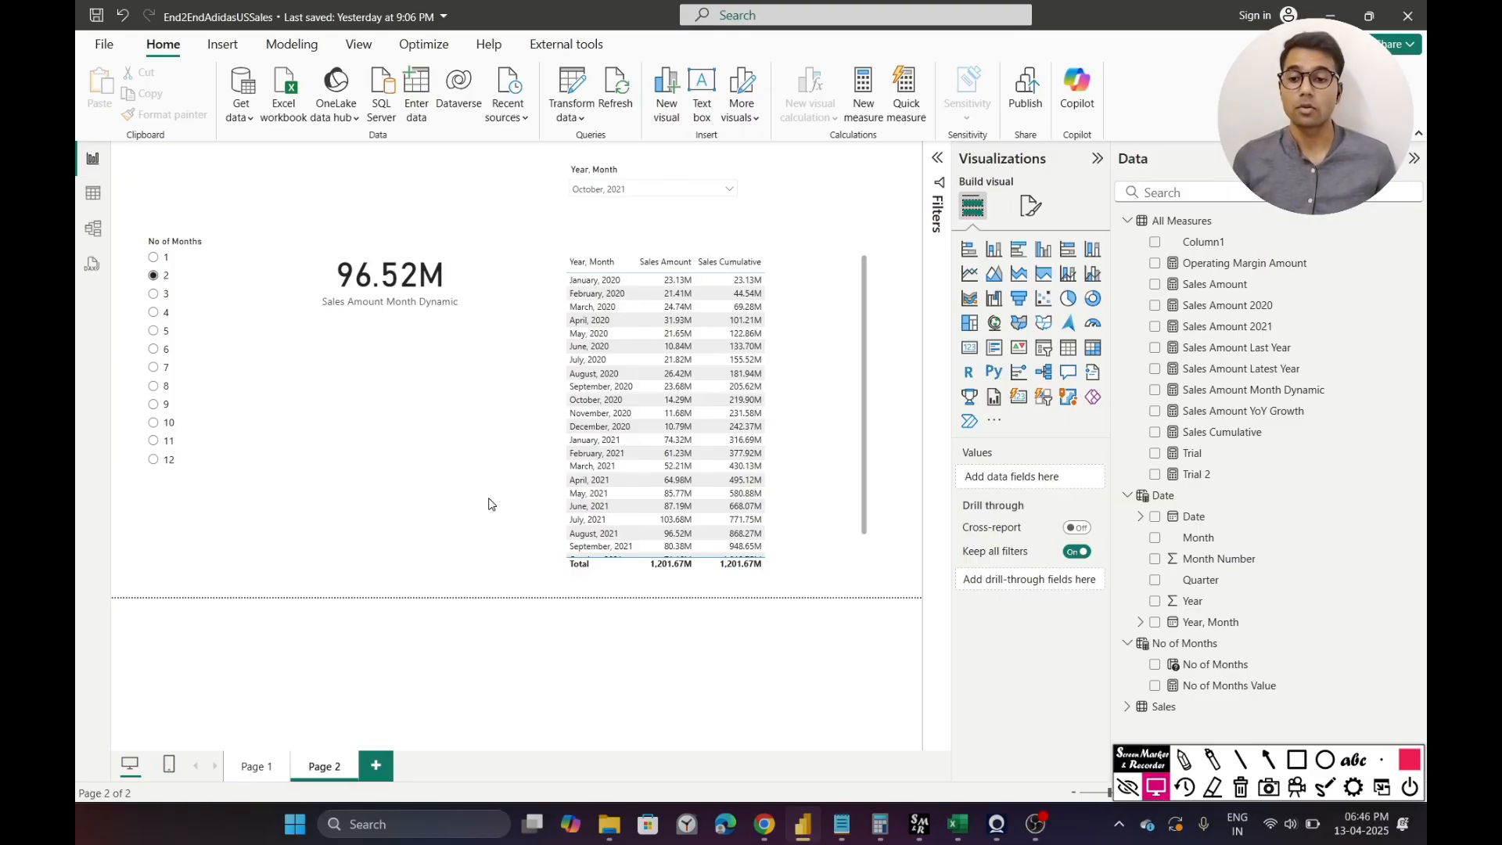
- Mark the January 2020 start and December 2021 end of the monthly sales table with arrows, and clear the marks
{"action": "left_click", "coordinate": [1267, 759]}
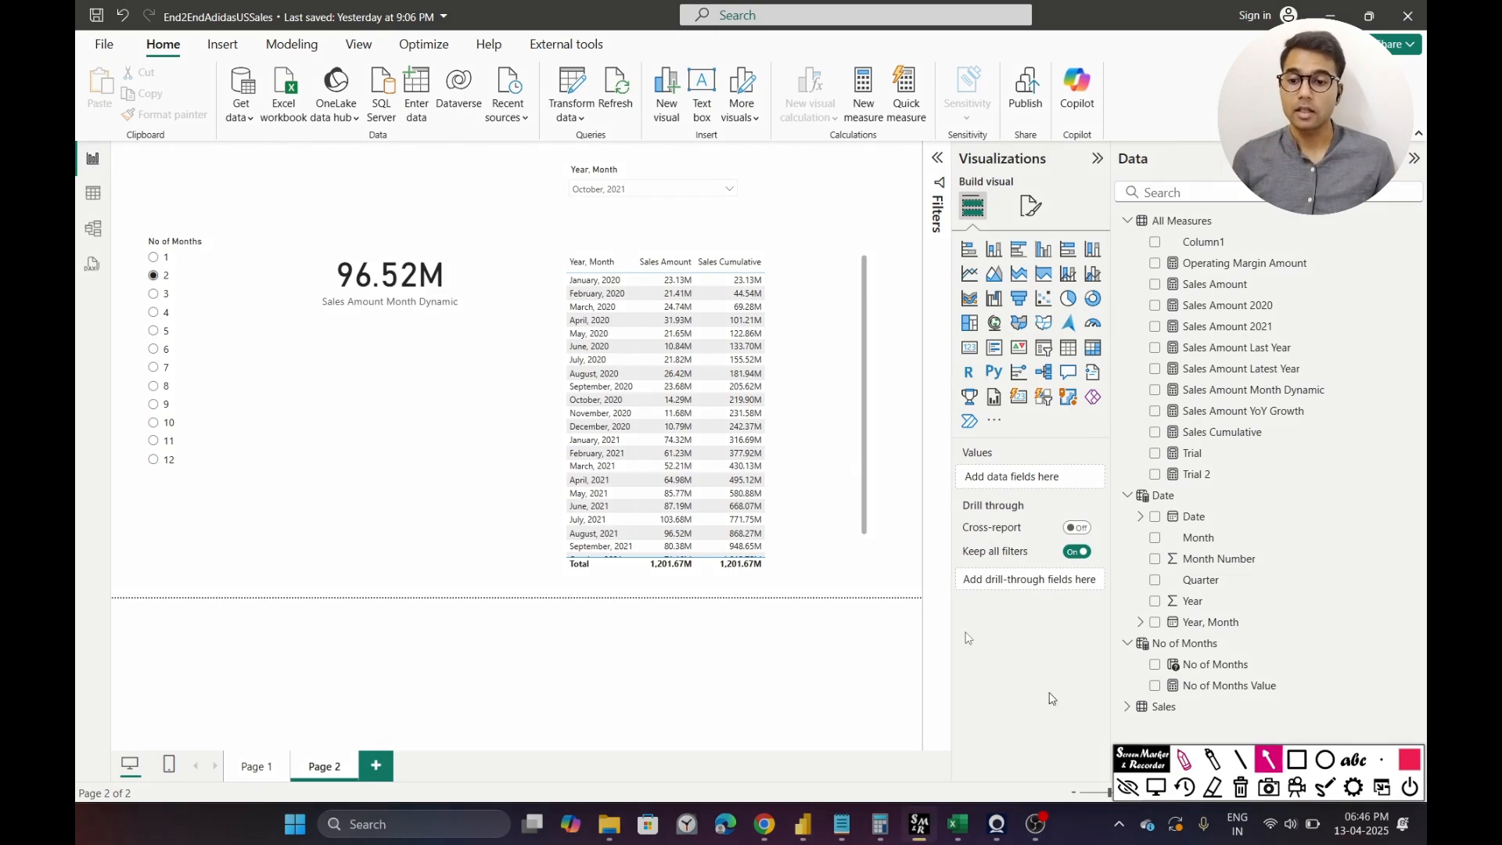
{"action": "left_click_drag", "start_coordinate": [483, 332], "coordinate": [563, 282]}
{"action": "key", "text": "Escape"}
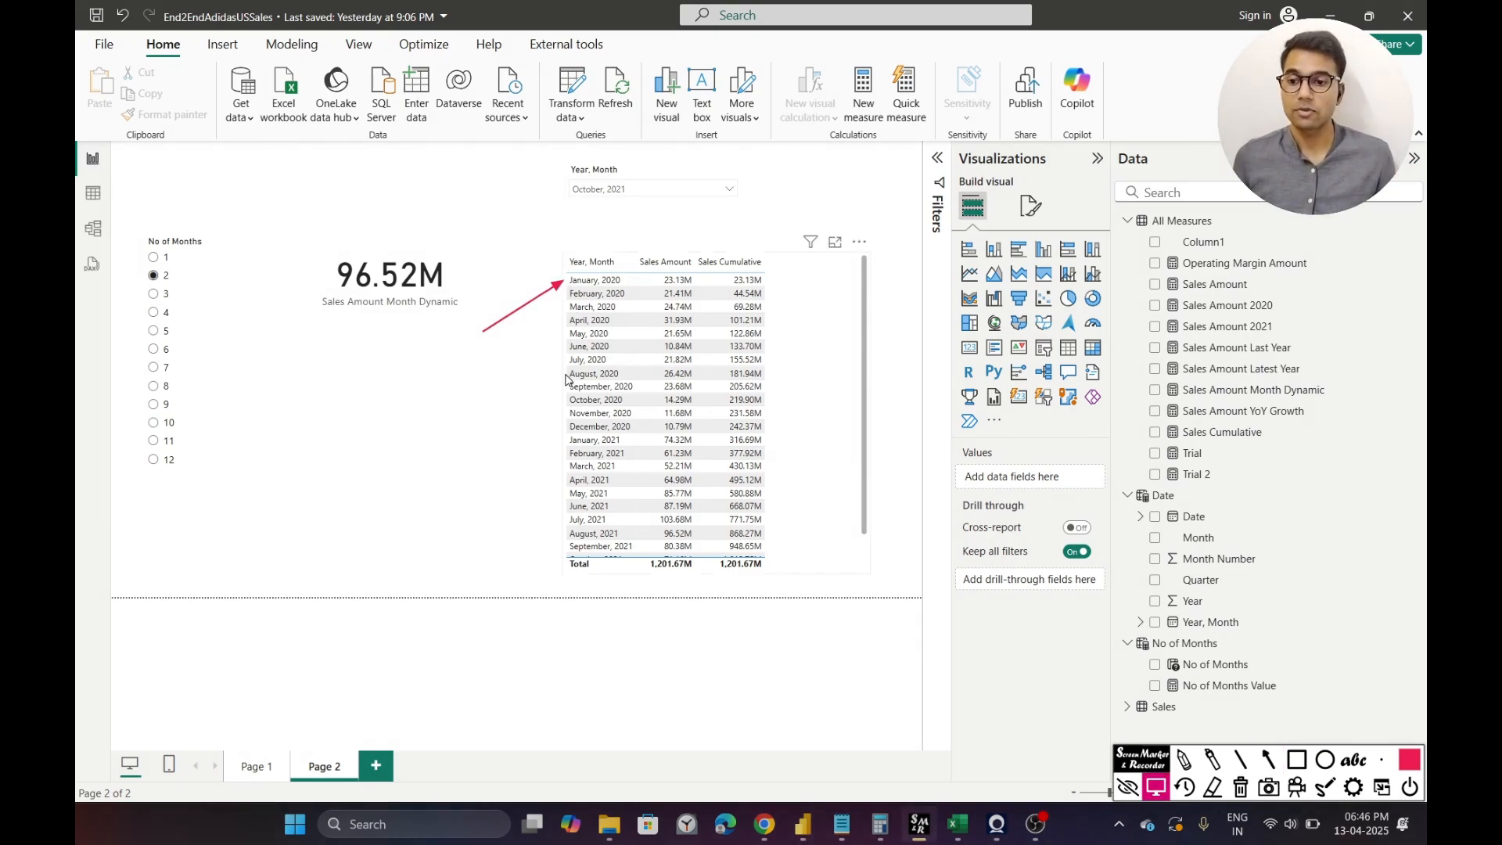
{"action": "scroll", "coordinate": [573, 383], "scroll_direction": "down", "scroll_amount": 1}
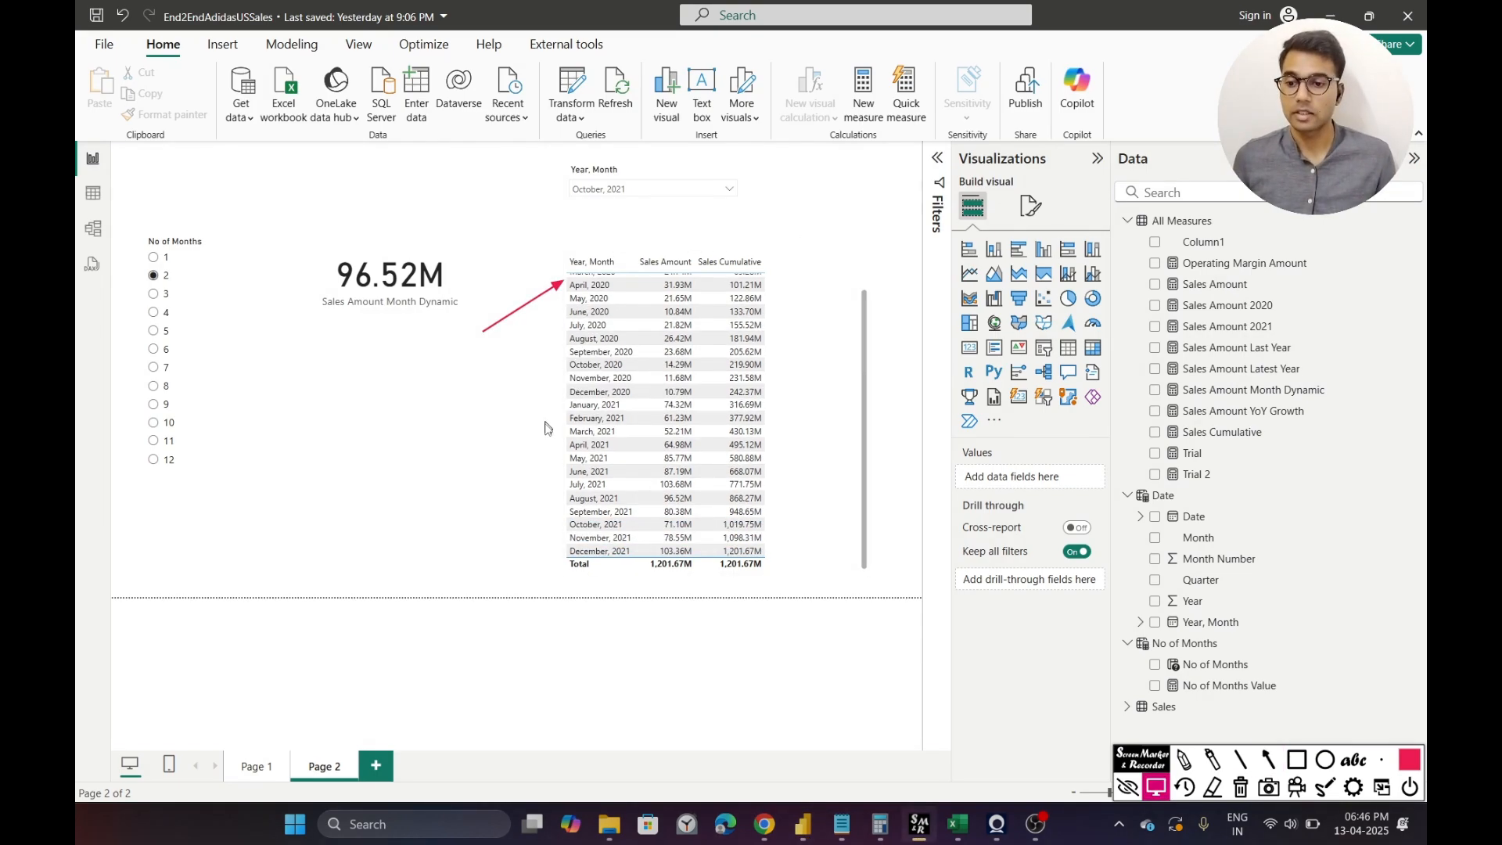
{"action": "left_click", "coordinate": [1270, 759]}
{"action": "left_click_drag", "start_coordinate": [455, 589], "coordinate": [545, 557]}
{"action": "key", "text": "Escape"}
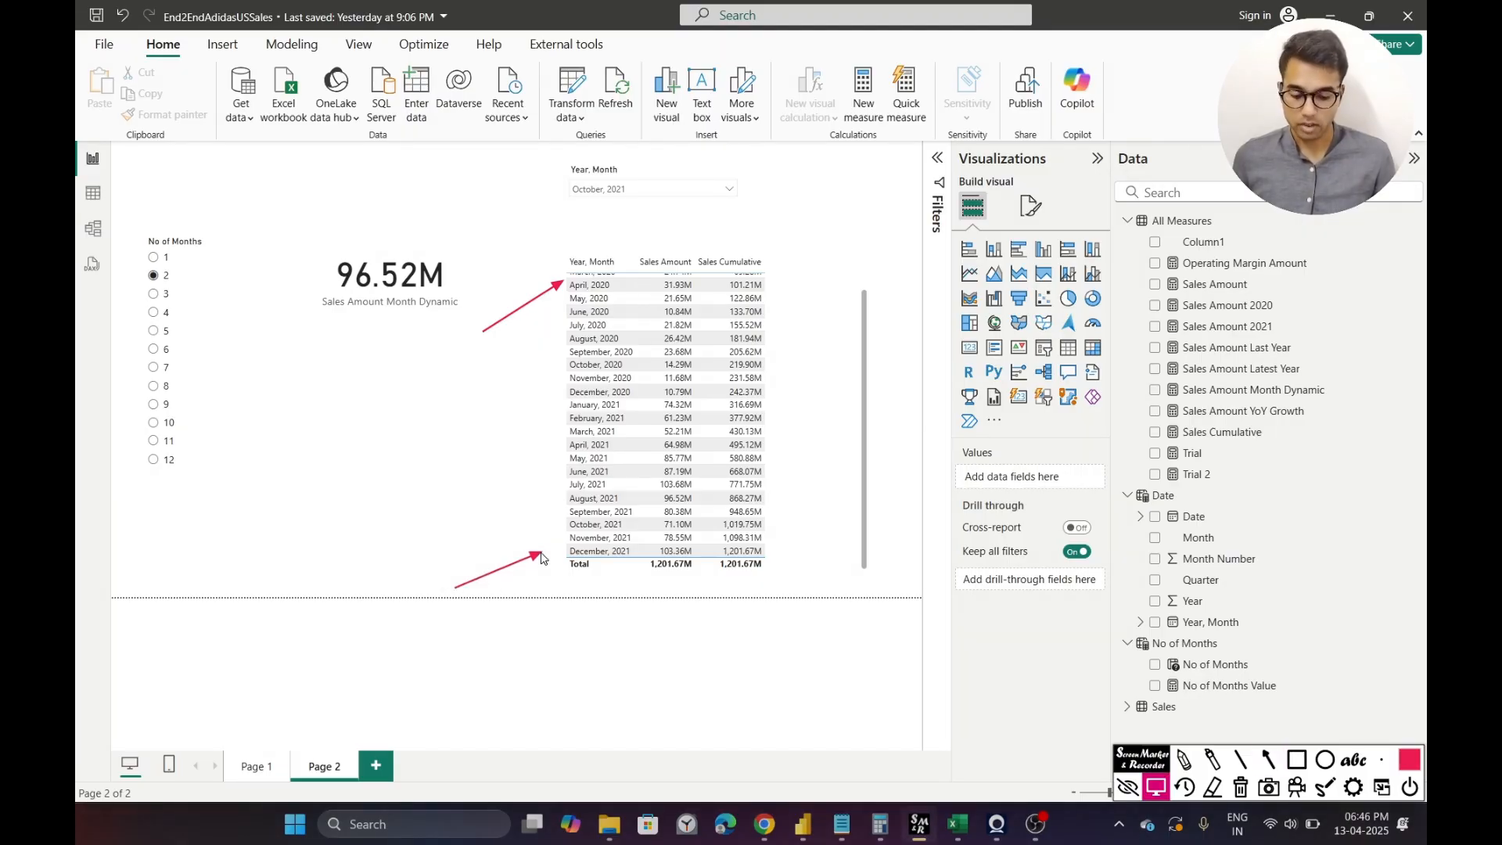
{"action": "key", "text": "Escape"}
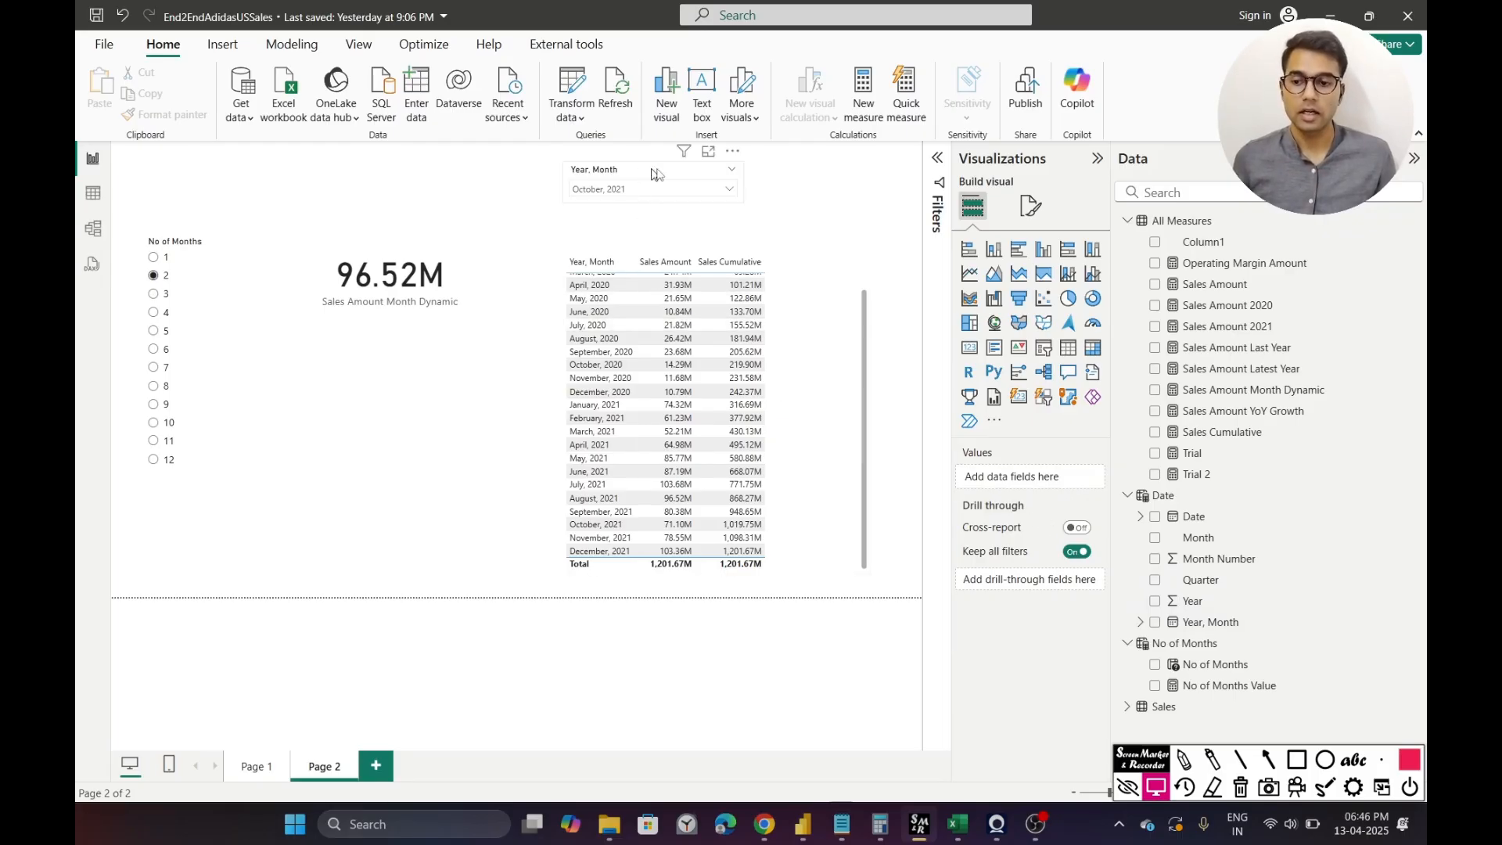
- Mark the selected option 2 in the No of Months slicer and the October, 2021 slicer value with arrows, and clear them
{"action": "left_click", "coordinate": [1270, 764]}
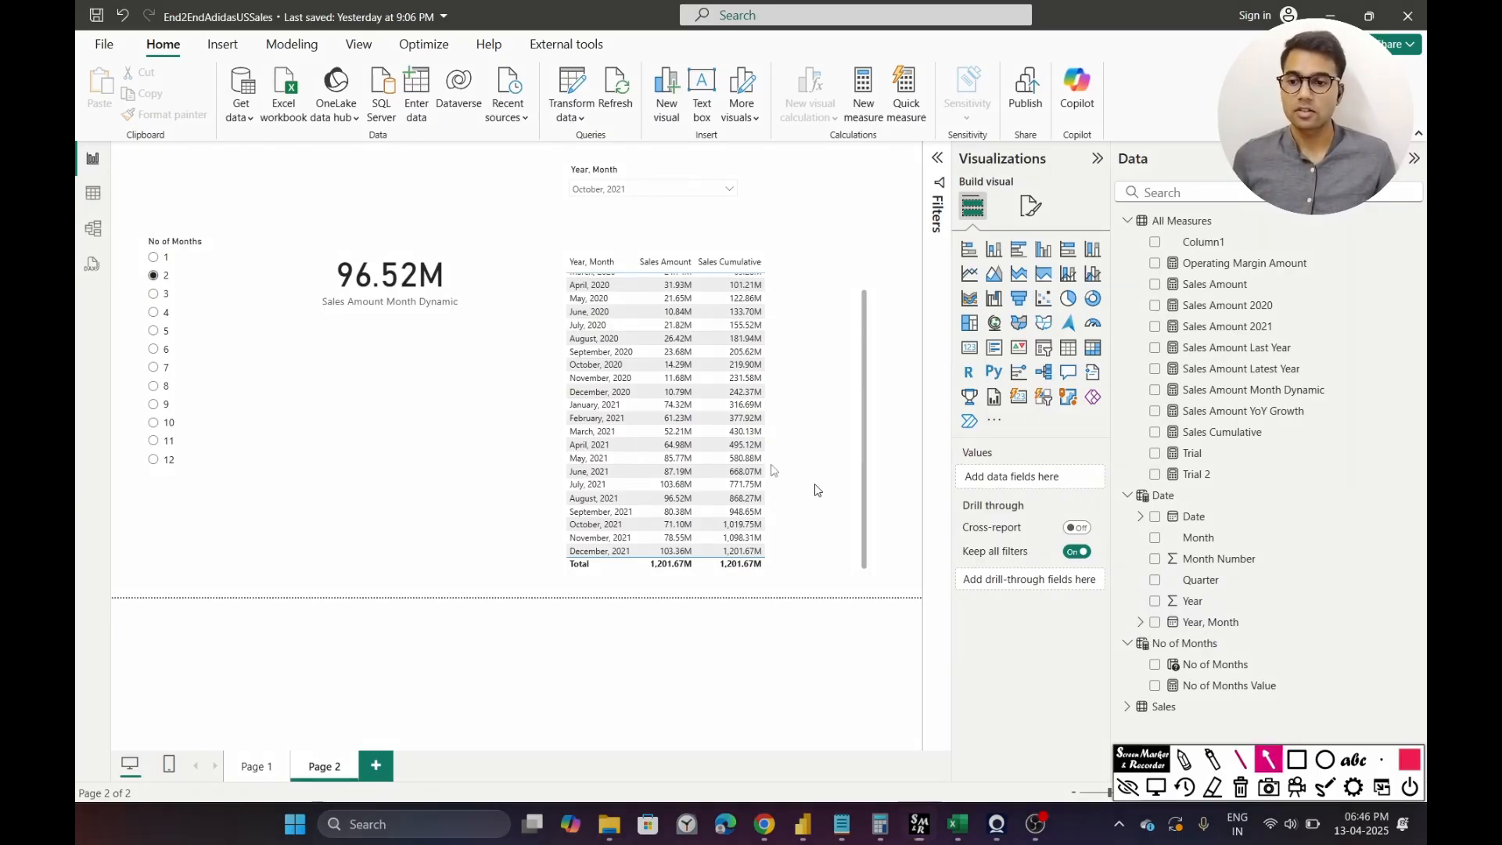
{"action": "left_click_drag", "start_coordinate": [254, 336], "coordinate": [173, 280]}
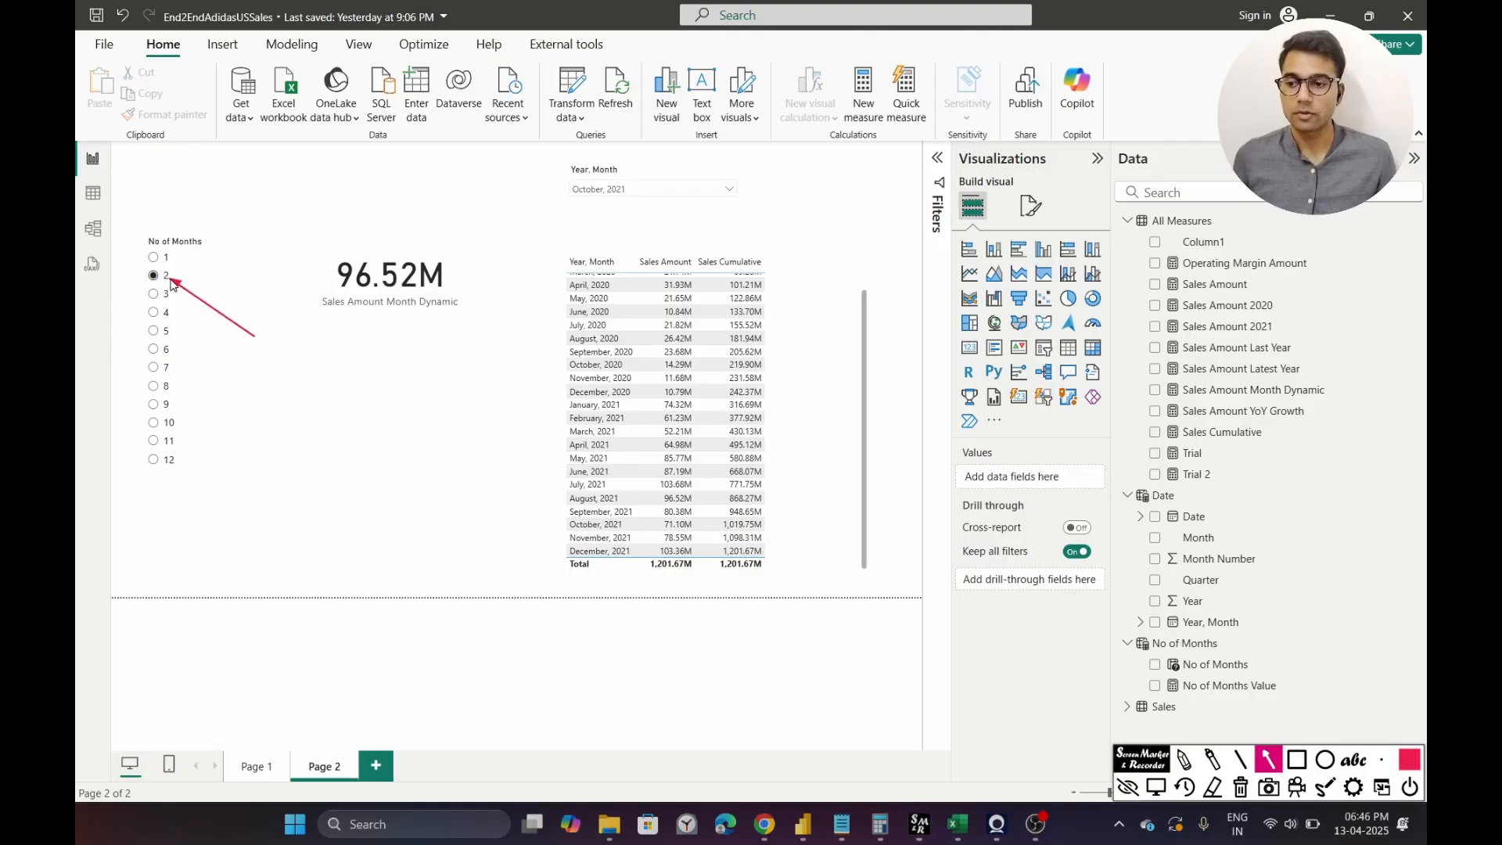
{"action": "left_click_drag", "start_coordinate": [480, 225], "coordinate": [565, 189]}
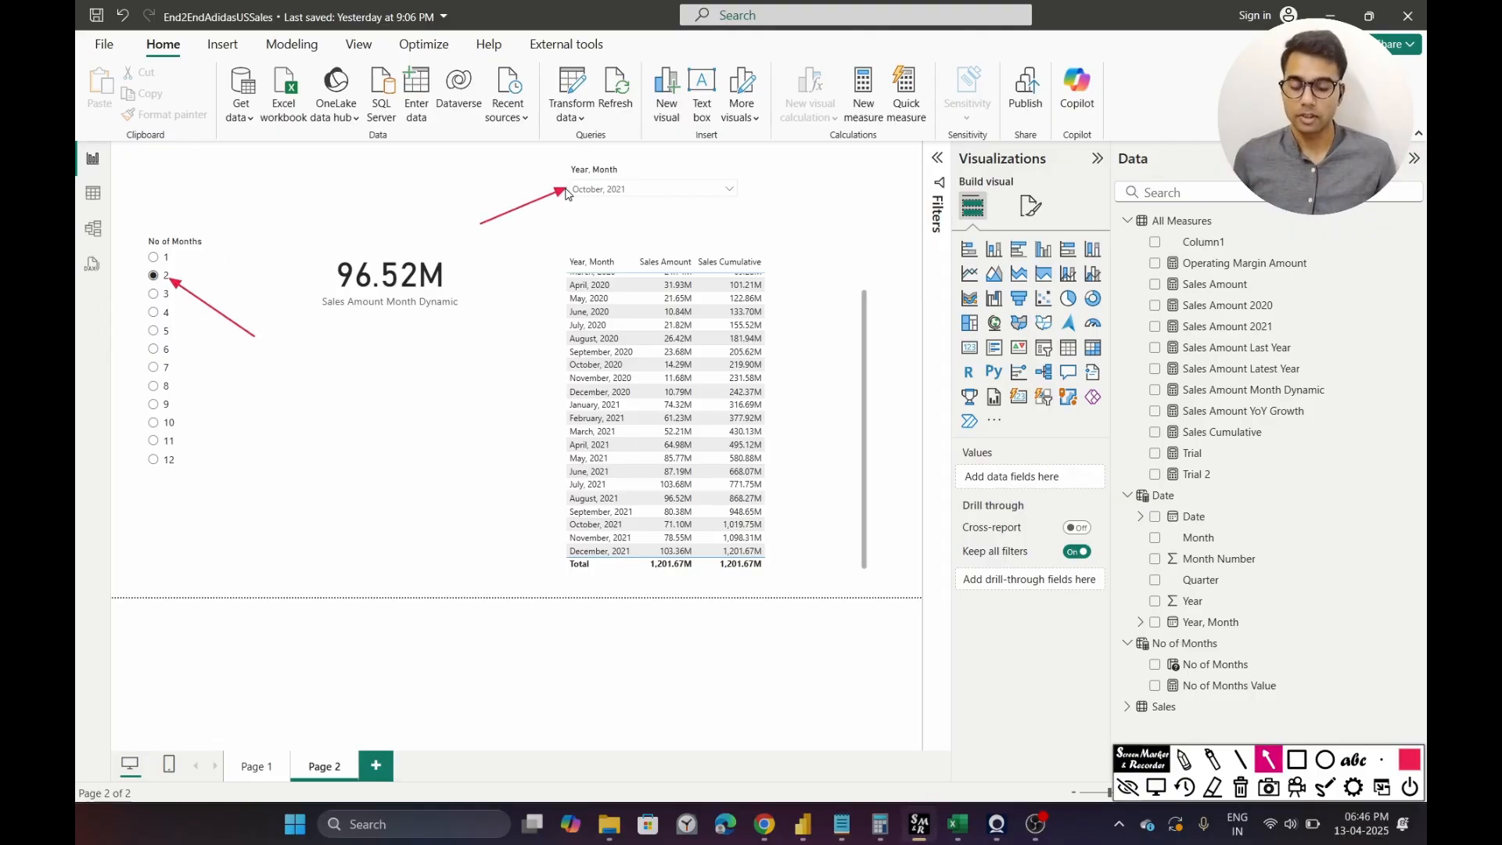
{"action": "key", "text": "Escape"}
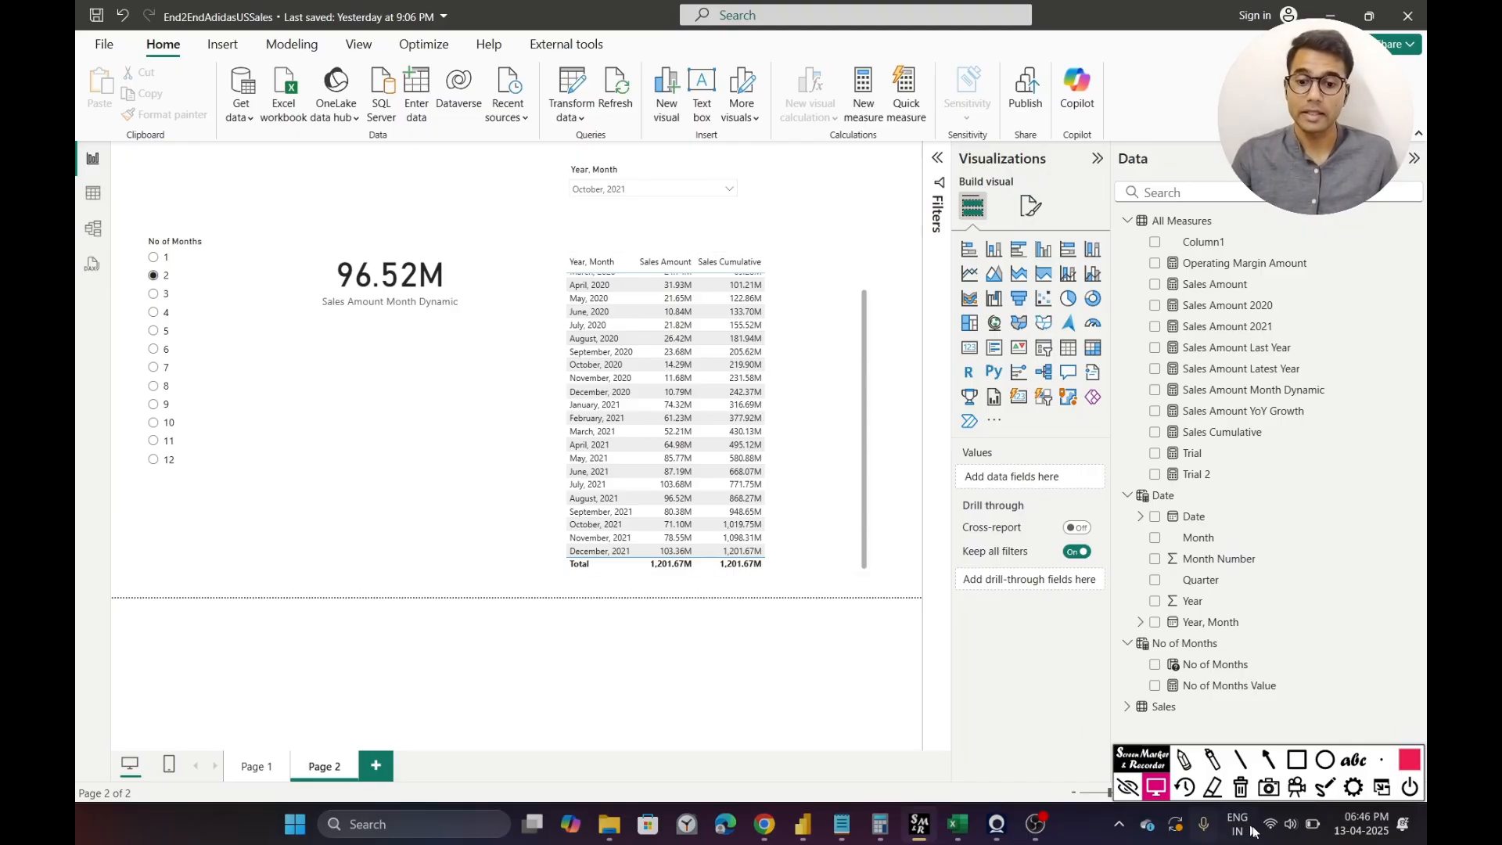
- Mark the No of Months slicer's title and options and the Year, Month slicer with arrows, and clear the marks
{"action": "left_click", "coordinate": [1267, 759]}
{"action": "left_click_drag", "start_coordinate": [307, 357], "coordinate": [179, 280]}
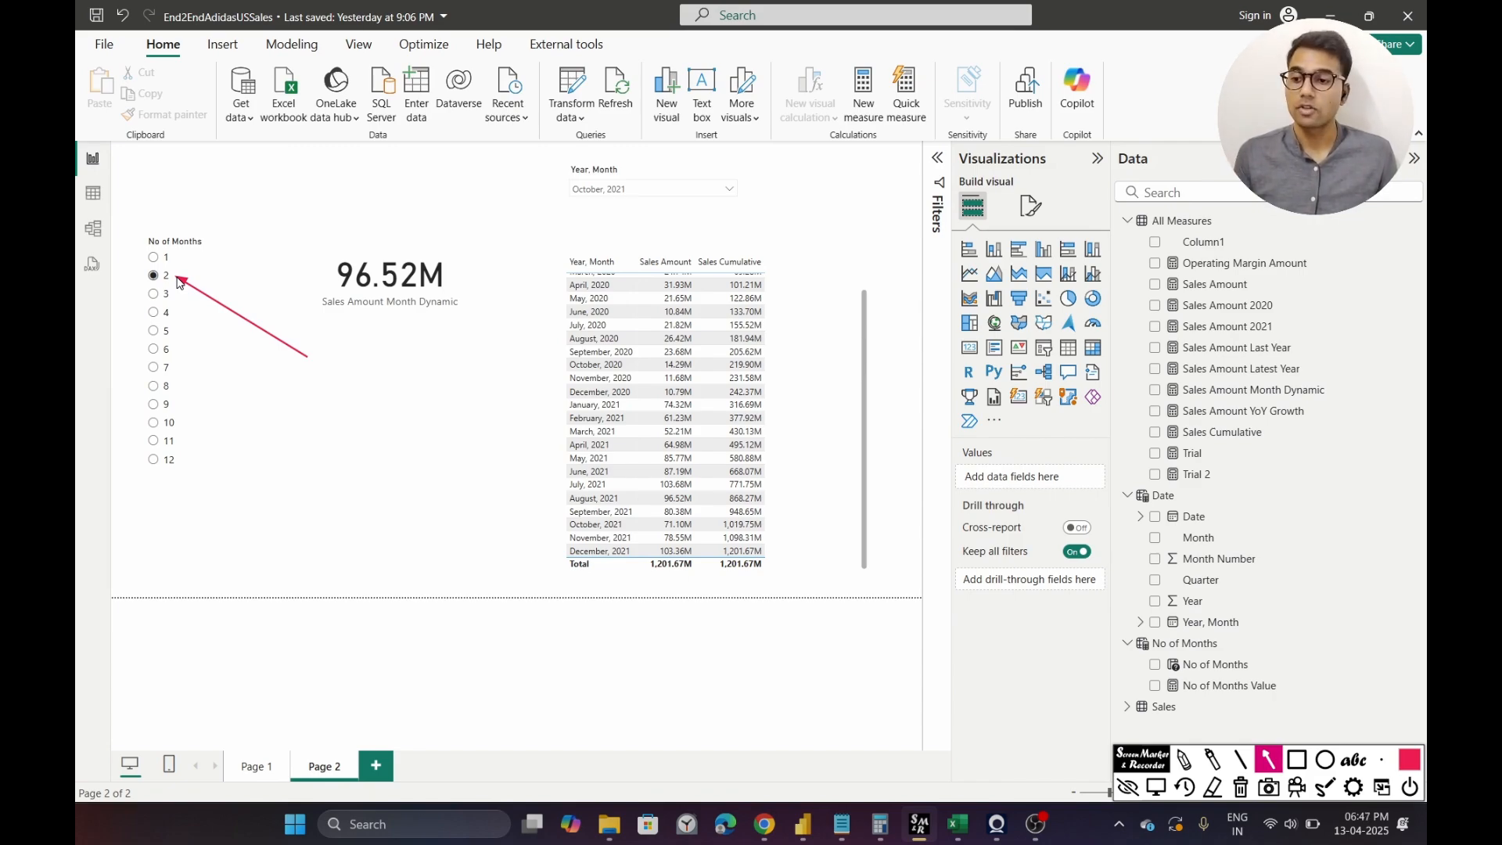
{"action": "left_click_drag", "start_coordinate": [258, 194], "coordinate": [179, 243]}
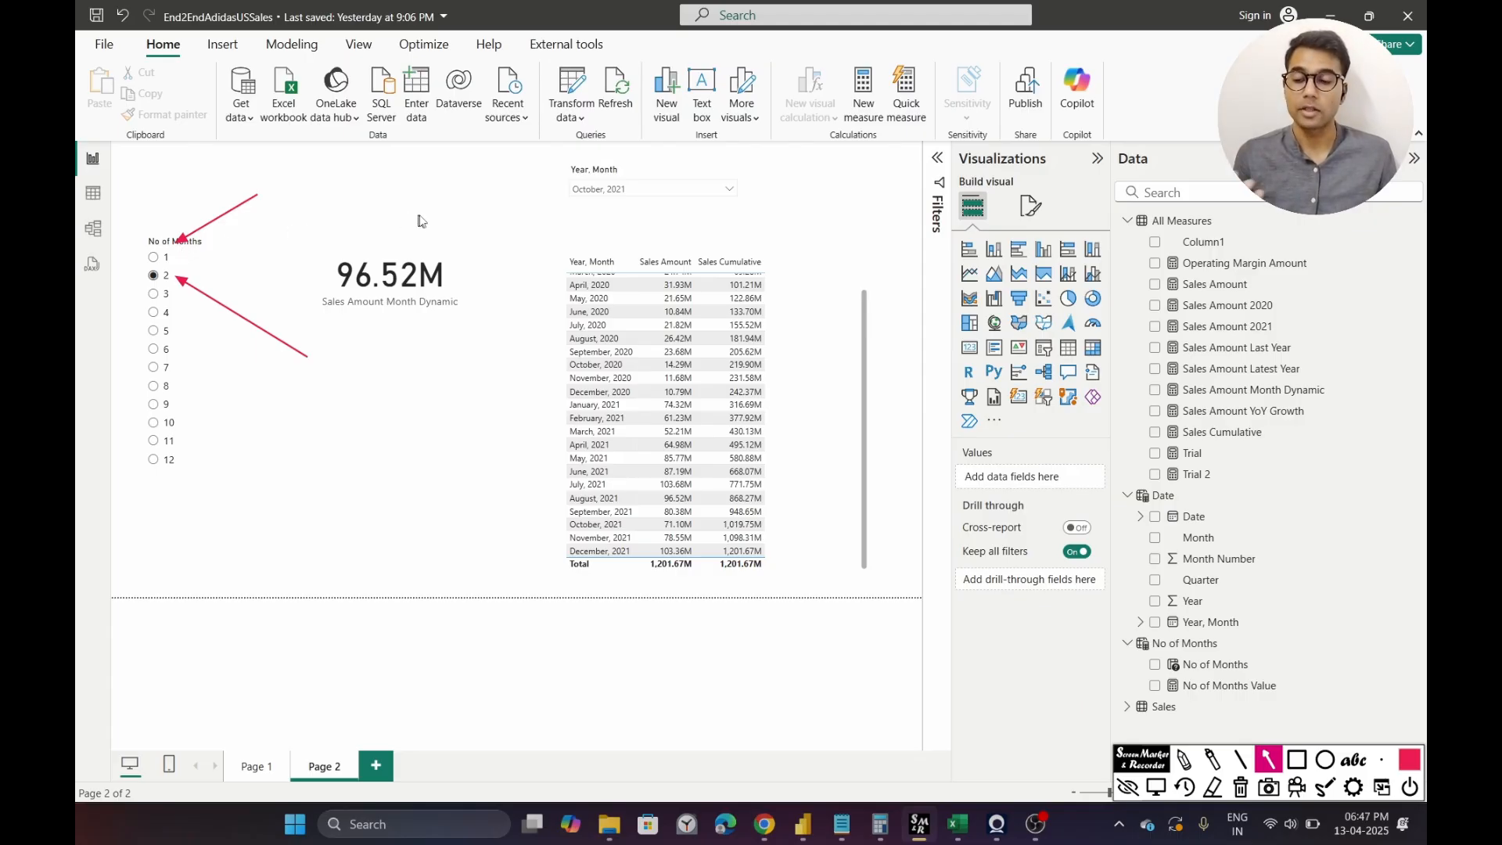
{"action": "left_click_drag", "start_coordinate": [484, 230], "coordinate": [559, 202]}
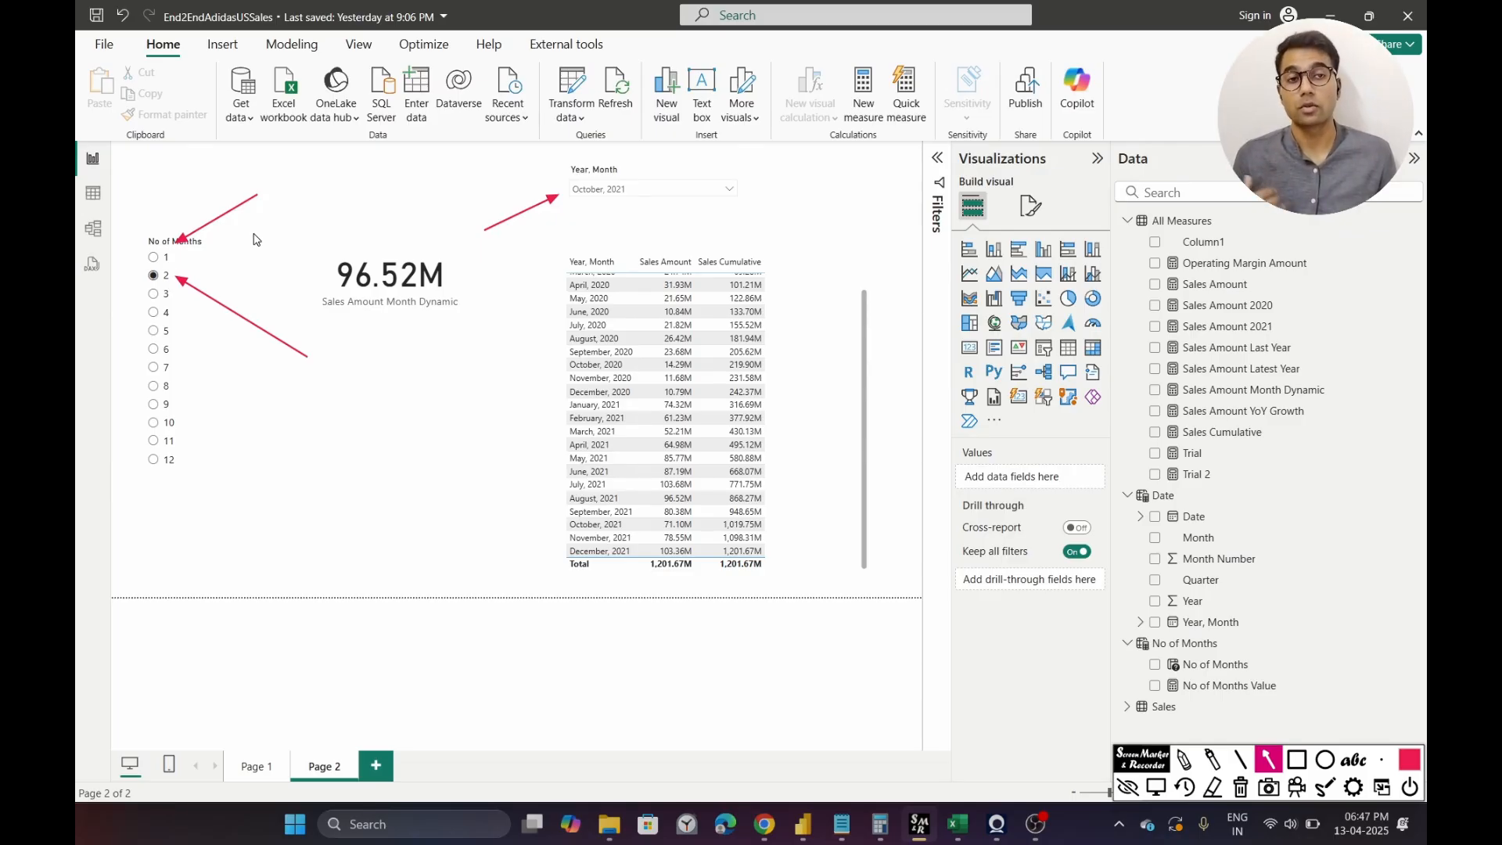
{"action": "left_click_drag", "start_coordinate": [248, 365], "coordinate": [180, 306]}
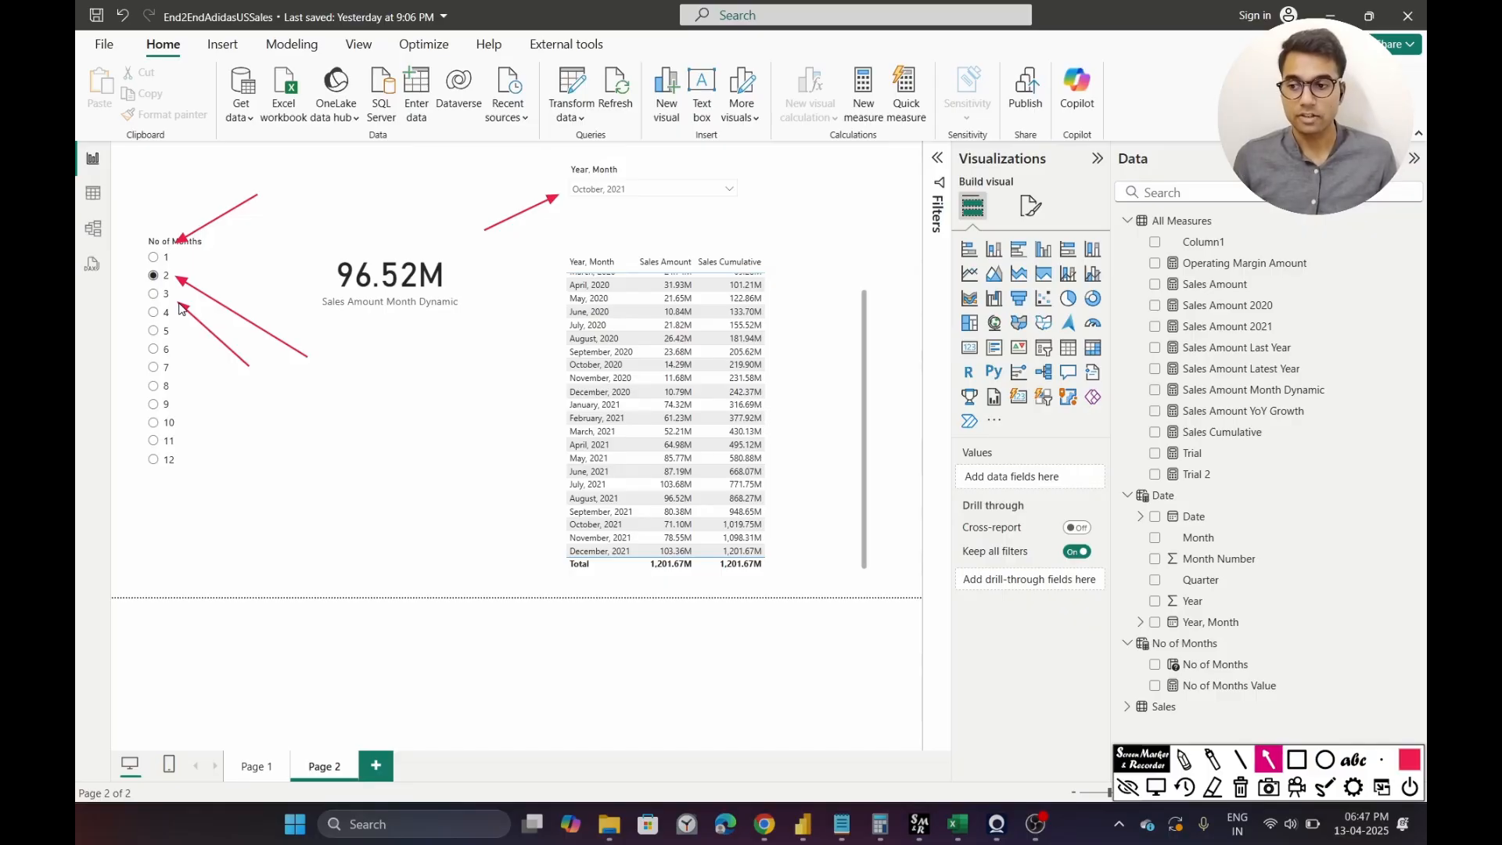
{"action": "key", "text": "Escape"}
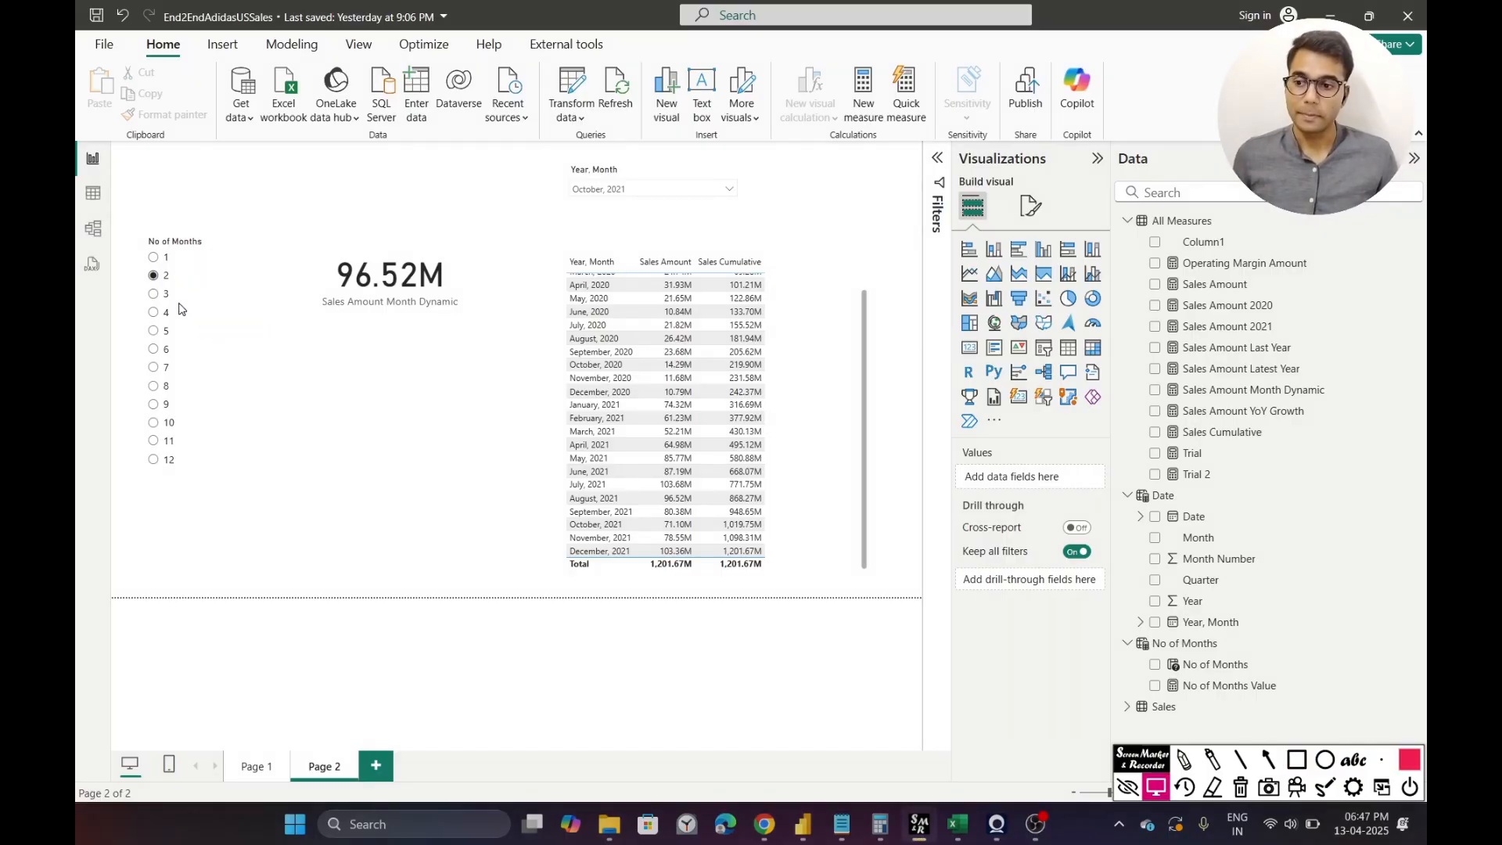
- Mark option 2 of the No of Months slicer and the Year, Month slicer again with arrows, and clear them
{"action": "left_click", "coordinate": [1270, 765]}
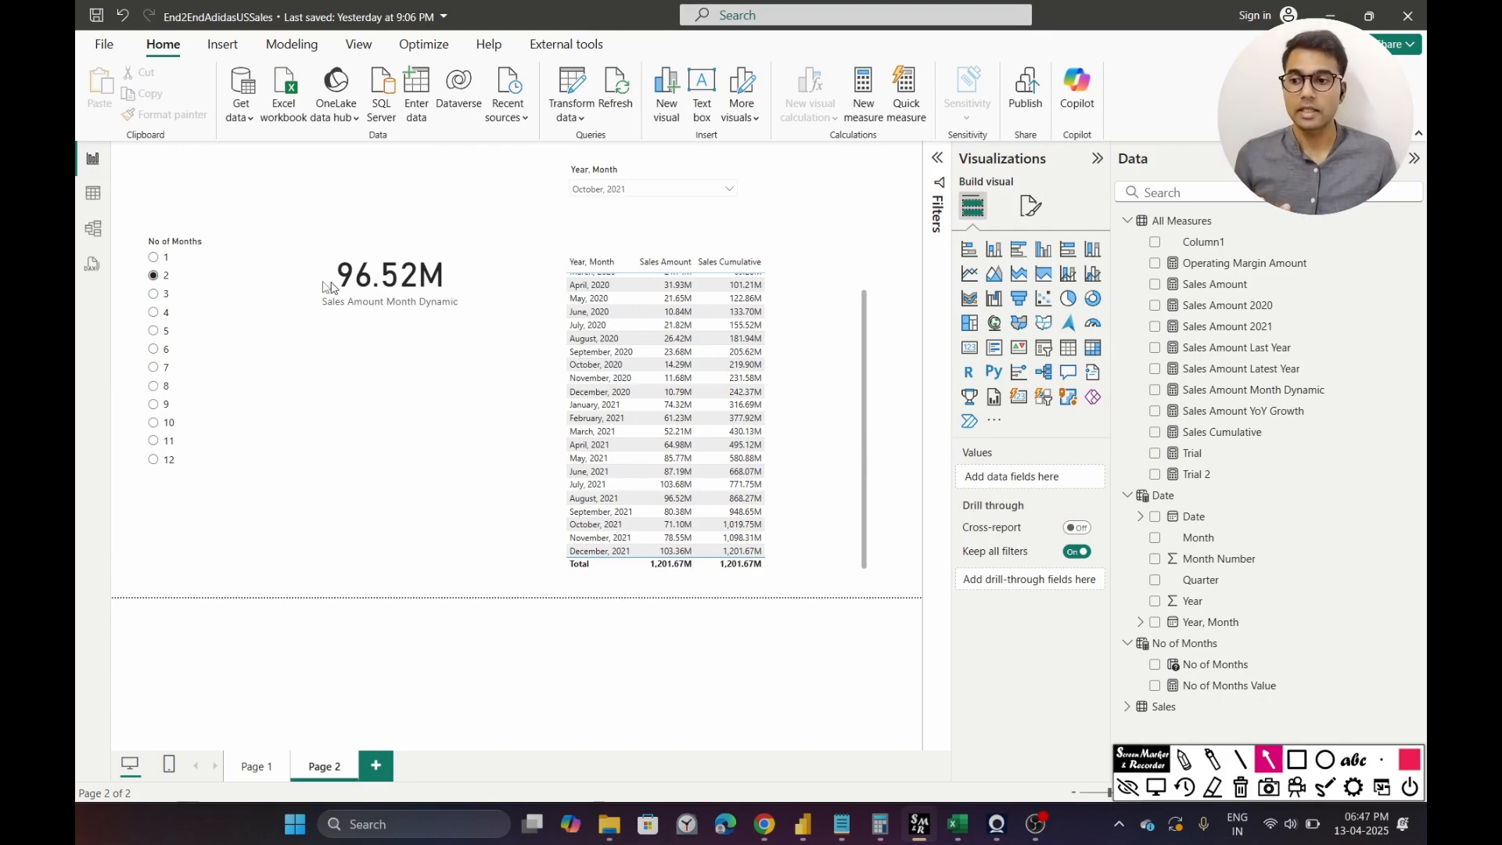
{"action": "left_click_drag", "start_coordinate": [237, 319], "coordinate": [178, 284]}
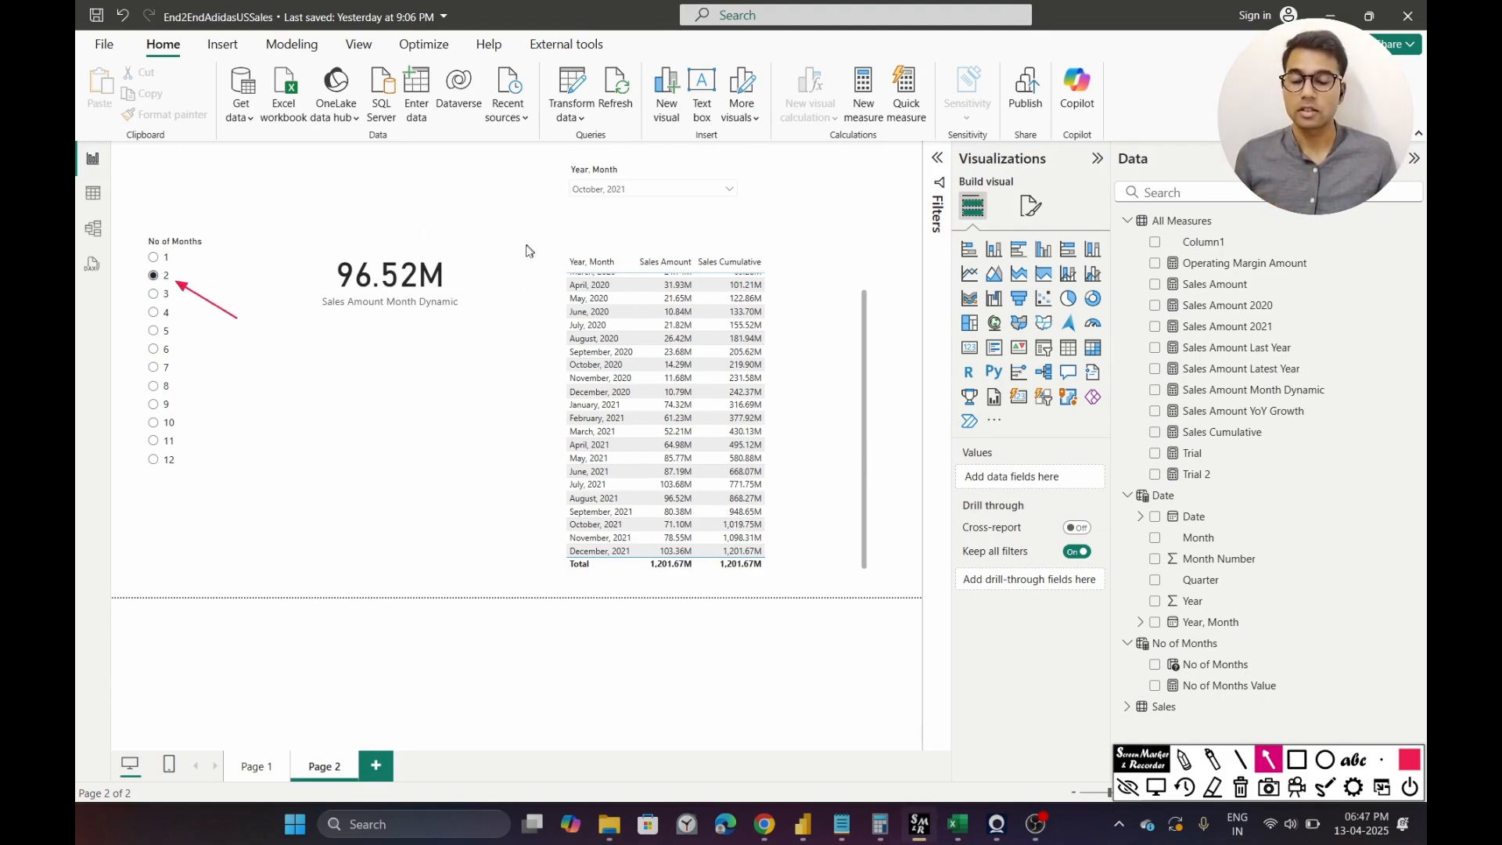
{"action": "left_click_drag", "start_coordinate": [525, 245], "coordinate": [563, 212]}
{"action": "key", "text": "Escape"}
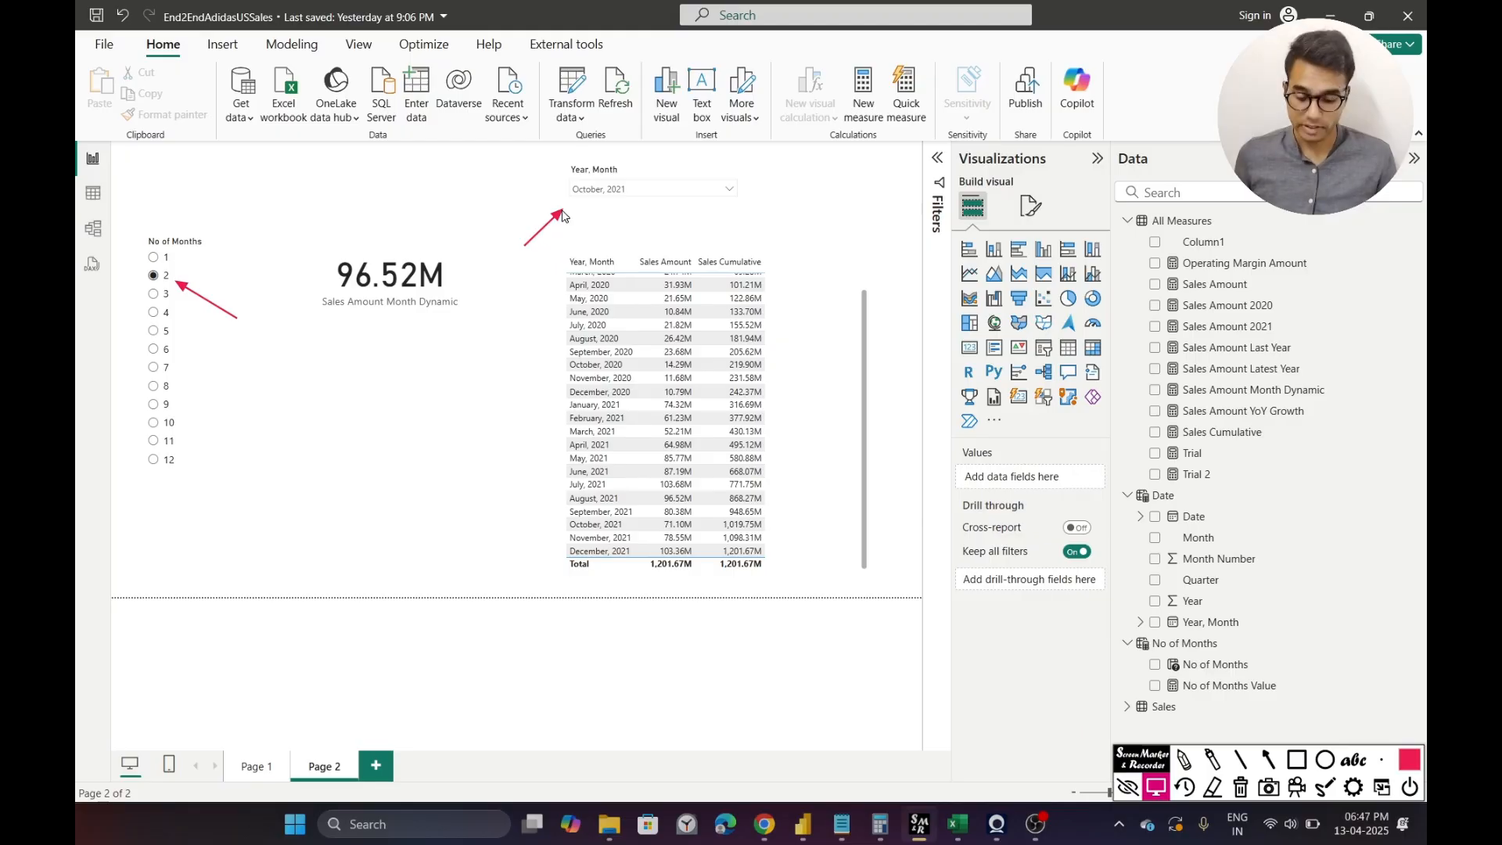
{"action": "key", "text": "Delete"}
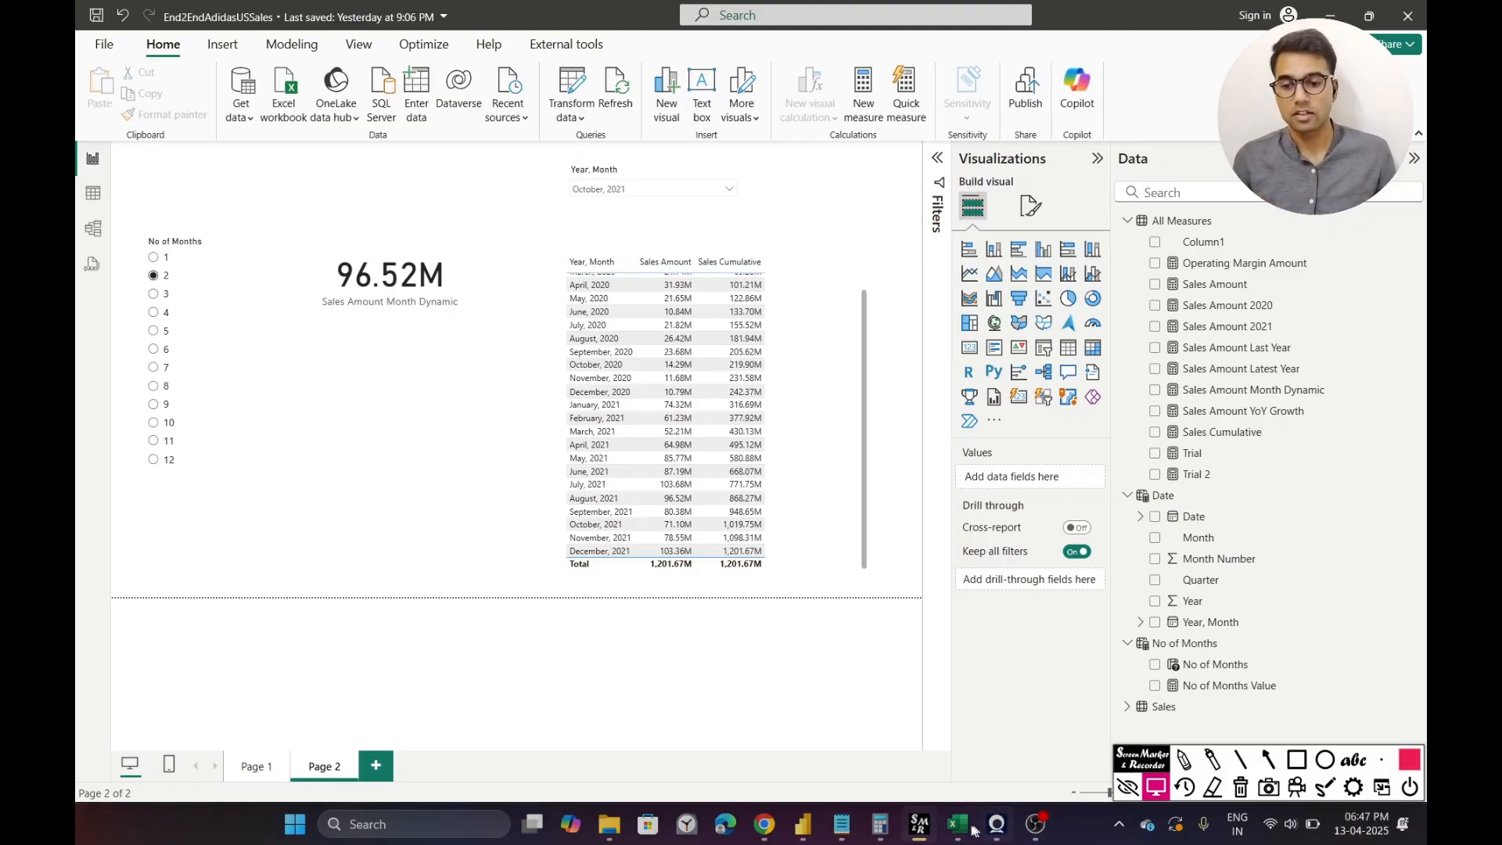
- Switch to the Excel iterations workbook and mark the end dates of Iteration 2 and Iteration 4 with arrows
{"action": "mouse_move", "coordinate": [969, 831]}
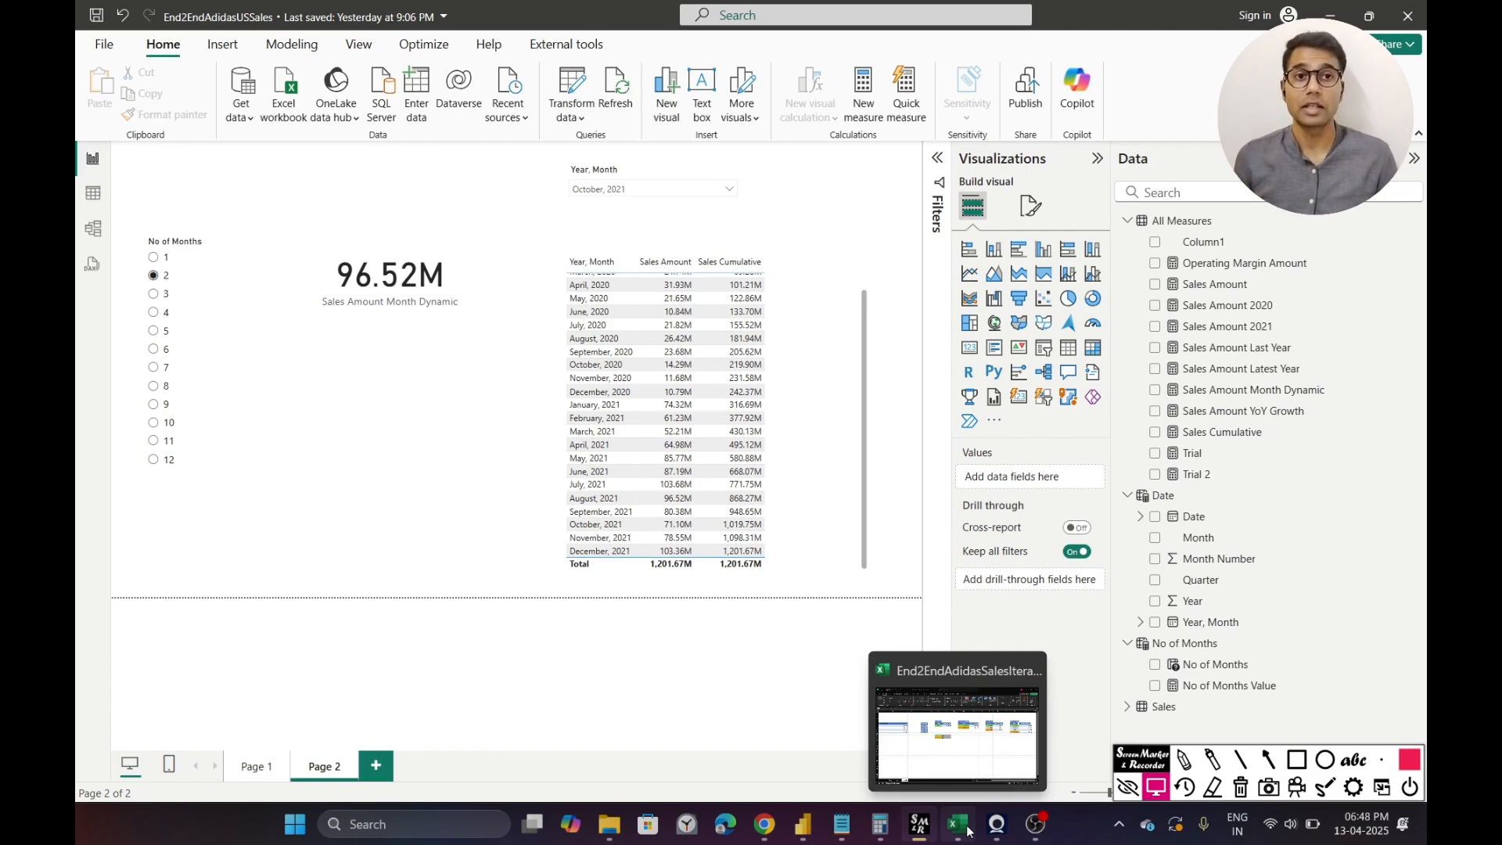
{"action": "left_click", "coordinate": [968, 829]}
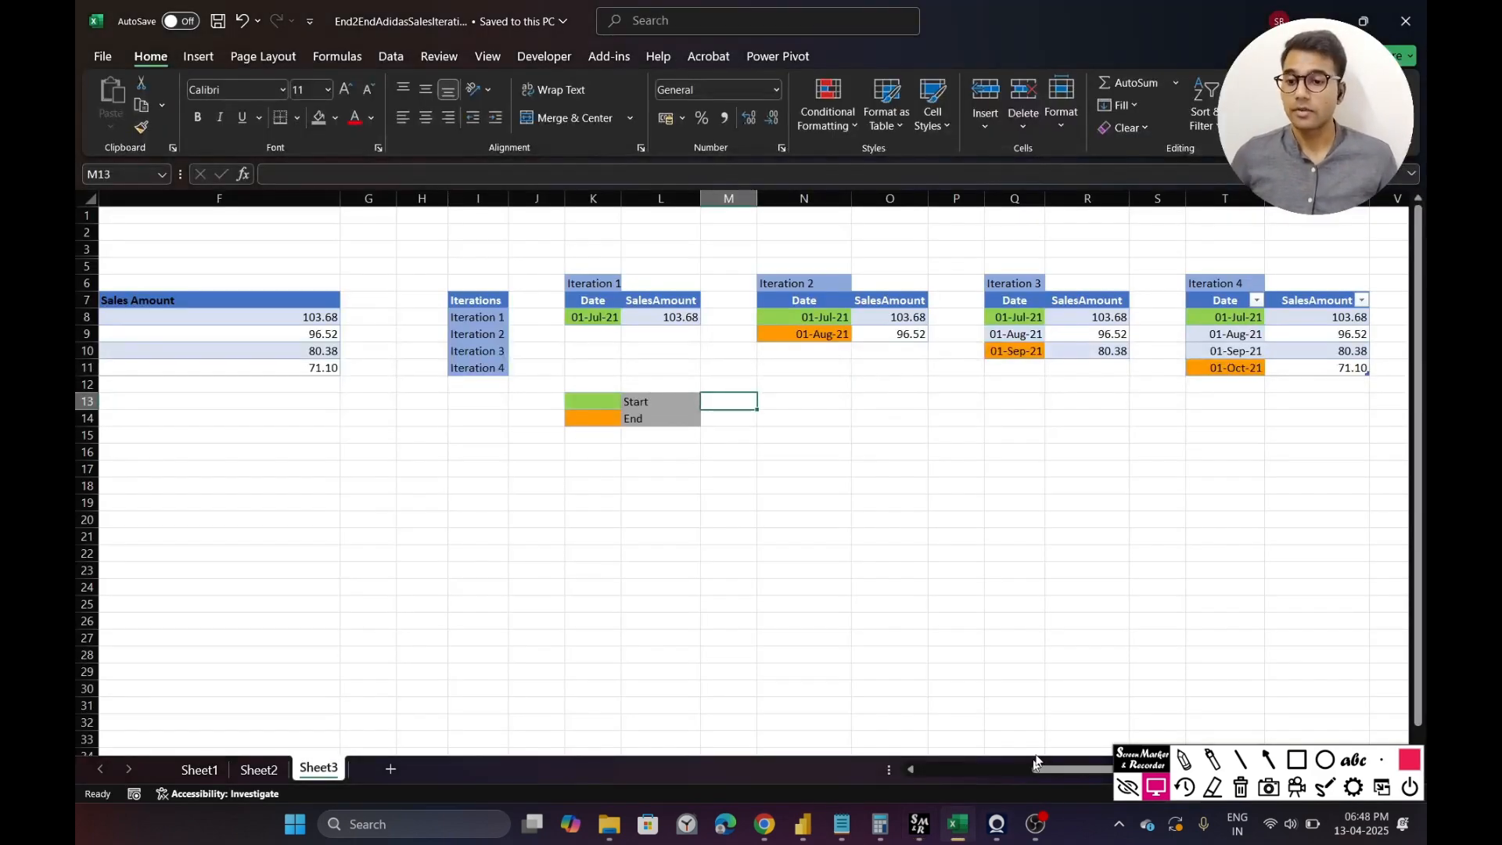
{"action": "left_click", "coordinate": [1269, 765]}
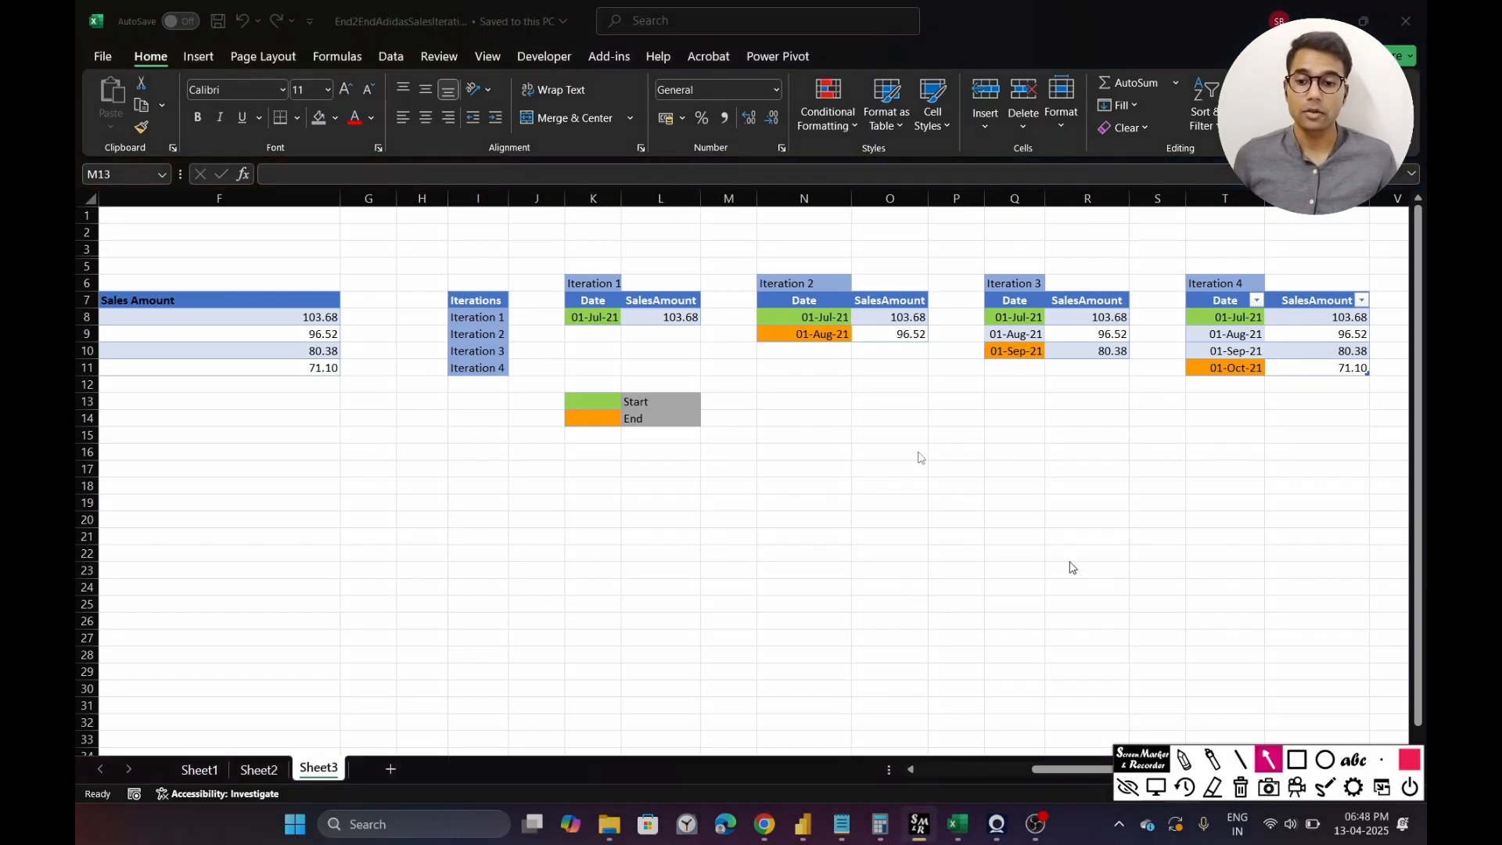
{"action": "left_click_drag", "start_coordinate": [684, 385], "coordinate": [751, 342]}
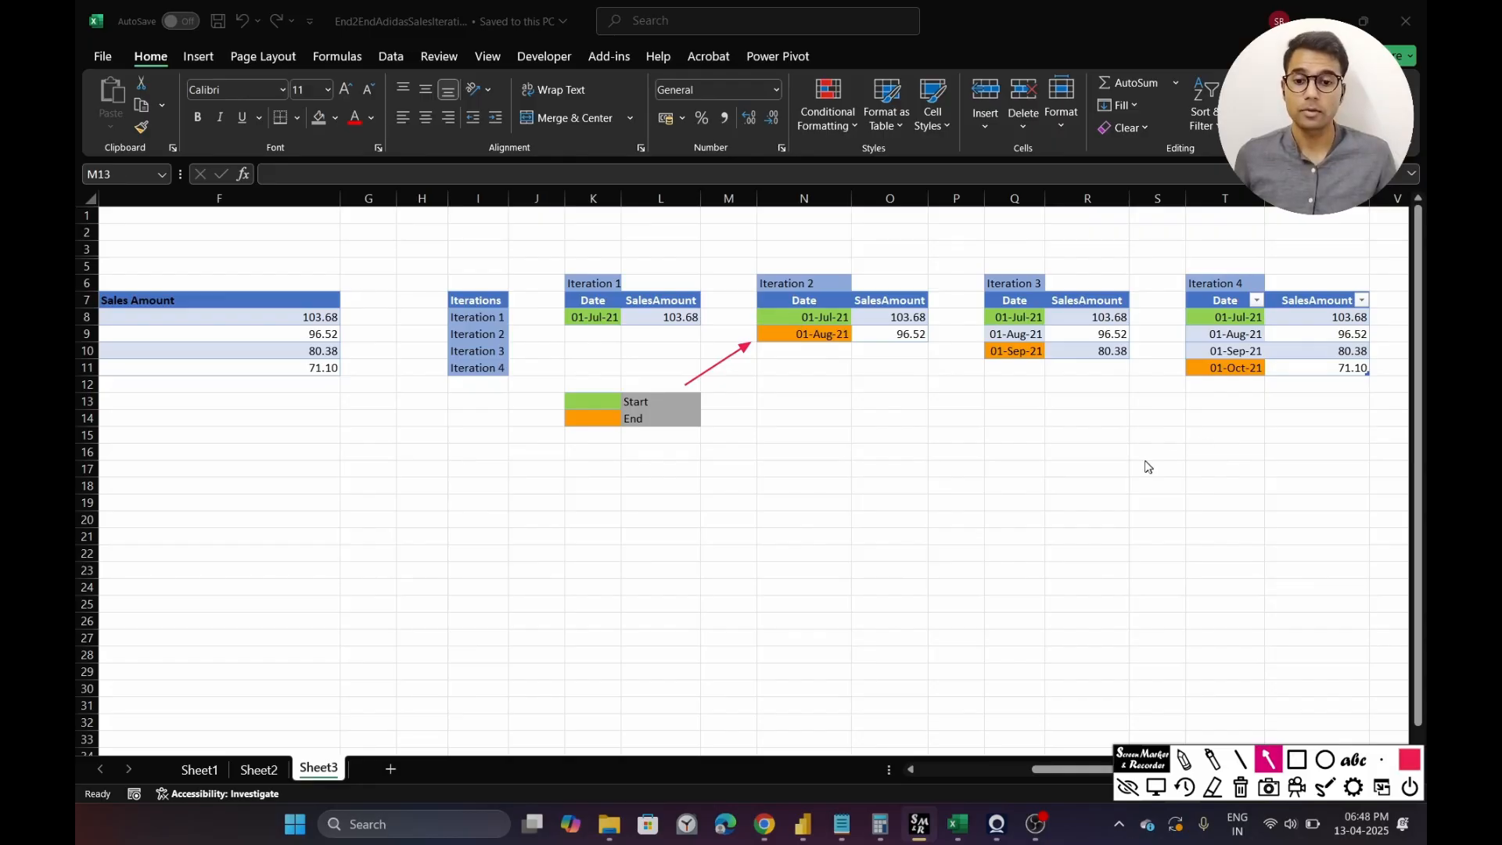
{"action": "left_click_drag", "start_coordinate": [1144, 462], "coordinate": [1193, 389]}
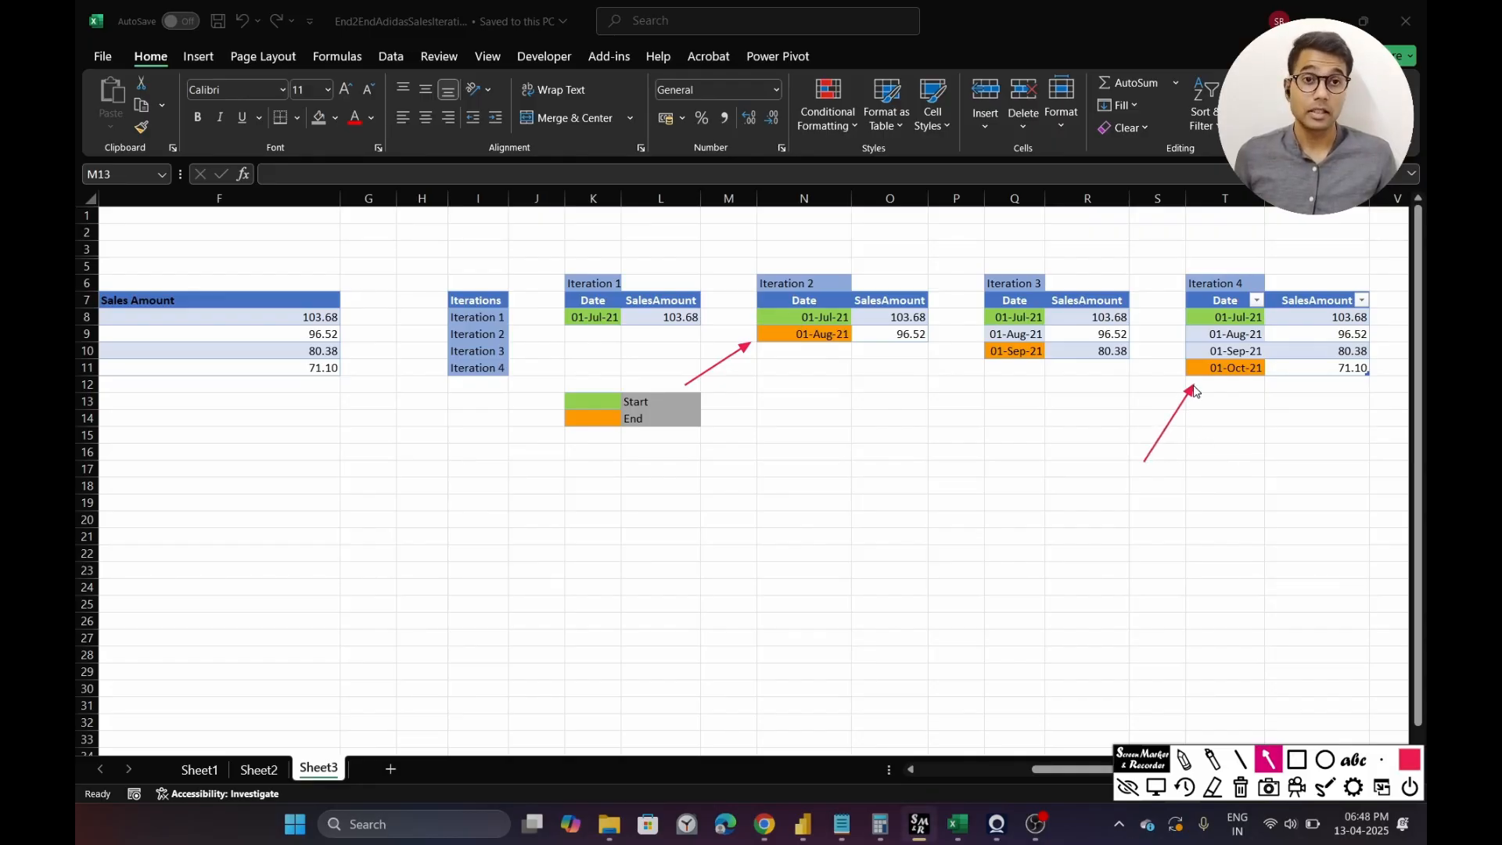
- Mark the 01-Jul-21 start date in each of the four iteration tables with arrows, and clear all the marks
{"action": "left_click_drag", "start_coordinate": [479, 390], "coordinate": [565, 328]}
{"action": "left_click_drag", "start_coordinate": [701, 349], "coordinate": [761, 316]}
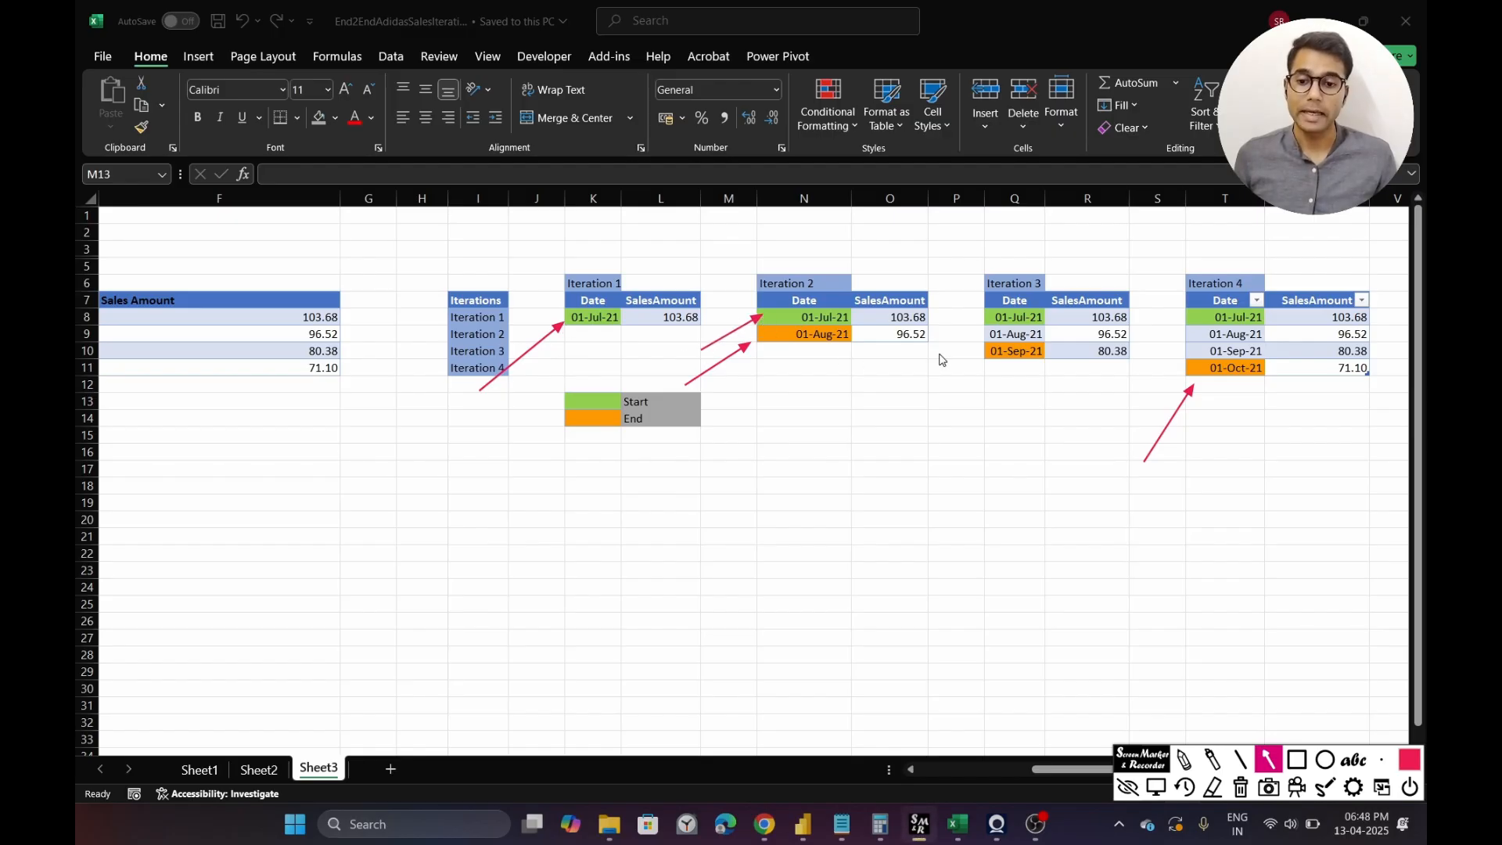
{"action": "left_click_drag", "start_coordinate": [914, 373], "coordinate": [978, 319]}
{"action": "left_click_drag", "start_coordinate": [1122, 413], "coordinate": [1190, 323]}
{"action": "key", "text": "Escape"}
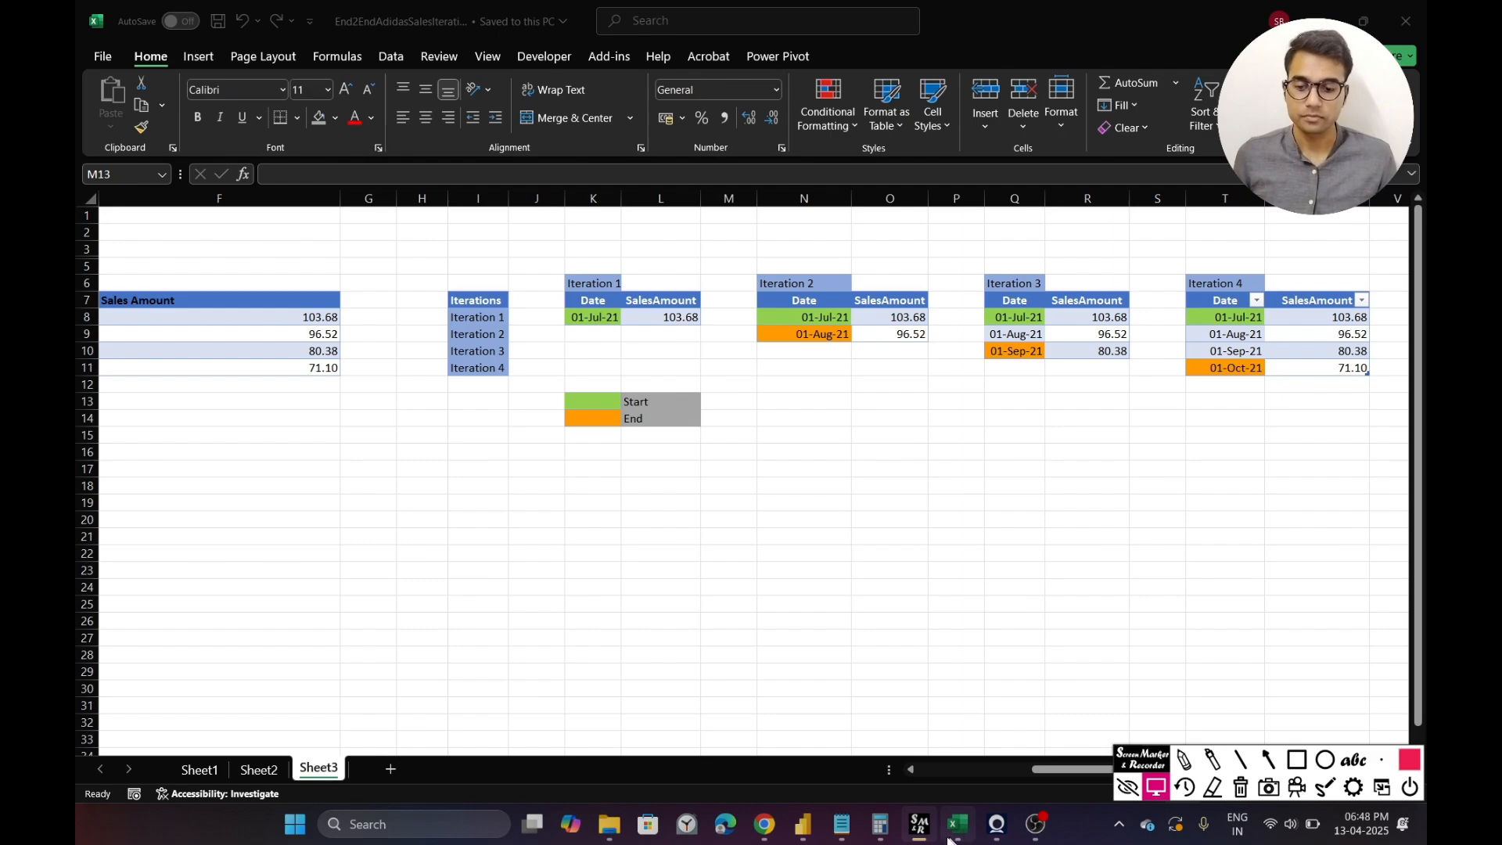
- Switch to Notepad and replace the start and end date lines below the MAX condition with "Start Date > Jul 21"
{"action": "key", "text": "alt+Tab"}
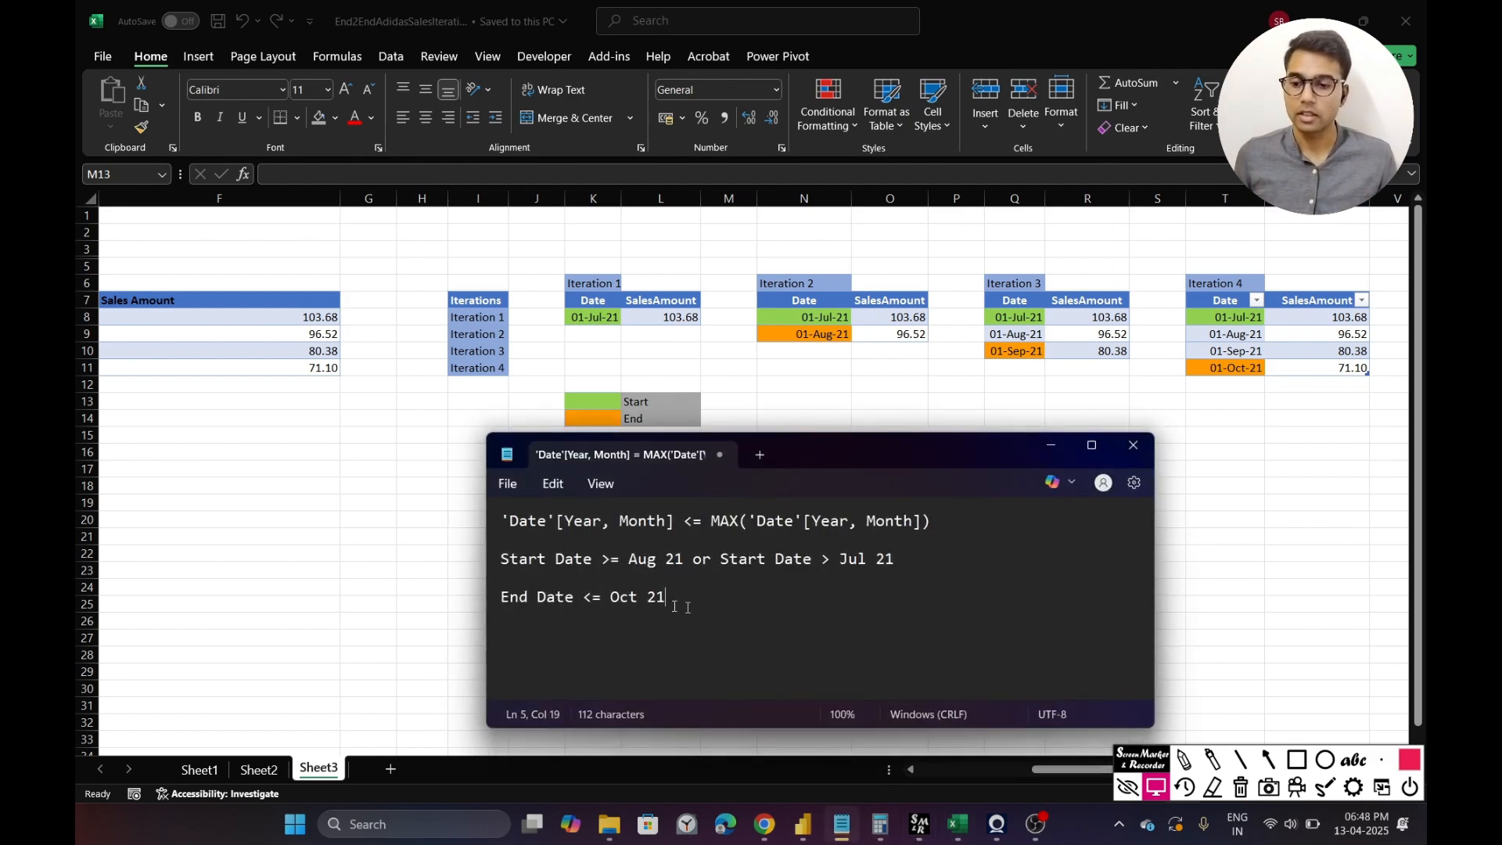
{"action": "left_click_drag", "start_coordinate": [687, 607], "coordinate": [511, 551]}
{"action": "key", "text": "BackSpace"}
{"action": "key", "text": "BackSpace"}
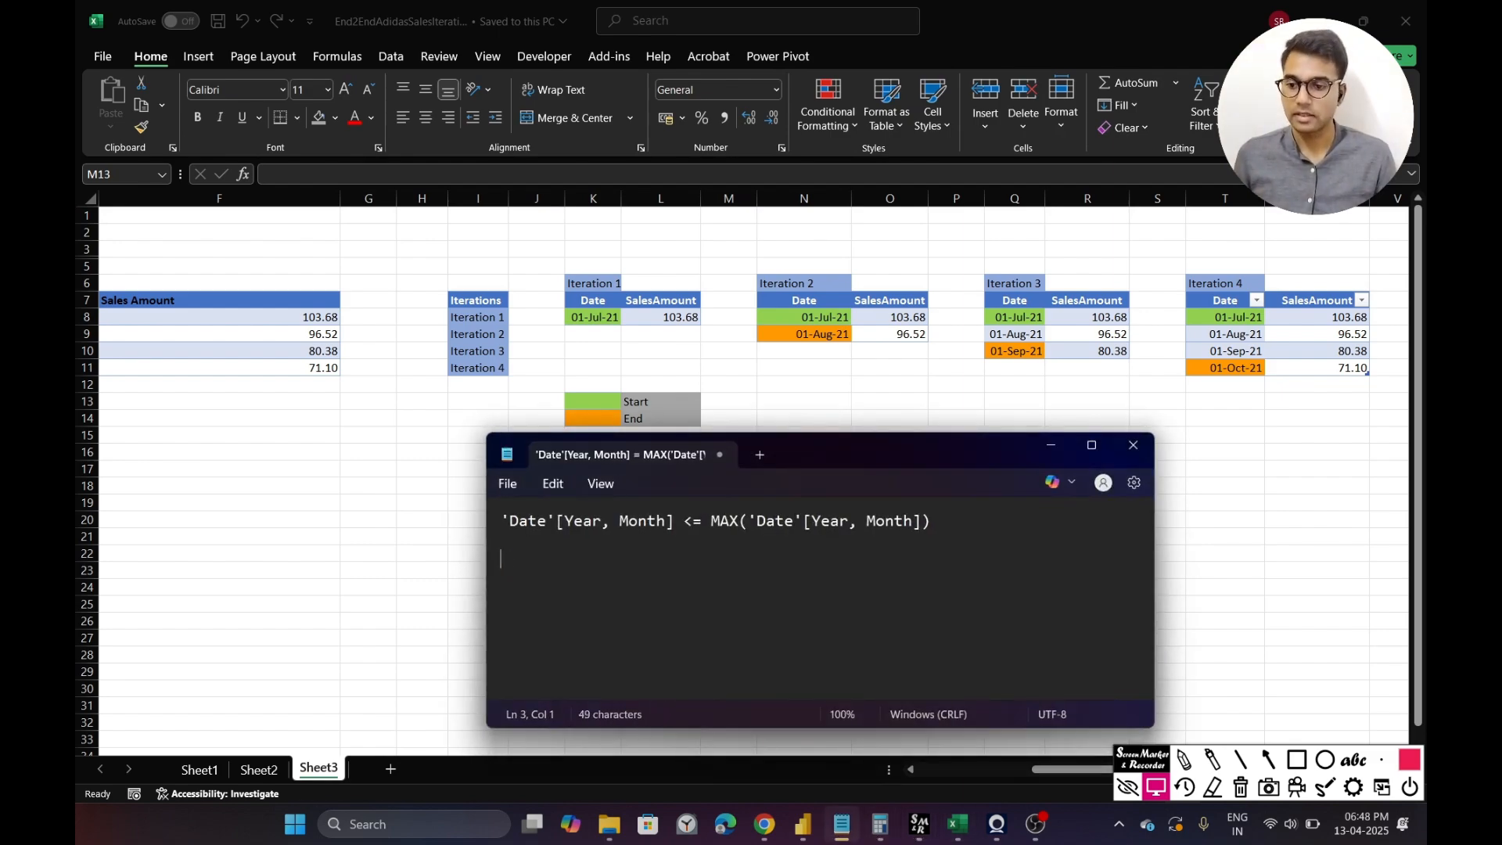
{"action": "type", "text": "Start"}
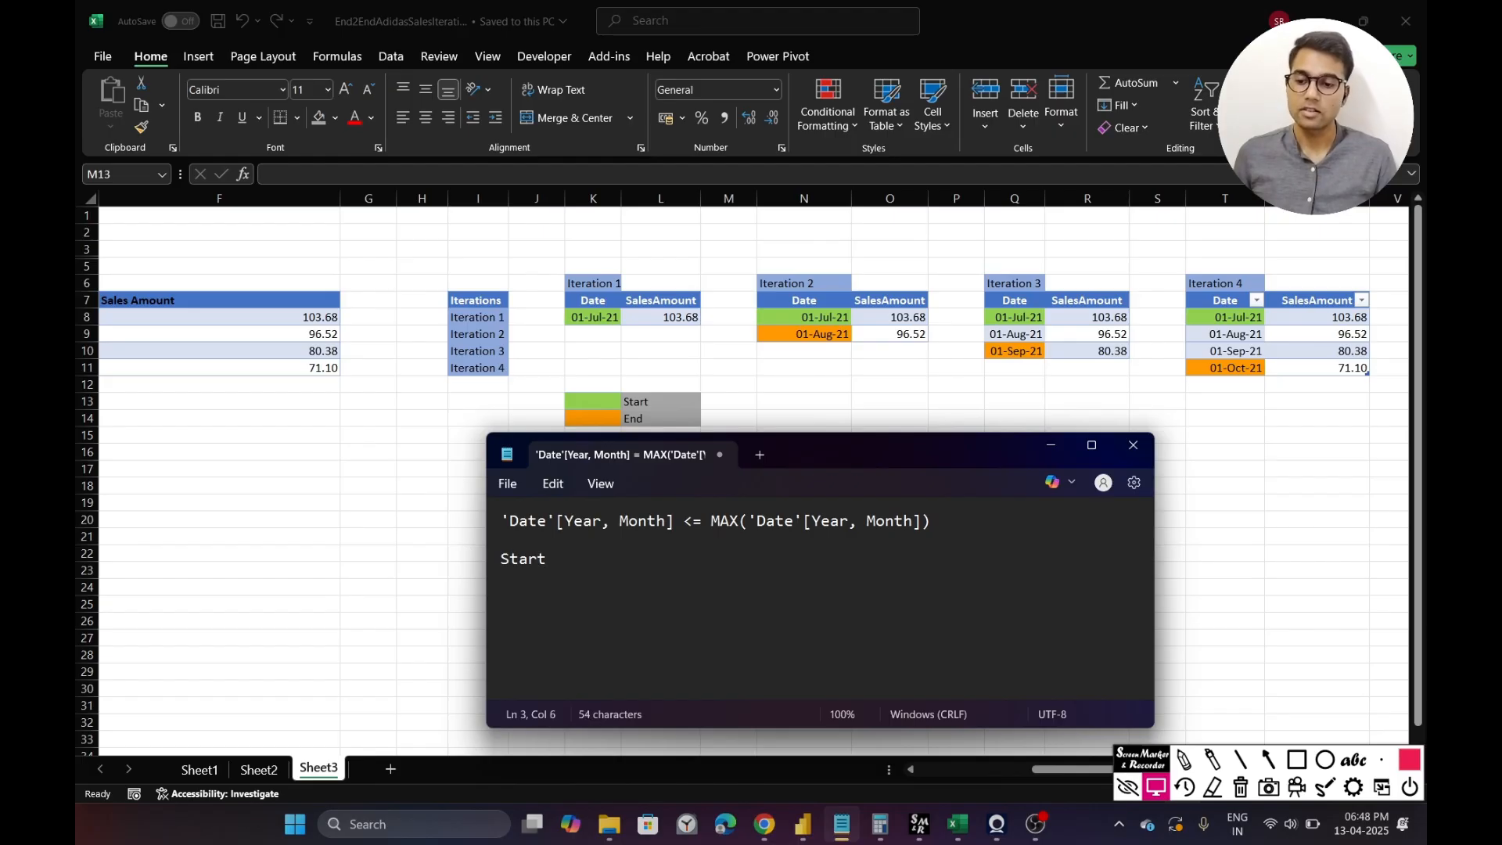
{"action": "type", "text": " Date "}
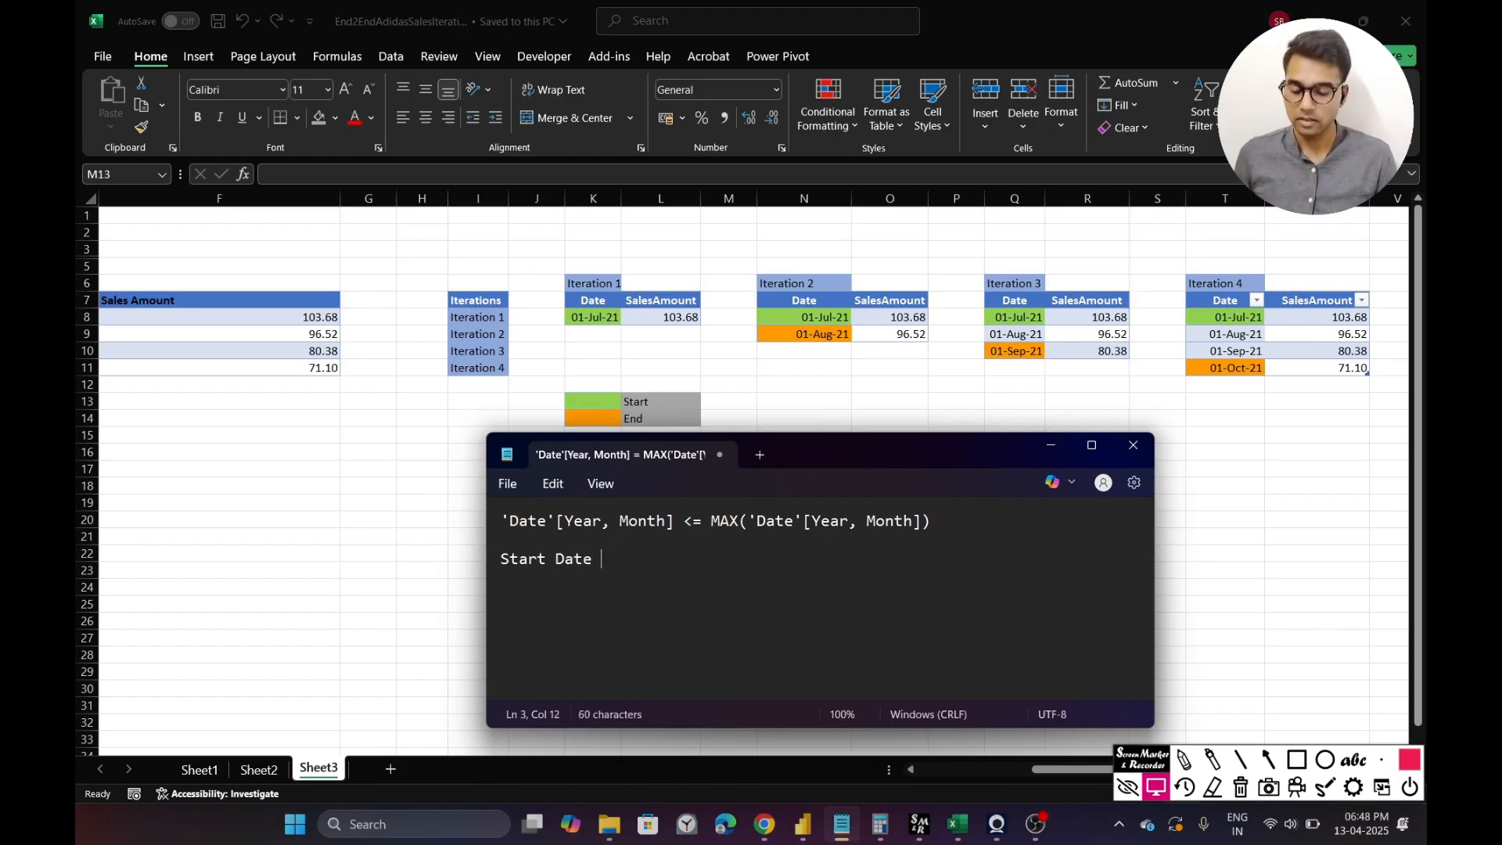
{"action": "type", "text": "> Jul 21  "}
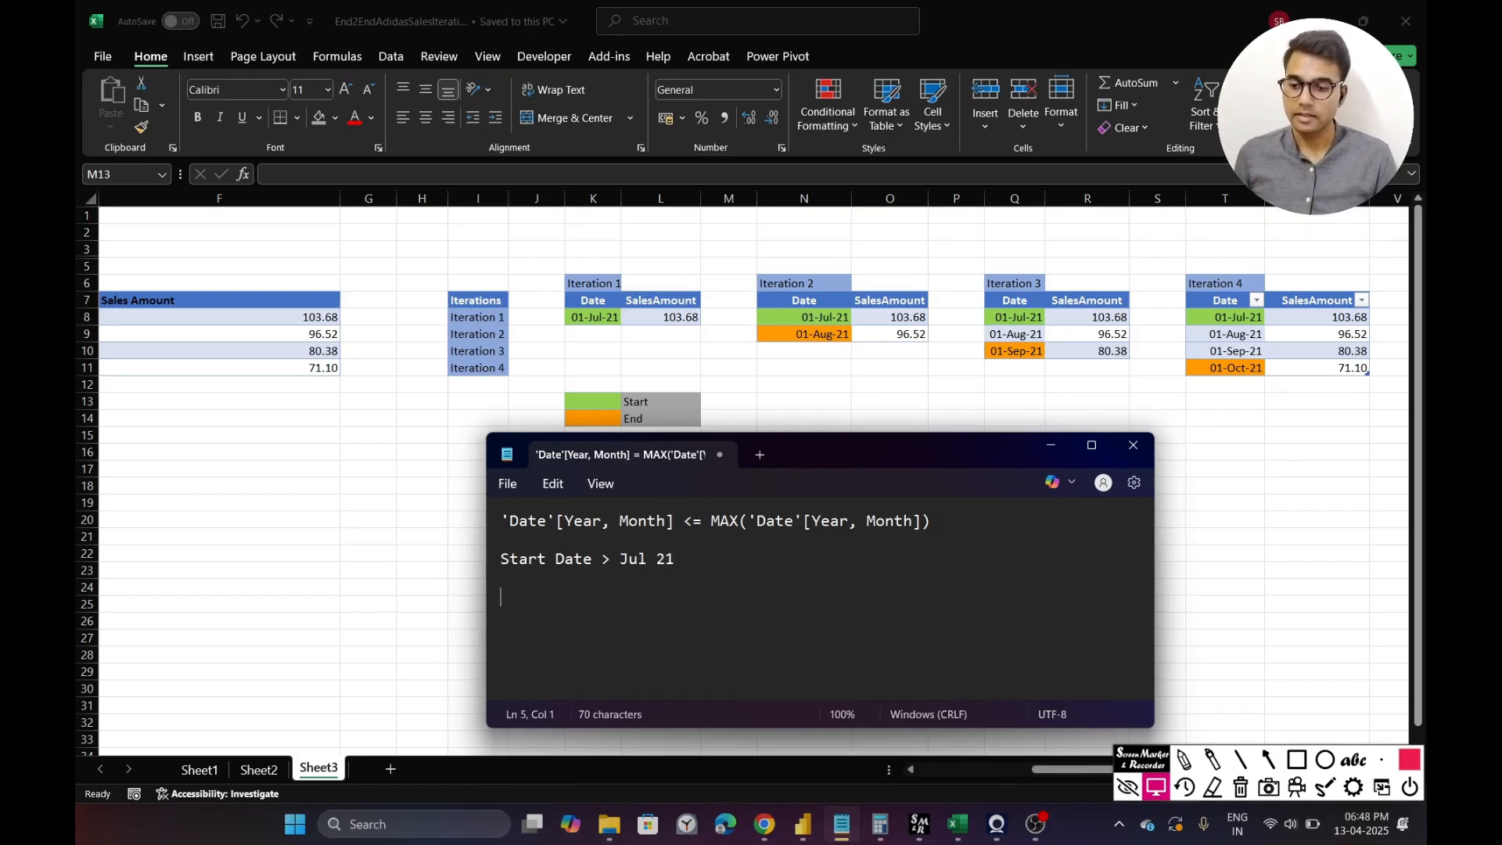
- Add the line "End Date <= Oct 21" below the start date line and minimize the Notepad window
{"action": "type", "text": "End Date "}
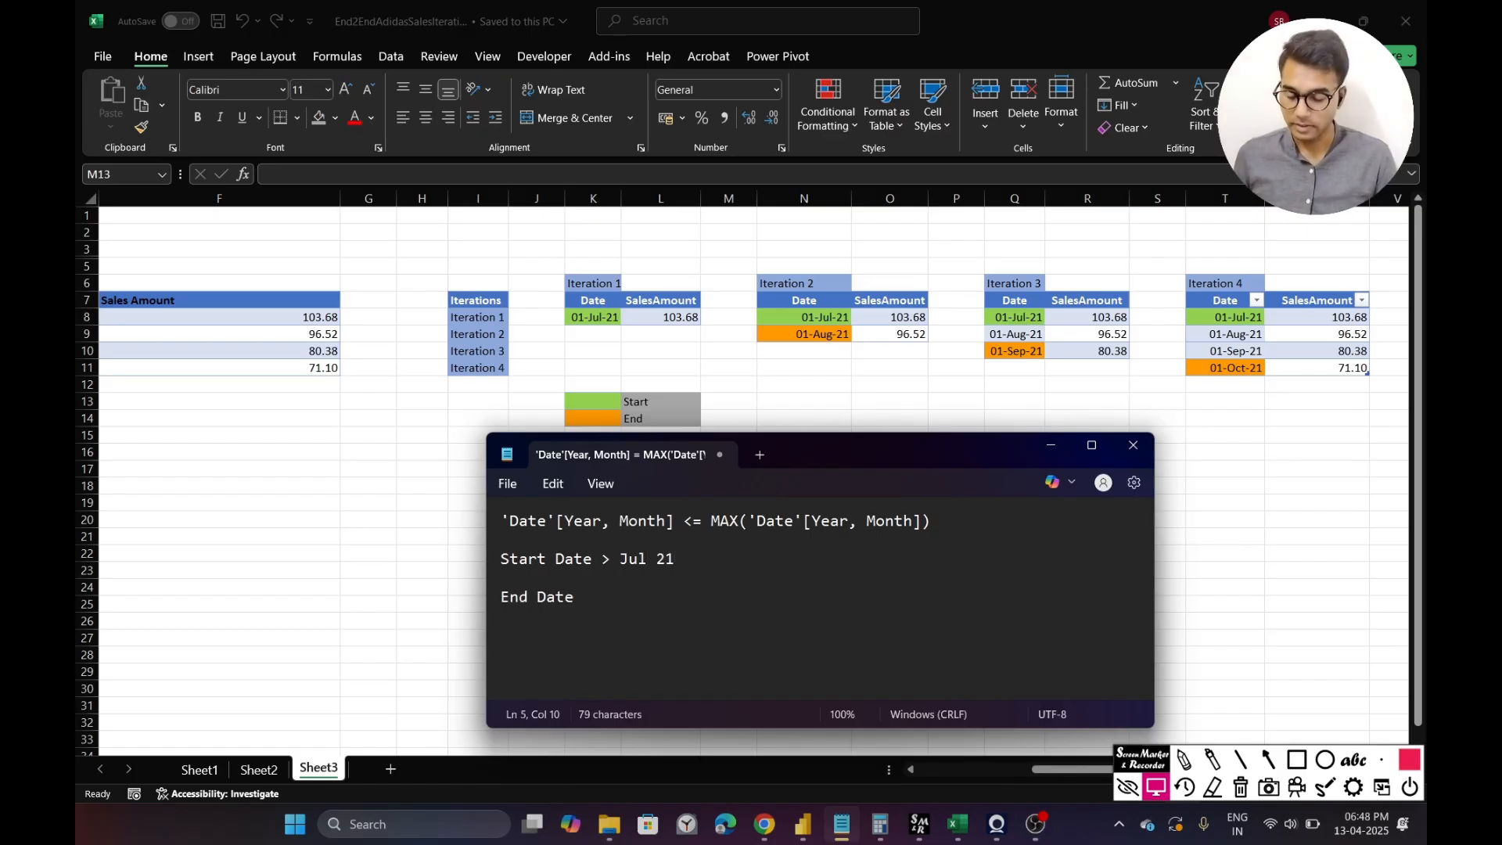
{"action": "type", "text": "<="}
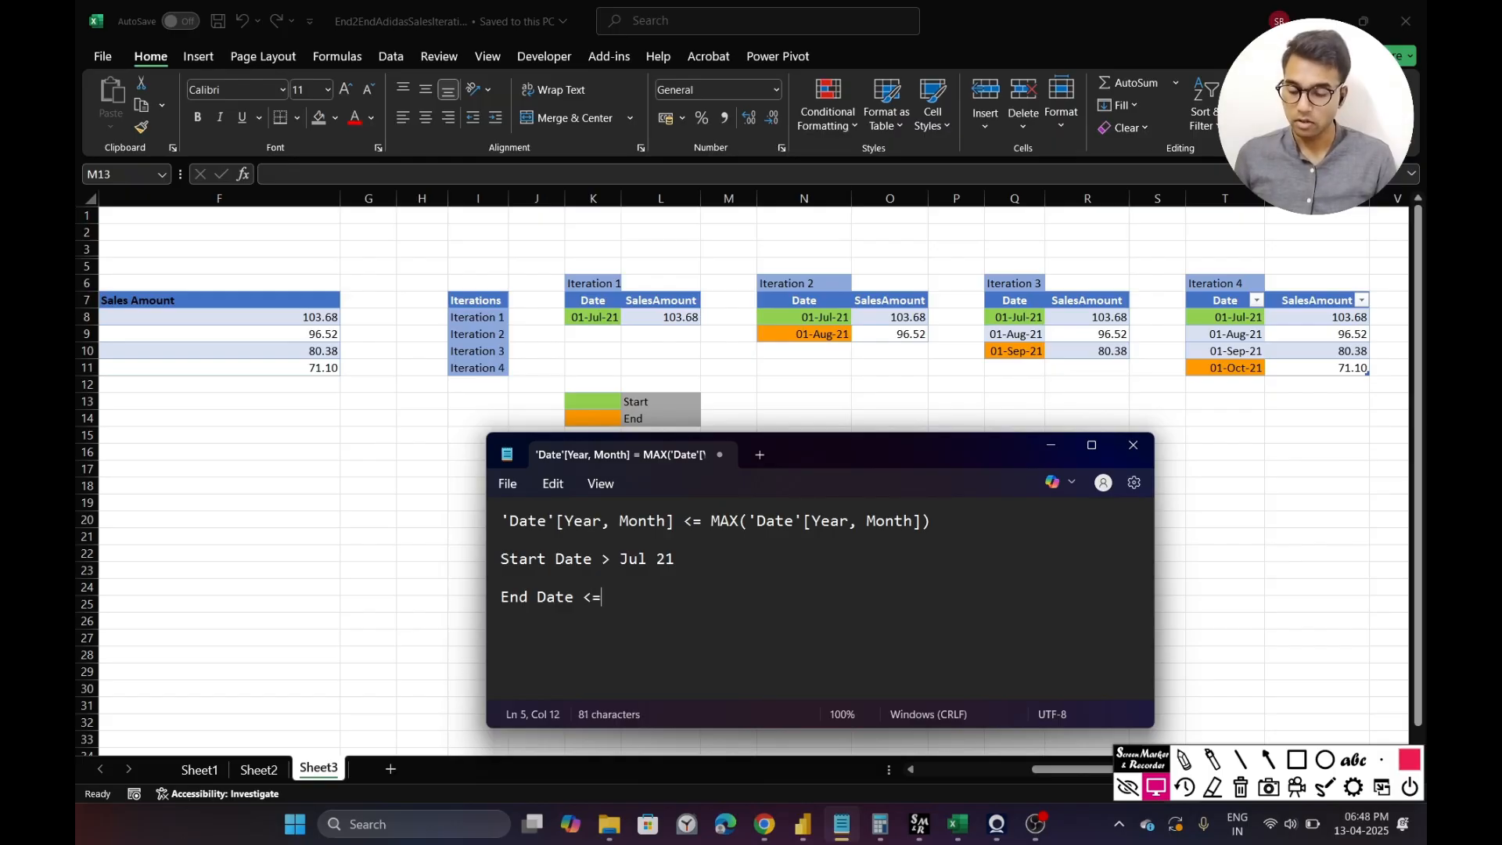
{"action": "type", "text": " Oct 21"}
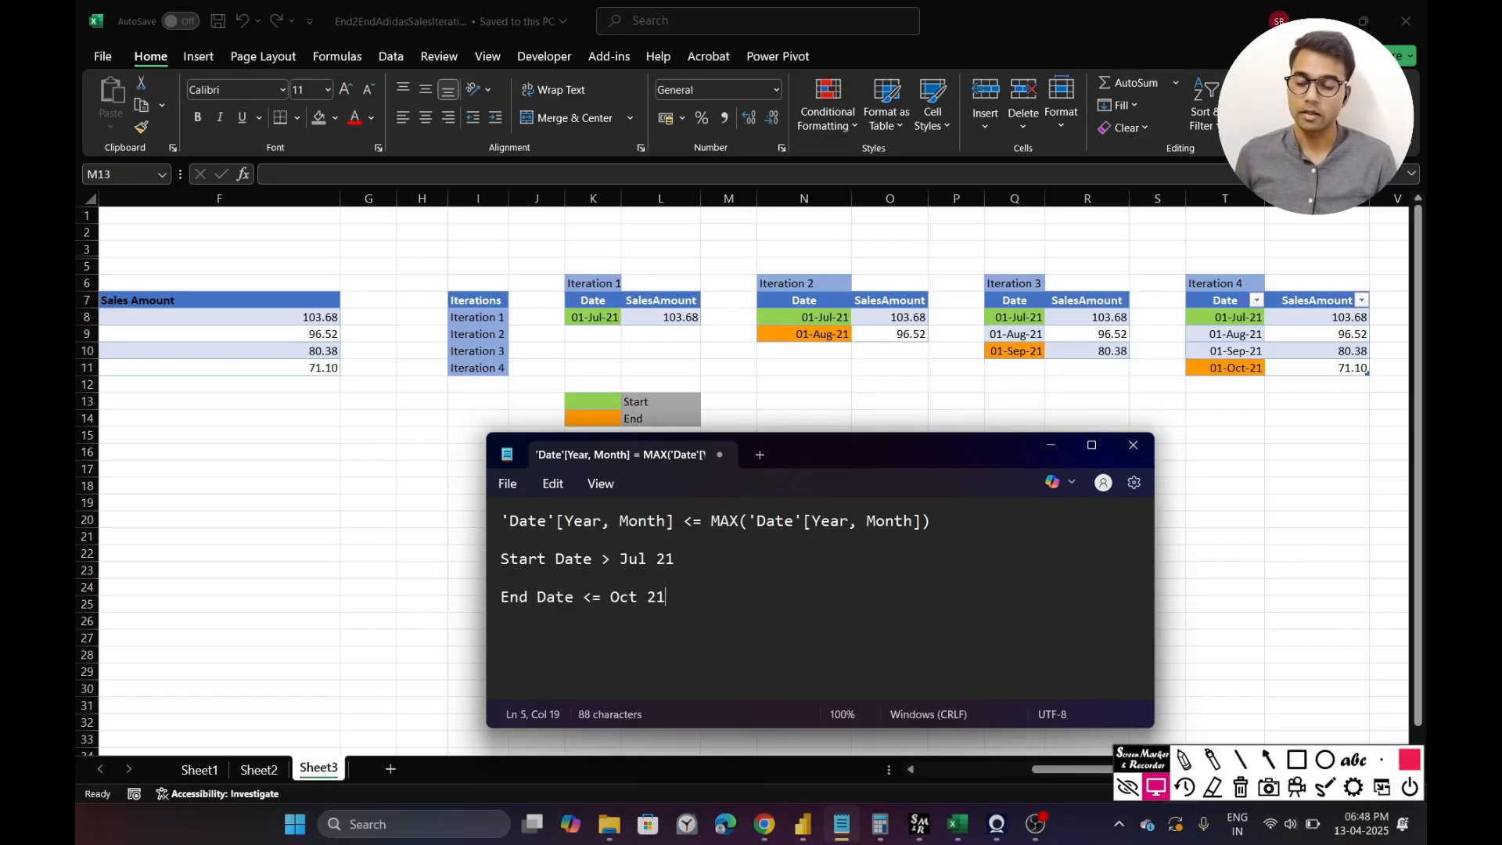
{"action": "key", "text": "ctrl+a"}
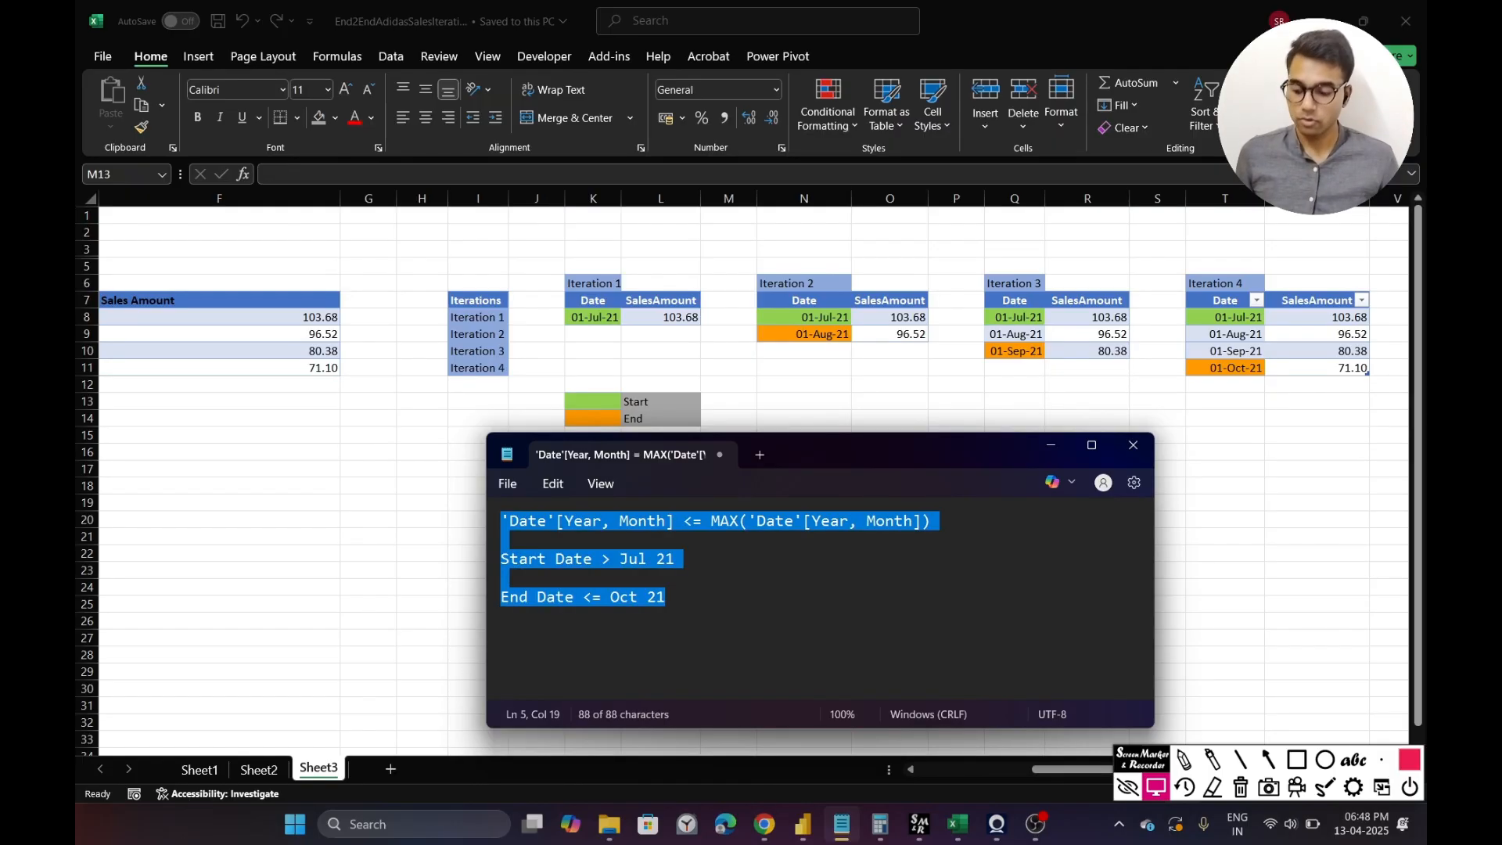
{"action": "left_click", "coordinate": [1051, 448]}
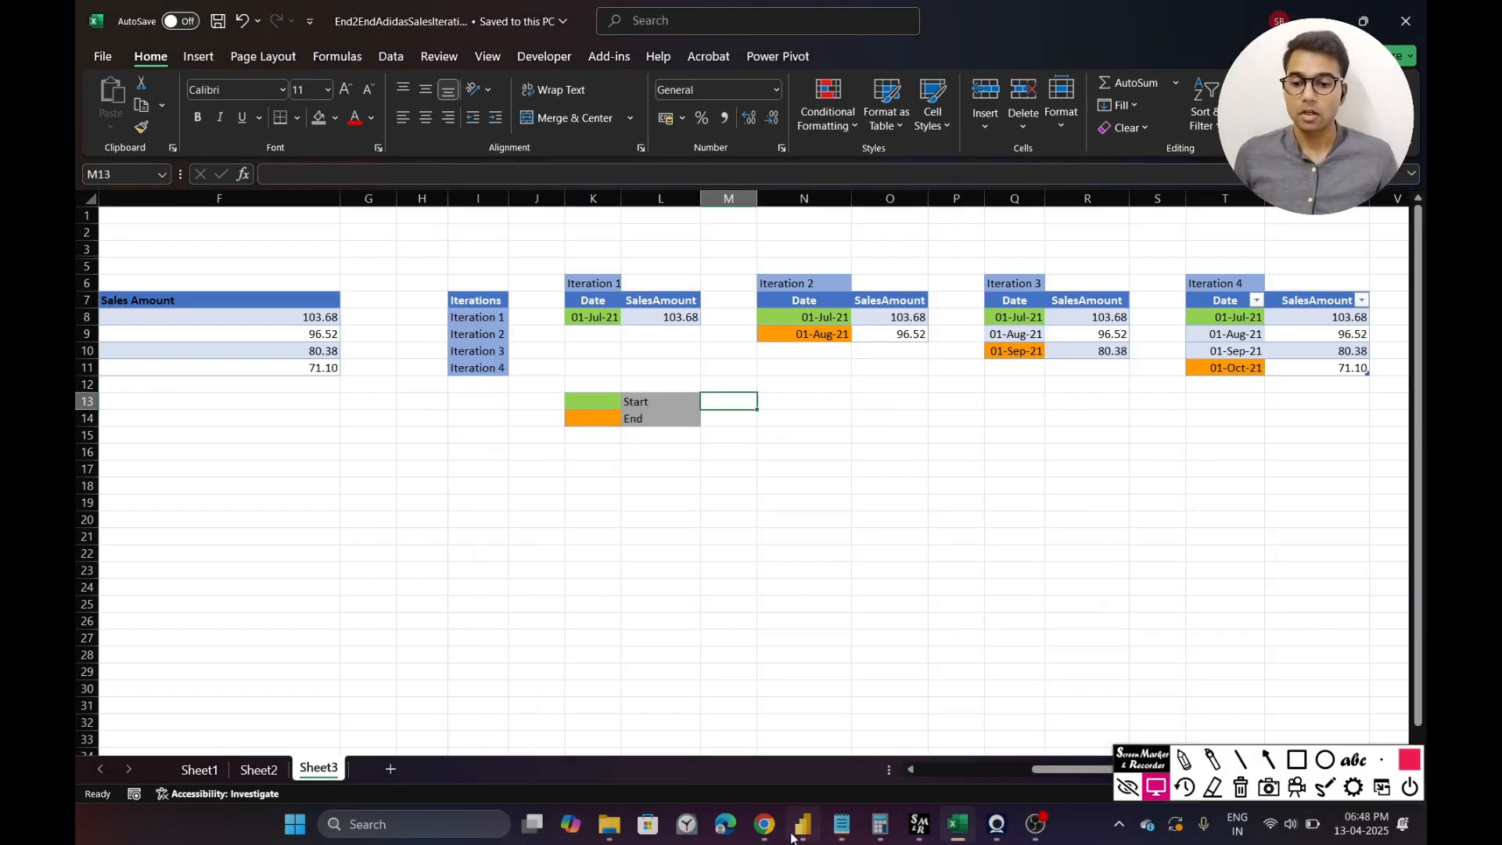
- Switch to Power BI Desktop and copy the complete formula of the Sales Cumulative measure
{"action": "left_click", "coordinate": [796, 830]}
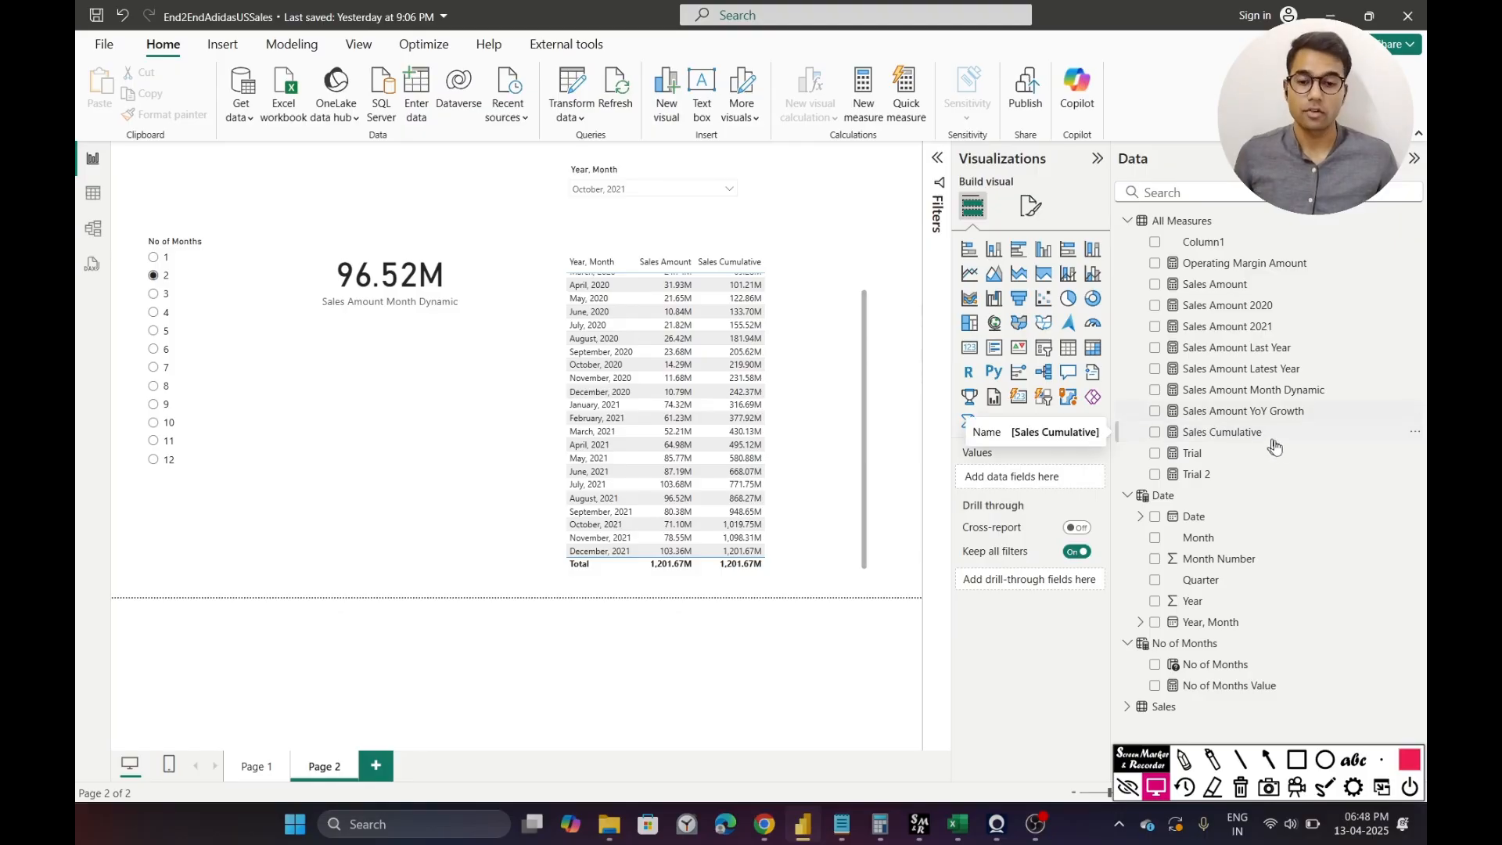
{"action": "left_click", "coordinate": [1266, 399]}
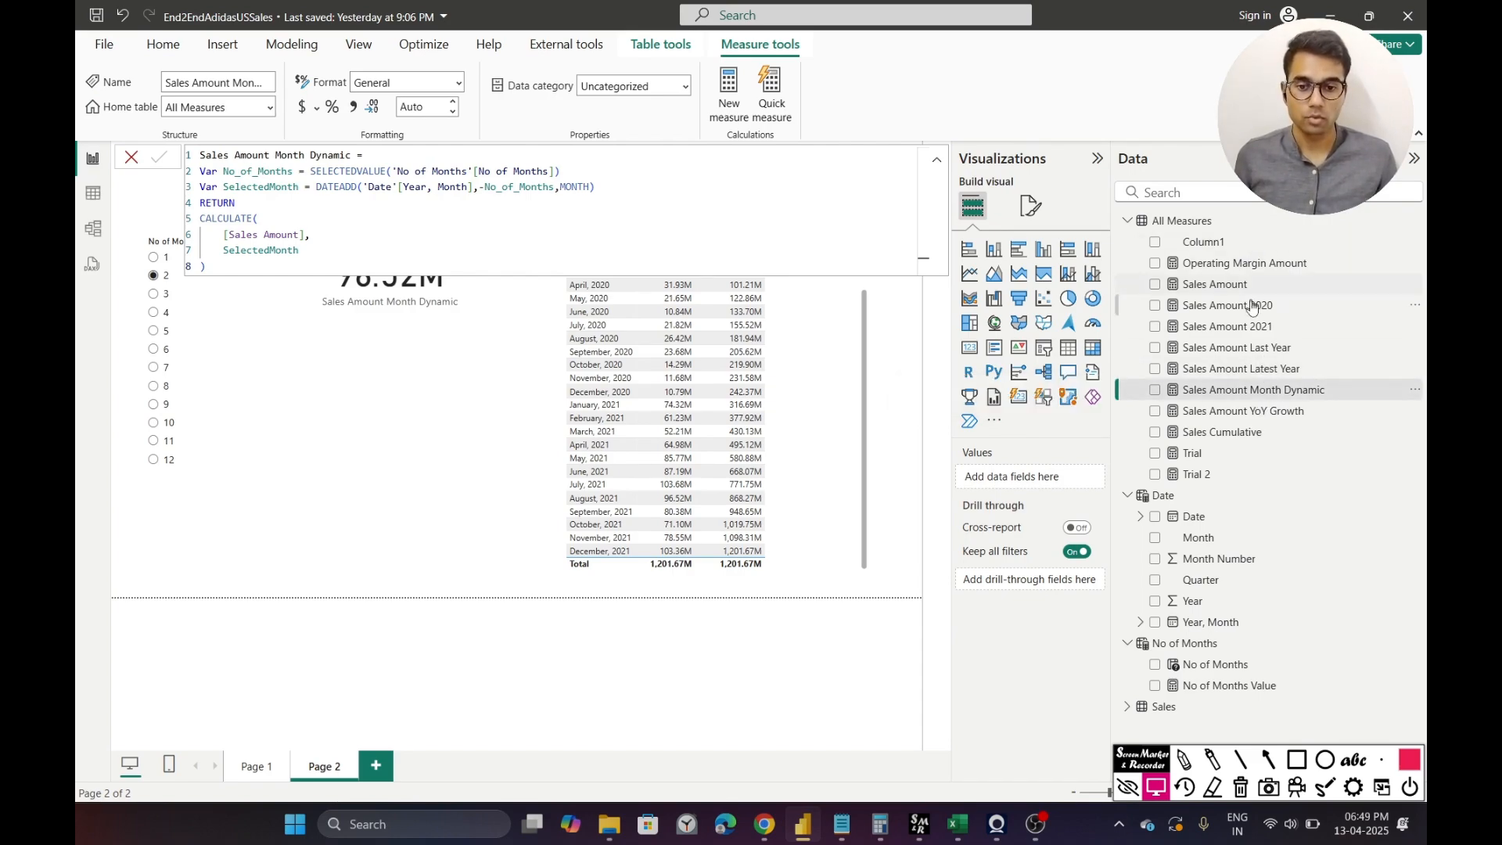
{"action": "left_click", "coordinate": [1246, 431]}
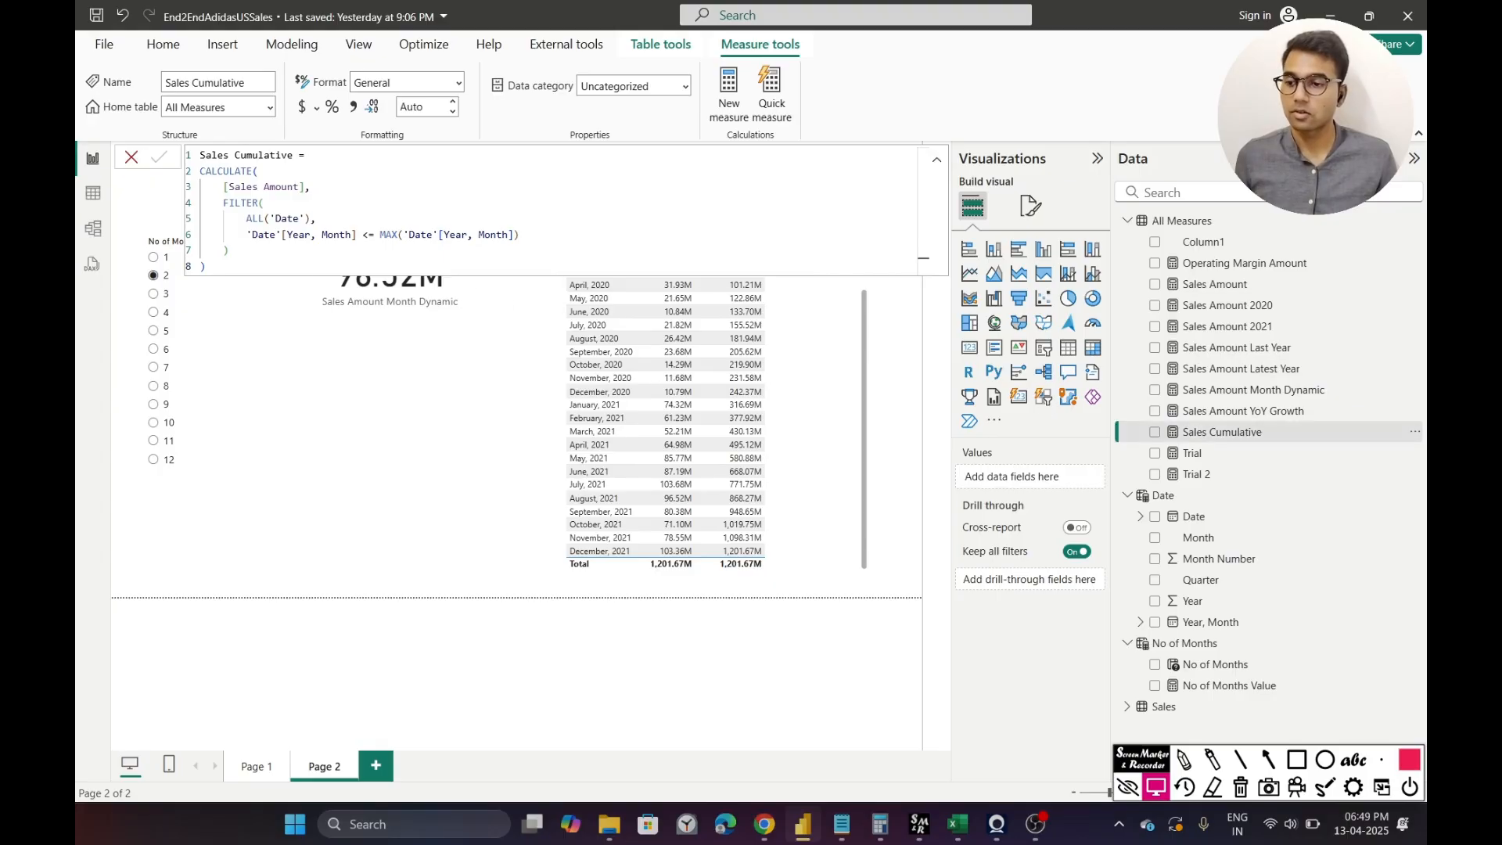
{"action": "left_click_drag", "start_coordinate": [208, 267], "coordinate": [200, 155]}
{"action": "key", "text": "ctrl+c"}
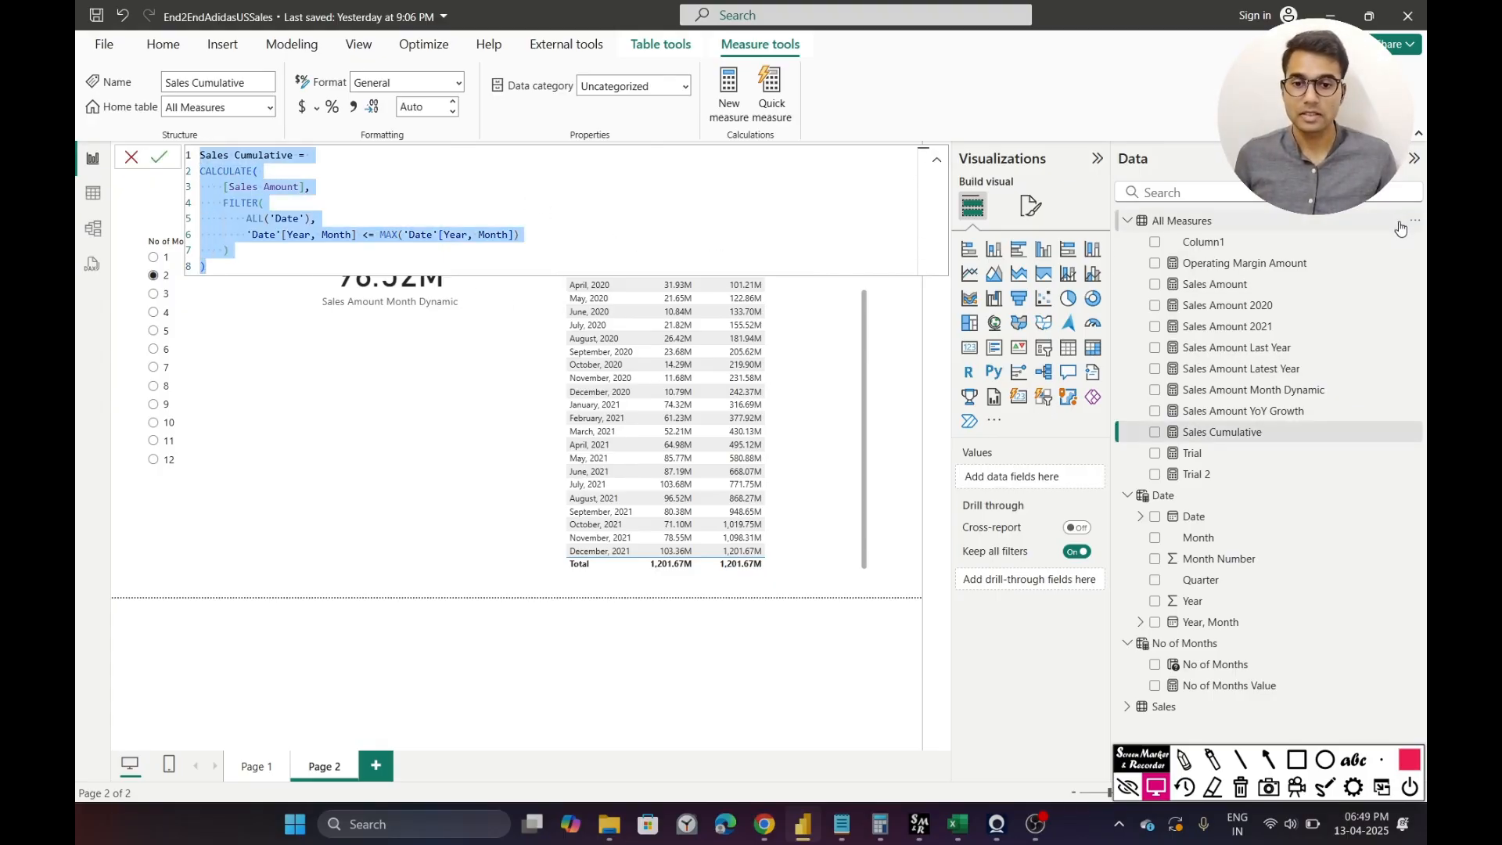
- Create a new measure in the All Measures table and paste the copied formula into it
{"action": "left_click", "coordinate": [1414, 221]}
{"action": "left_click", "coordinate": [1363, 251]}
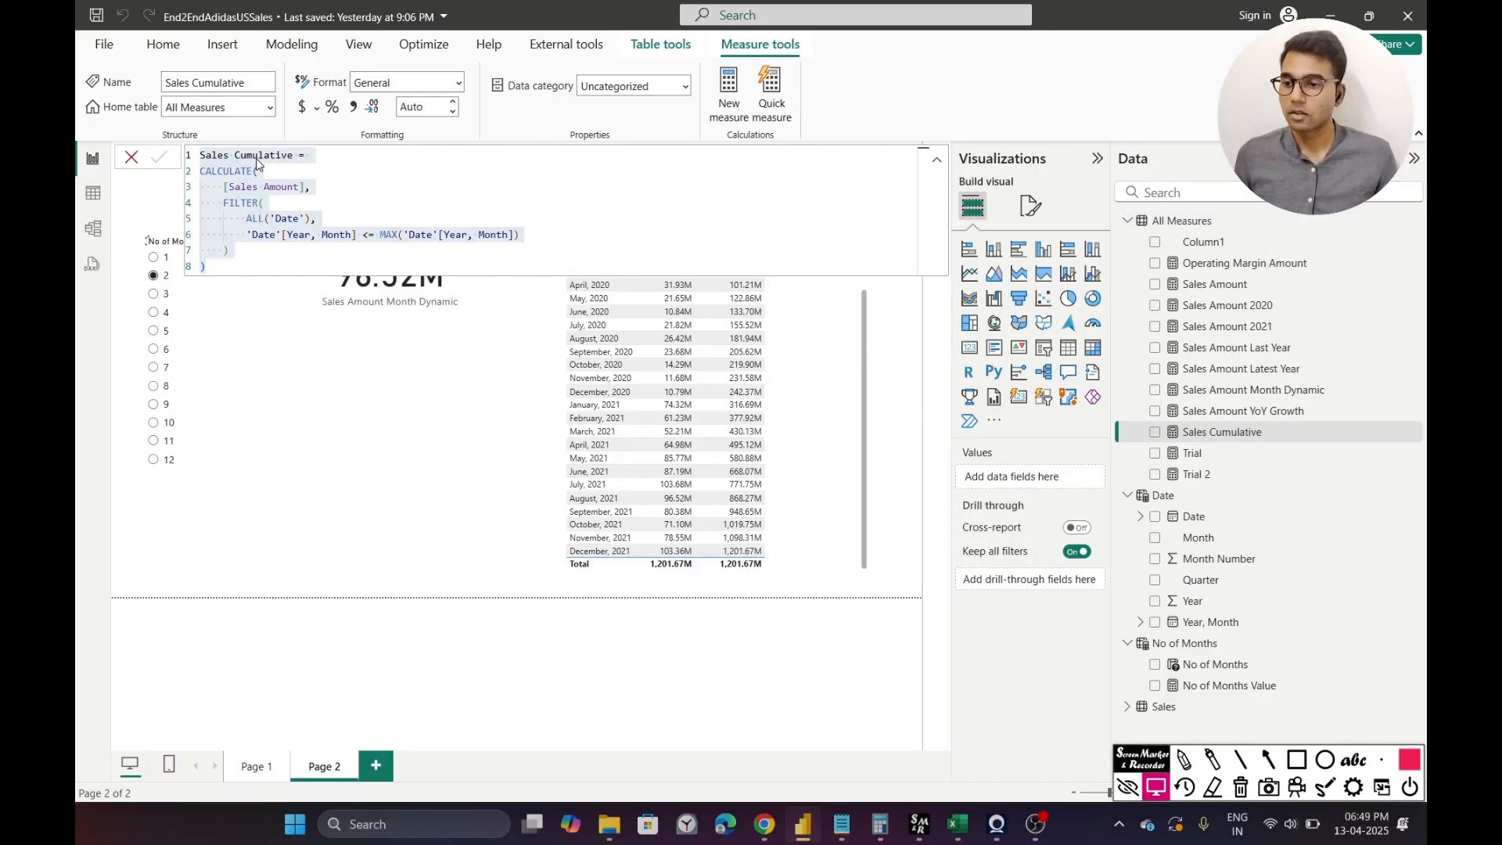
{"action": "key", "text": "ctrl+v"}
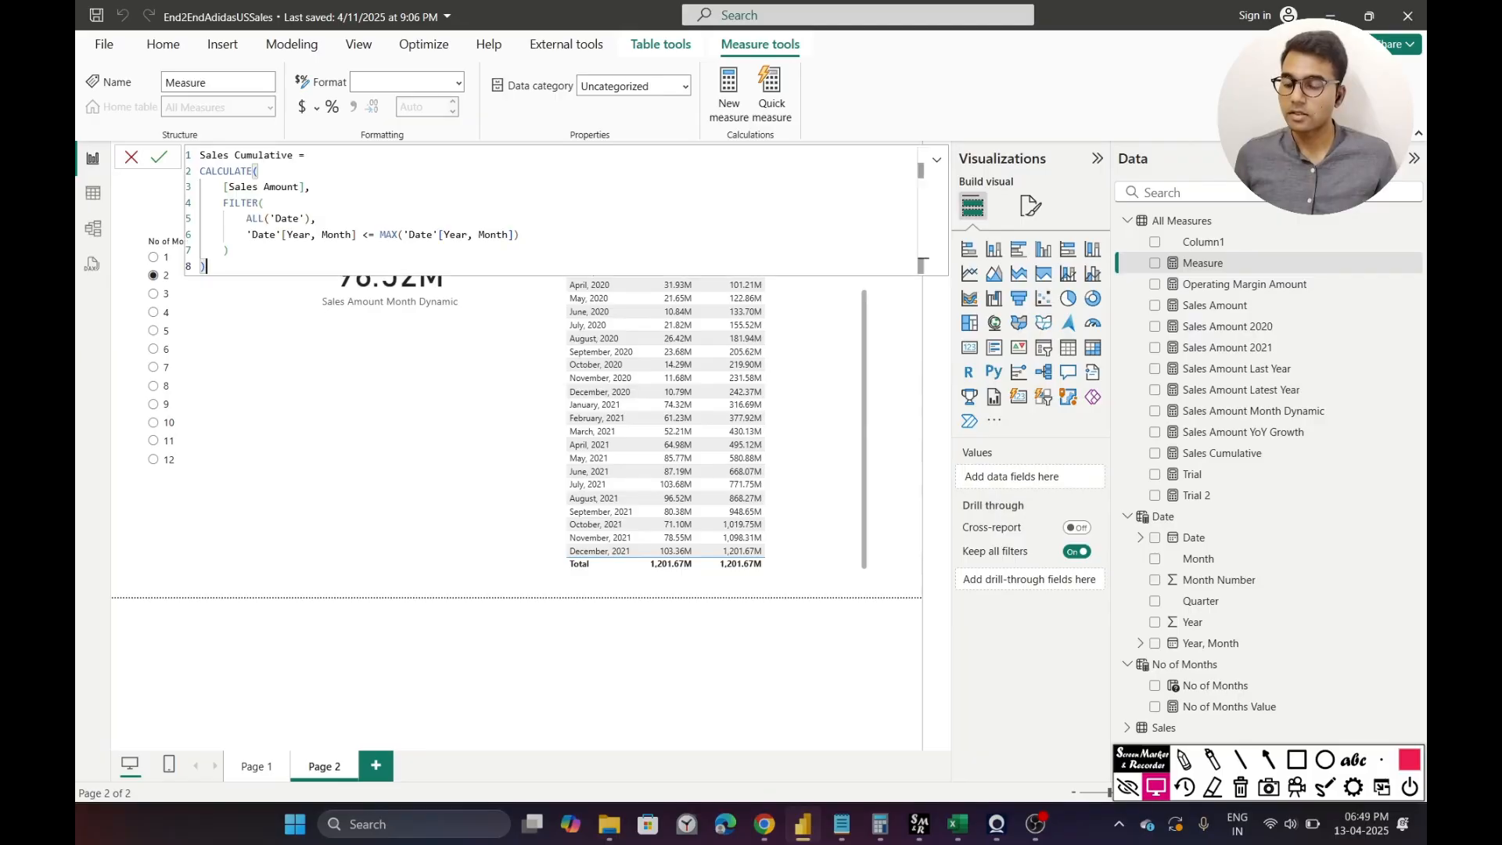
- Insert a line above CALCULATE that declares the variable StartDate with the SELECTEDVALUE function
{"action": "left_click", "coordinate": [310, 156]}
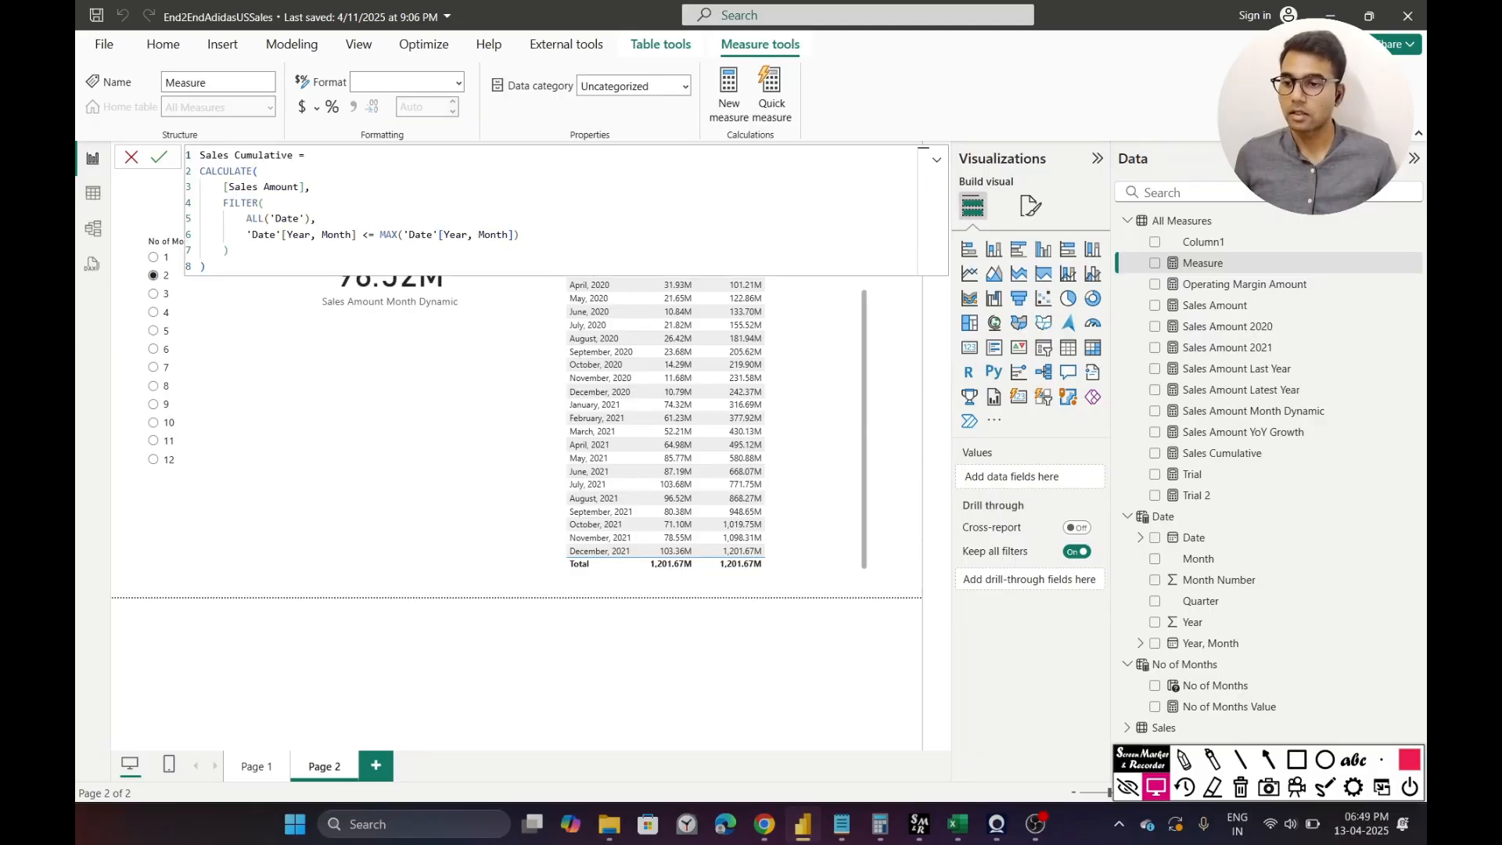
{"action": "key", "text": "shift+Return"}
{"action": "type", "text": "Var "}
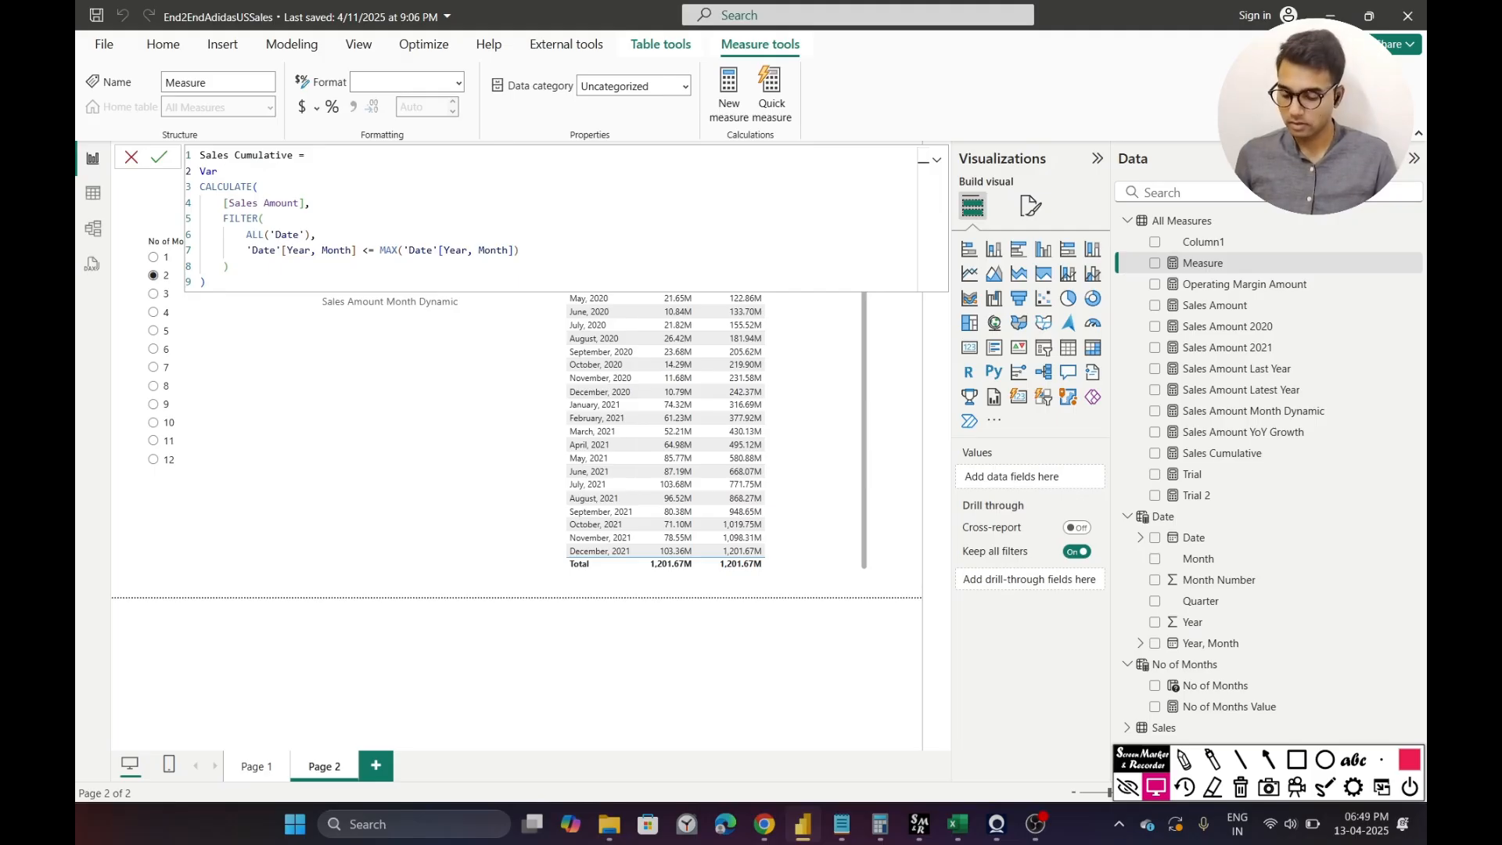
{"action": "type", "text": "StartD"}
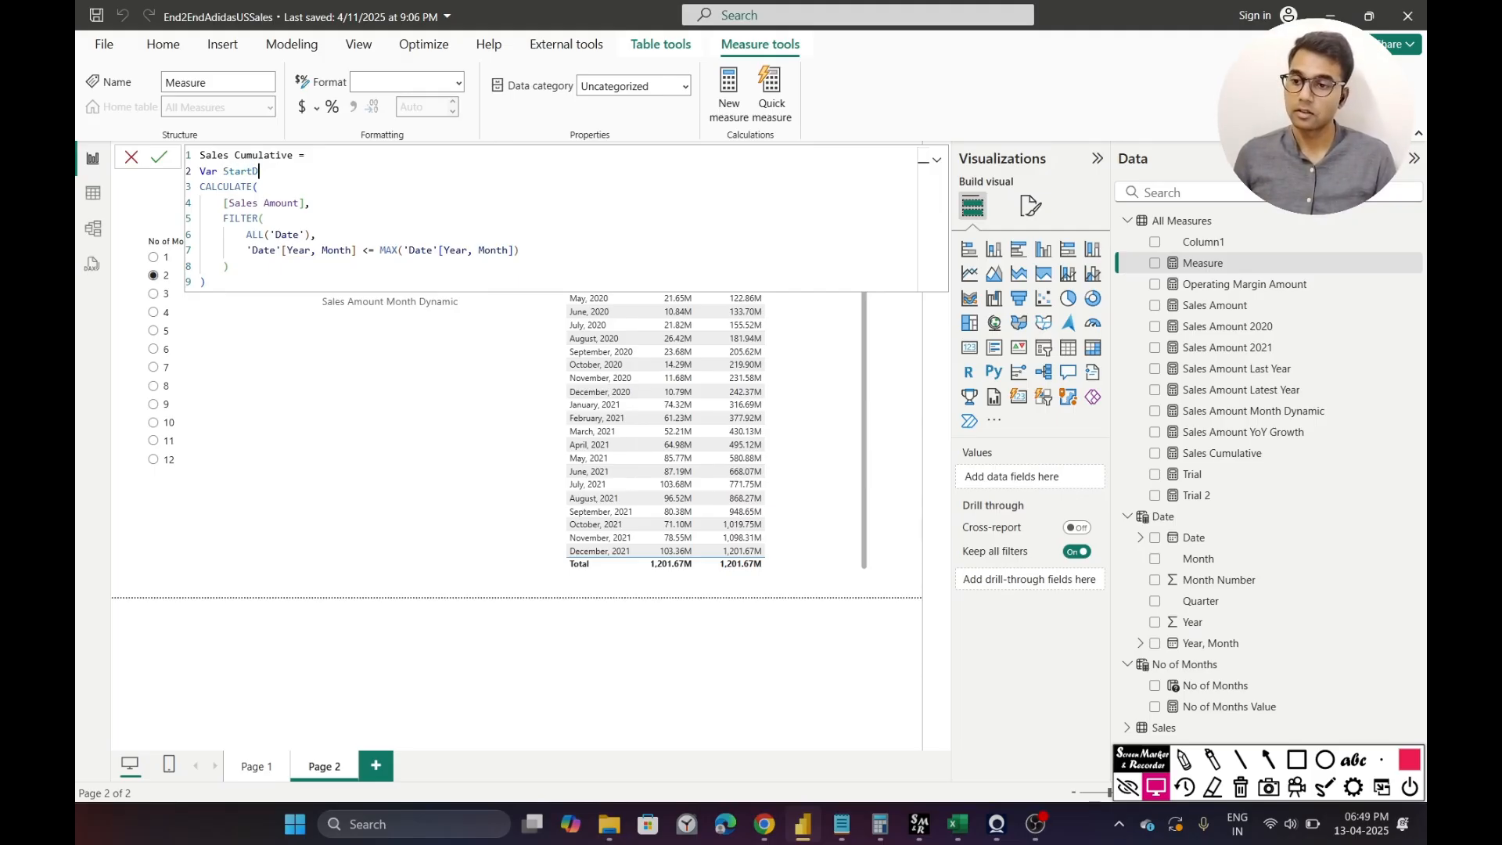
{"action": "type", "text": "ate ="}
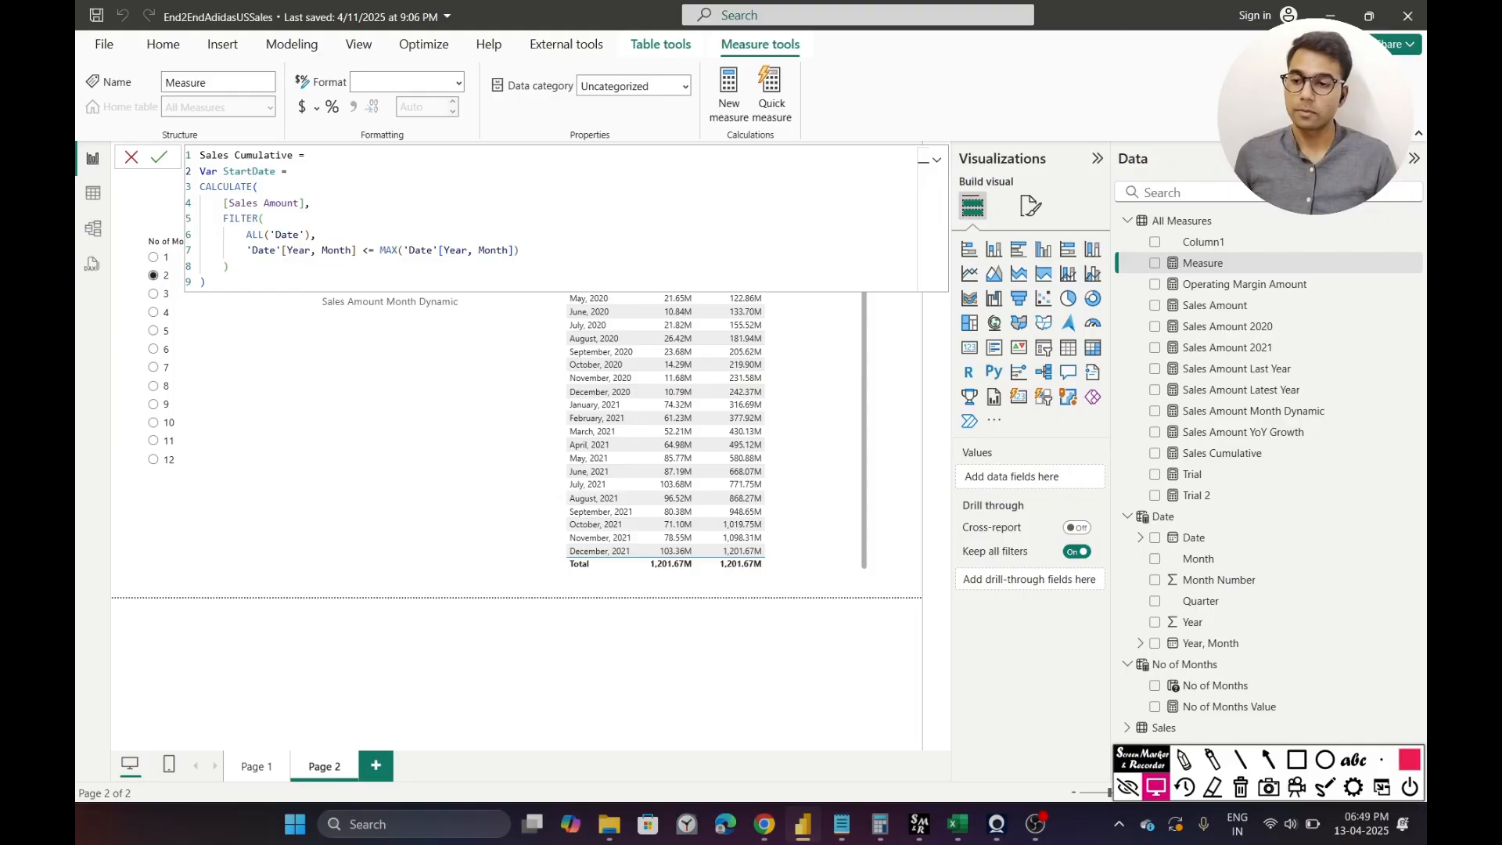
{"action": "type", "text": "Se"}
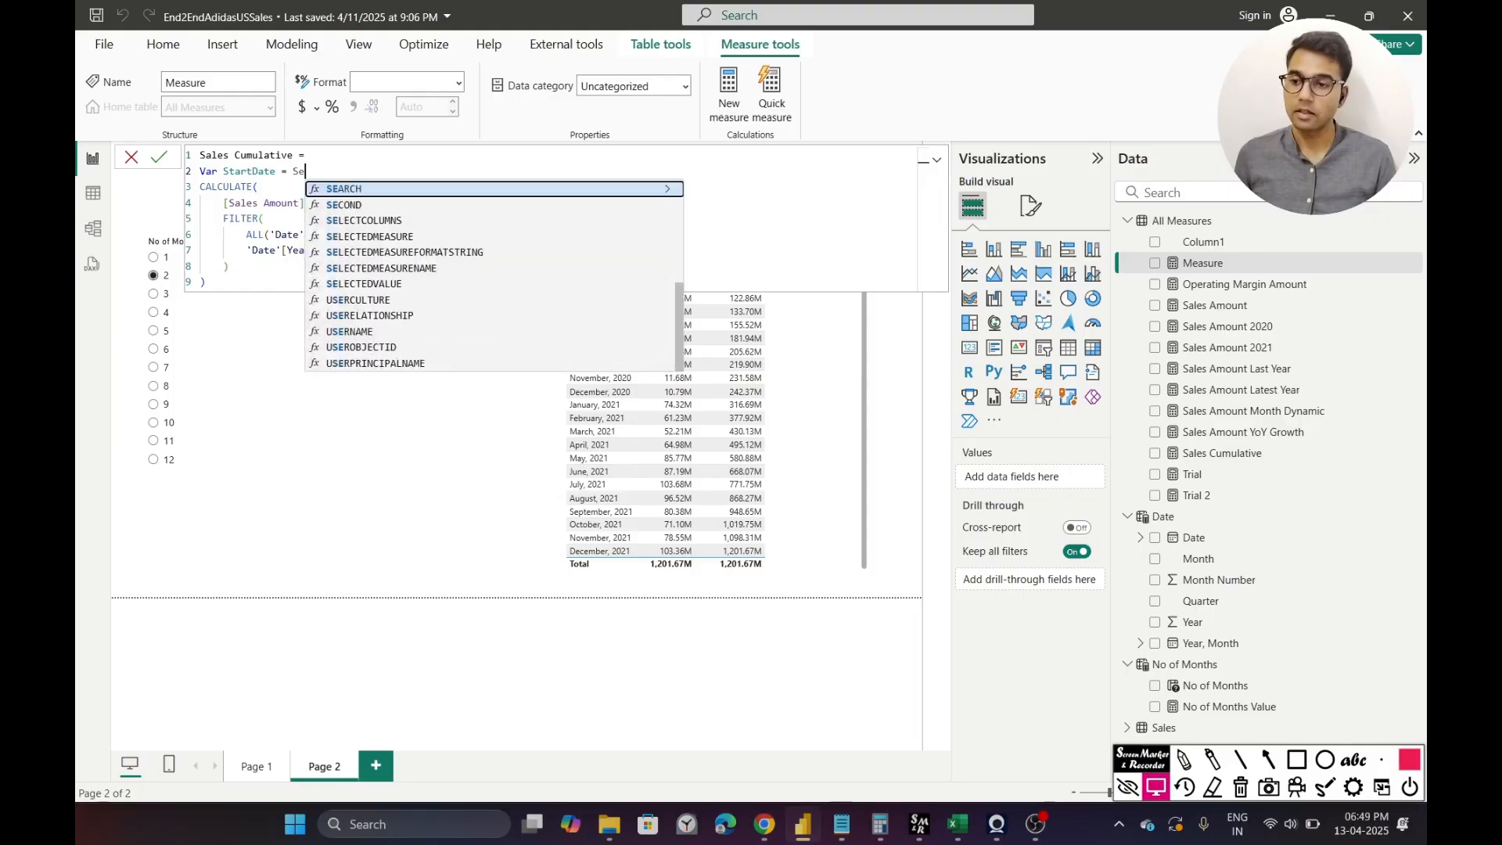
{"action": "type", "text": "ke"}
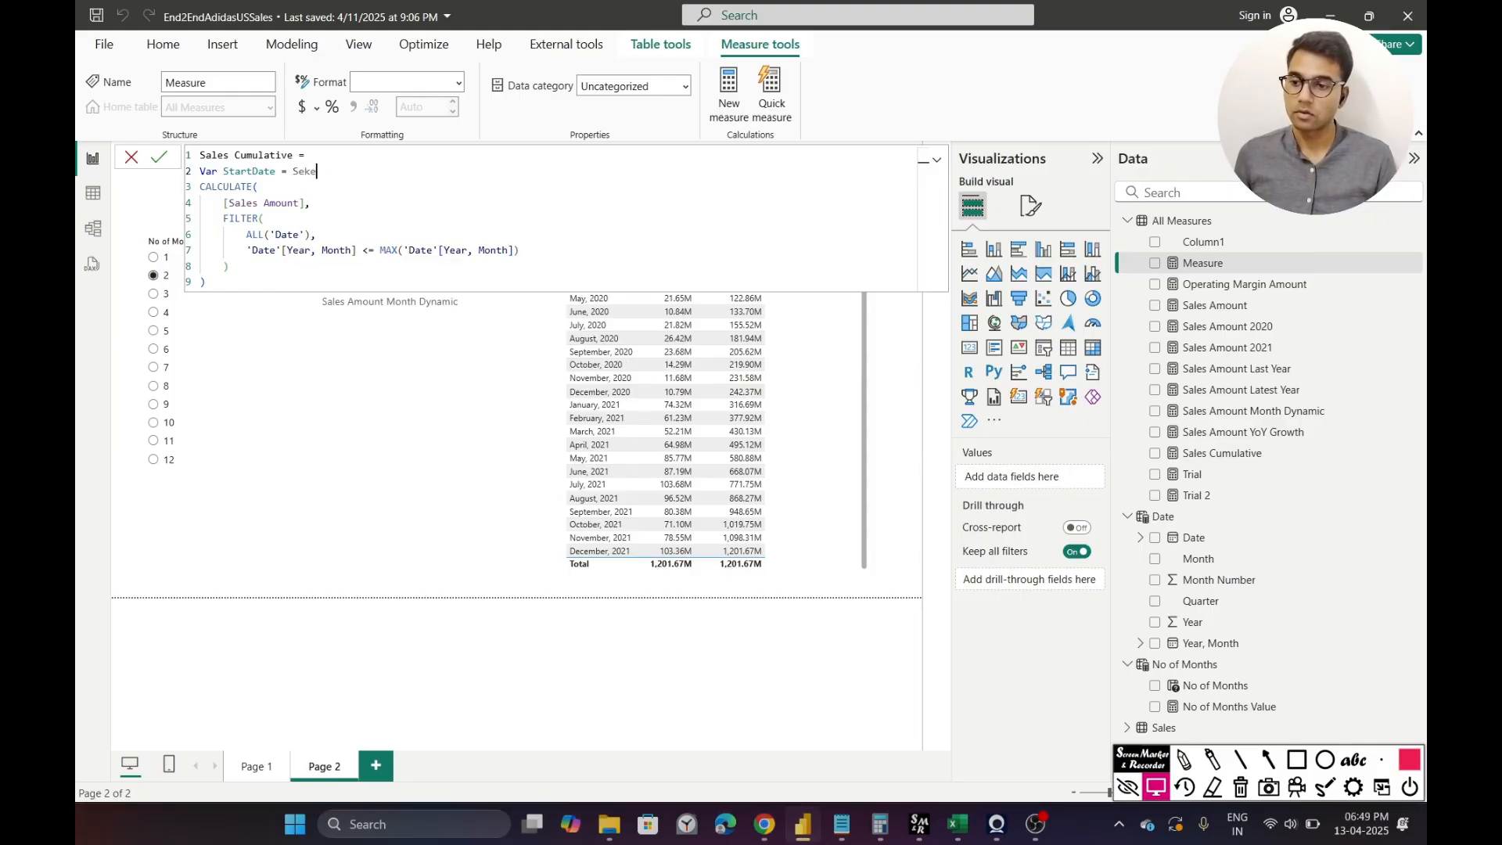
{"action": "key", "text": "BackSpace"}
{"action": "key", "text": "BackSpace"}
{"action": "type", "text": "lected"}
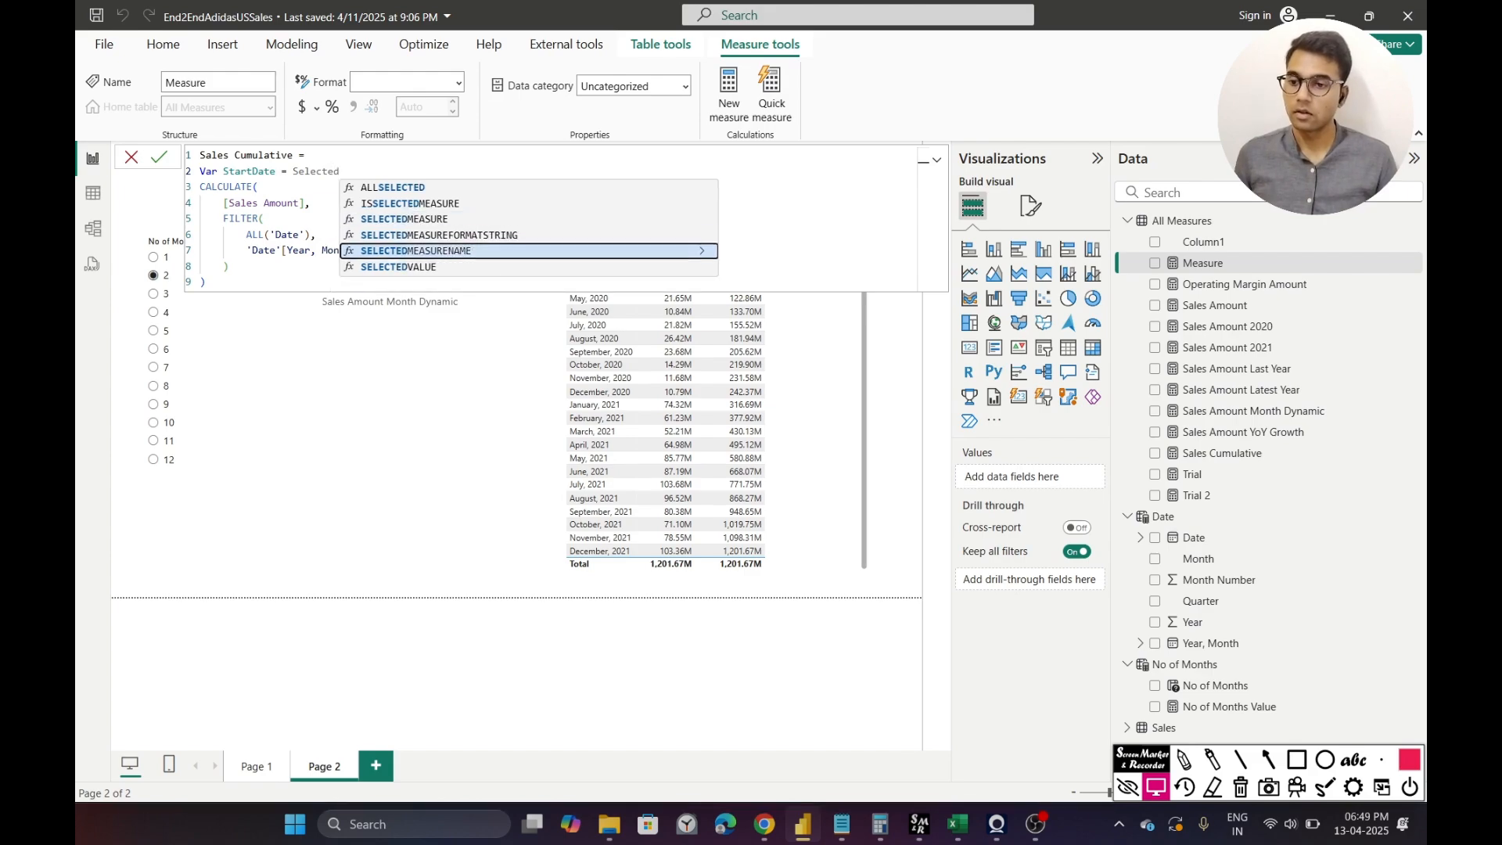
{"action": "key", "text": "Down"}
{"action": "key", "text": "Tab"}
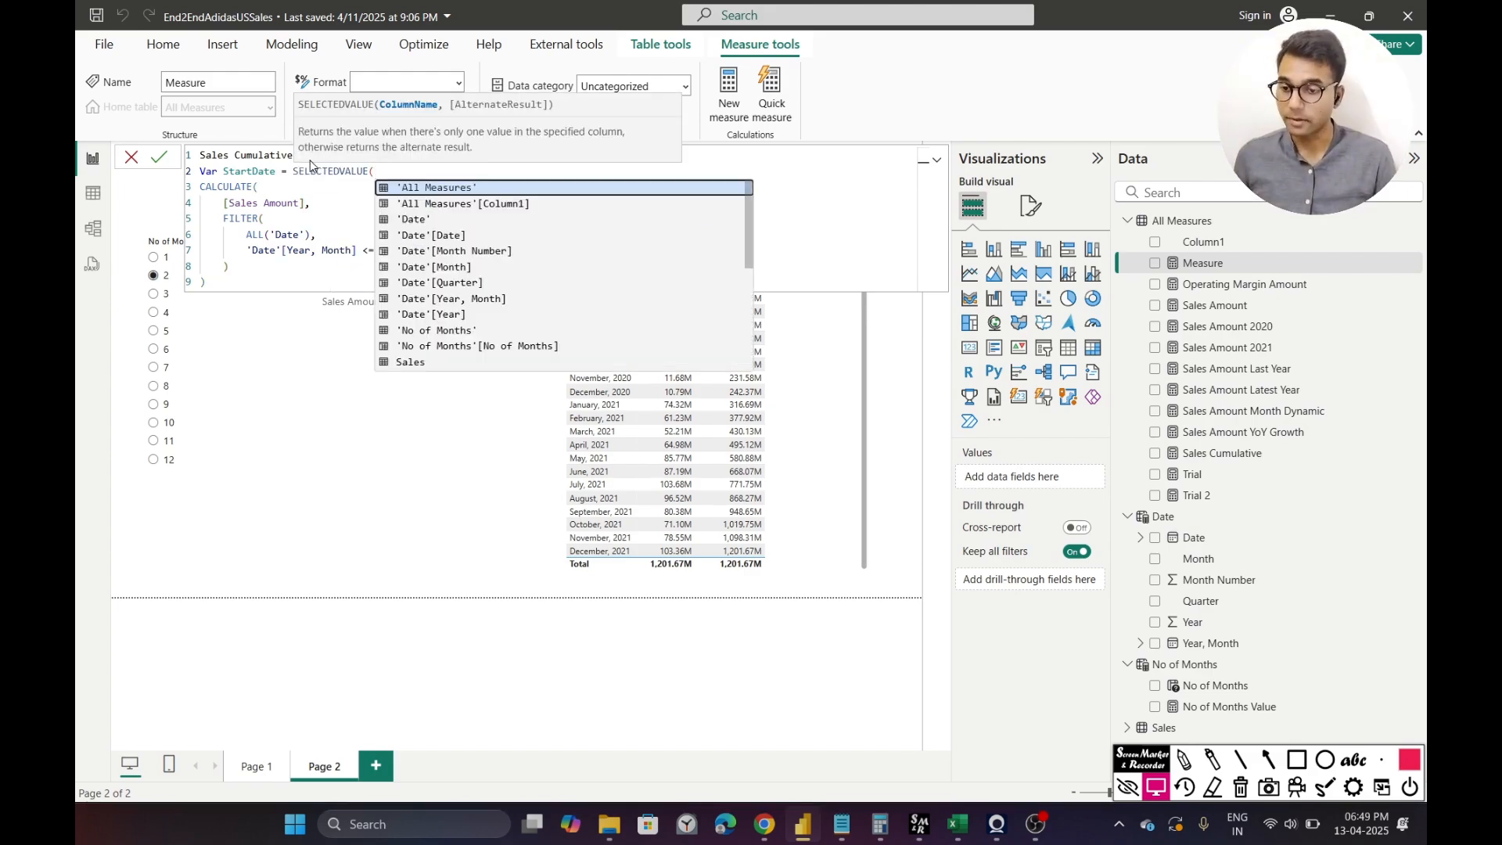
- Complete the SELECTEDVALUE function with the column 'No of Months'[No of Months] and add an empty line below it
{"action": "type", "text": "No_of_"}
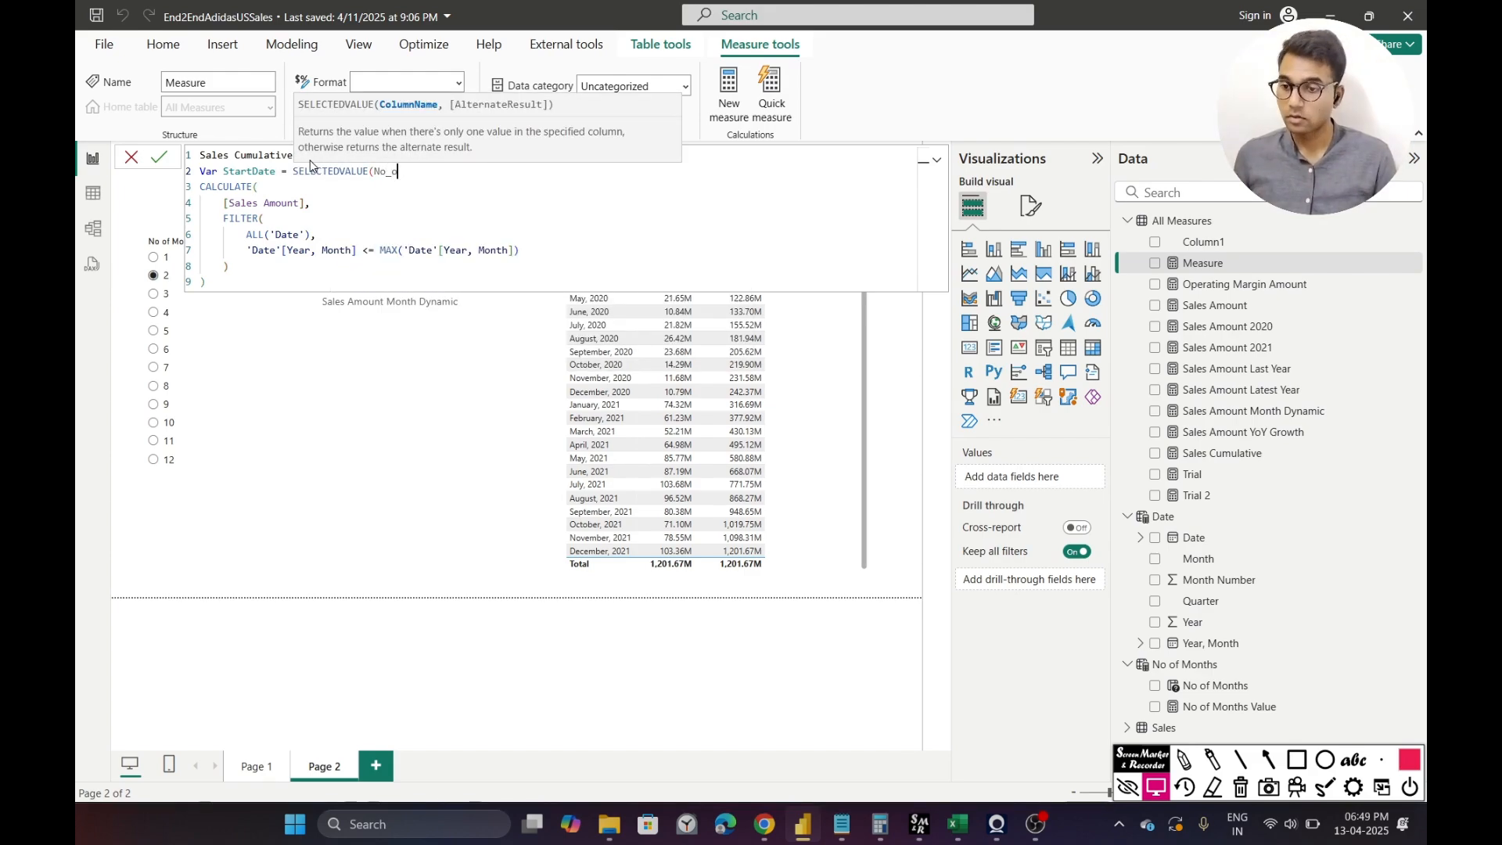
{"action": "key", "text": "BackSpace"}
{"action": "key", "text": "BackSpace"}
{"action": "key", "text": "BackSpace"}
{"action": "key", "text": "BackSpace"}
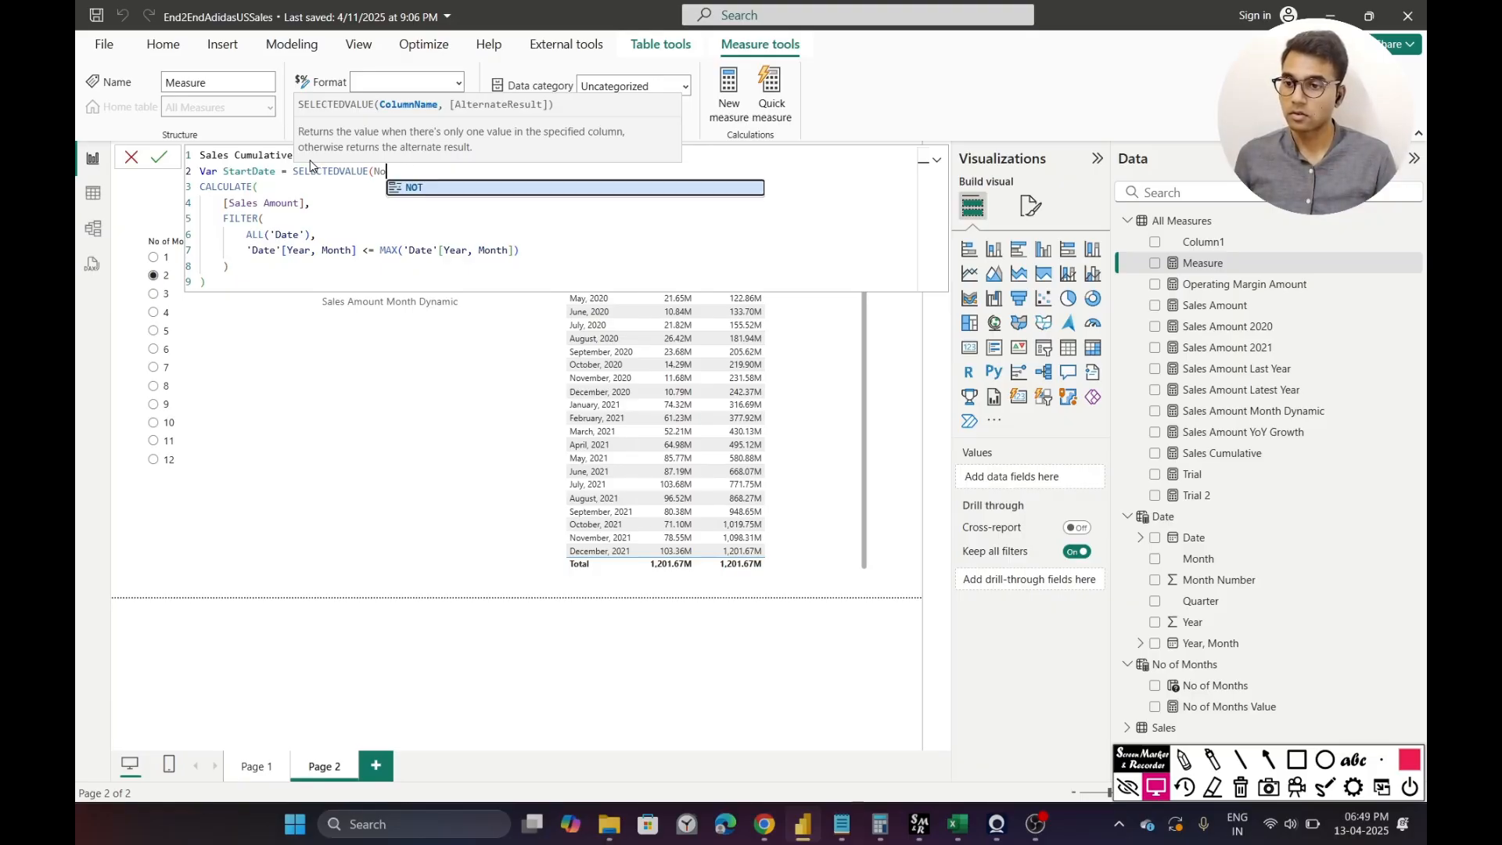
{"action": "type", "text": "o"}
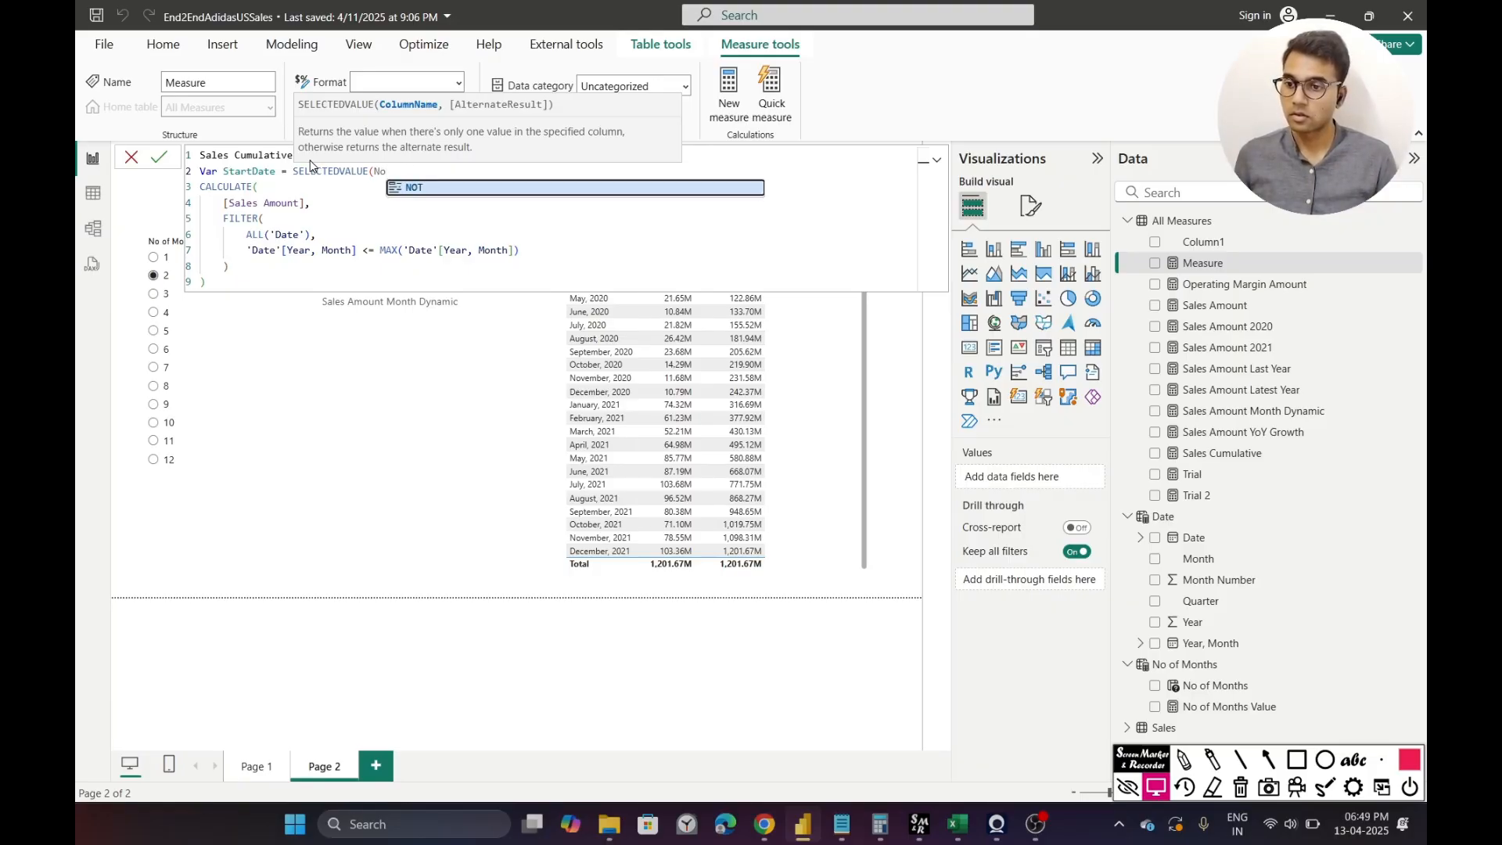
{"action": "key", "text": "BackSpace"}
{"action": "key", "text": "BackSpace"}
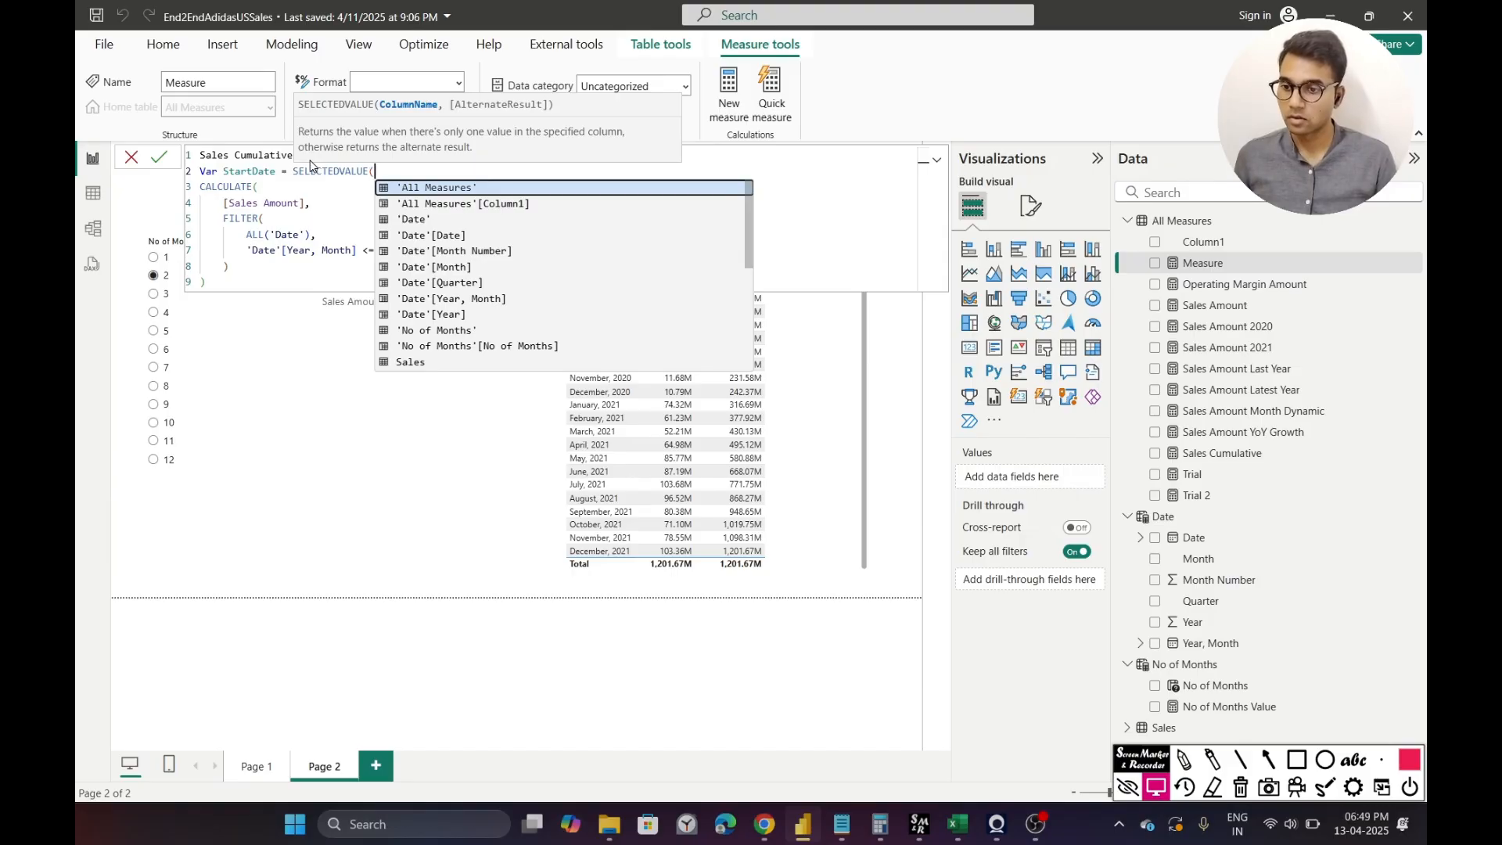
{"action": "key", "text": "Down"}
{"action": "key", "text": "Down"}
{"action": "key", "text": "Down"}
{"action": "key", "text": "Down"}
{"action": "key", "text": "Down"}
{"action": "key", "text": "Down"}
{"action": "key", "text": "Down"}
{"action": "key", "text": "Down"}
{"action": "key", "text": "Down"}
{"action": "key", "text": "Down"}
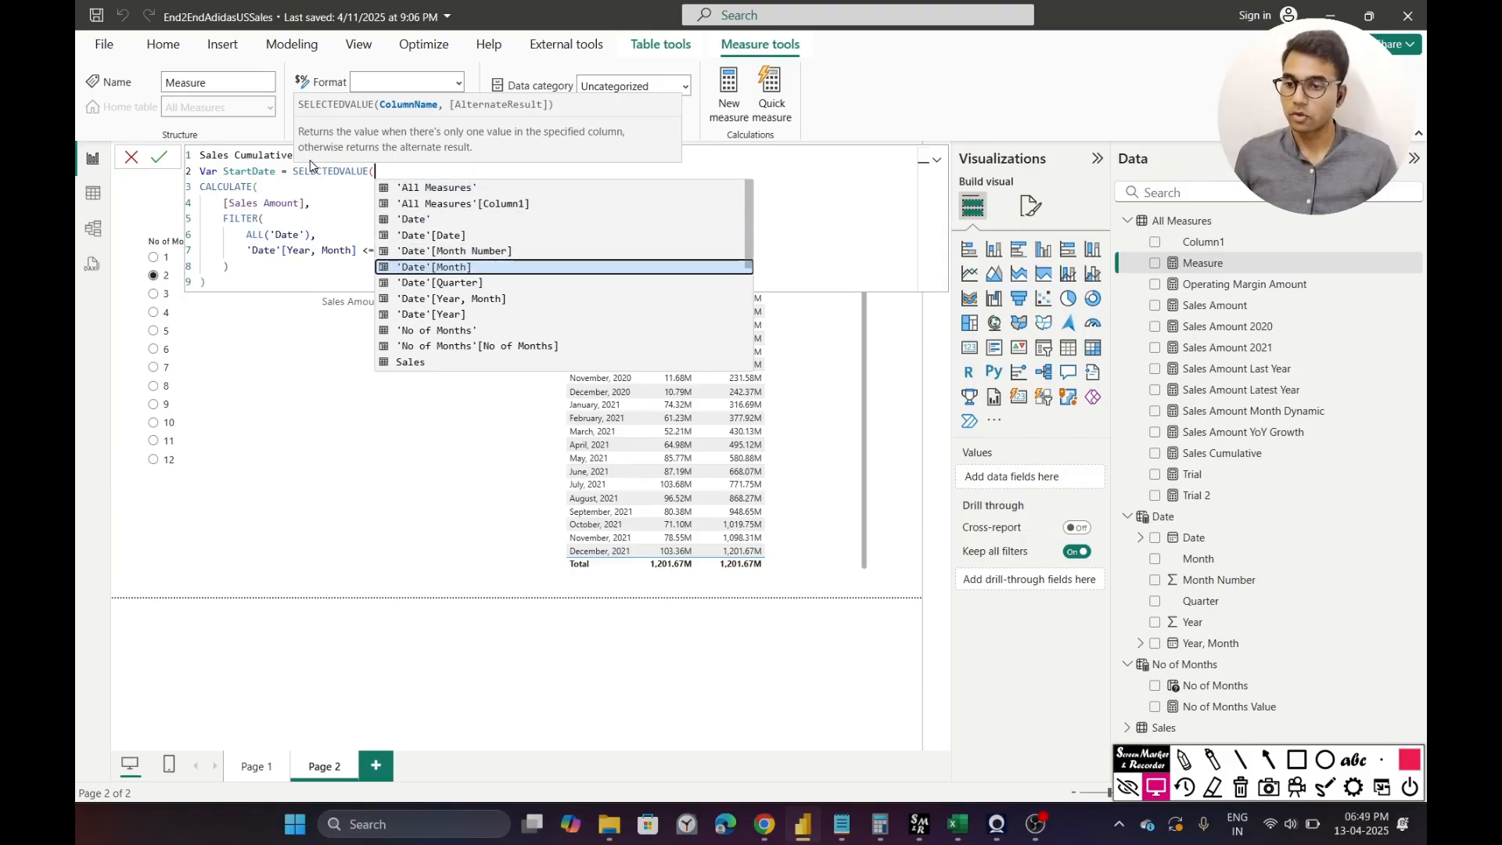
{"action": "key", "text": "Tab"}
{"action": "type", "text": ")"}
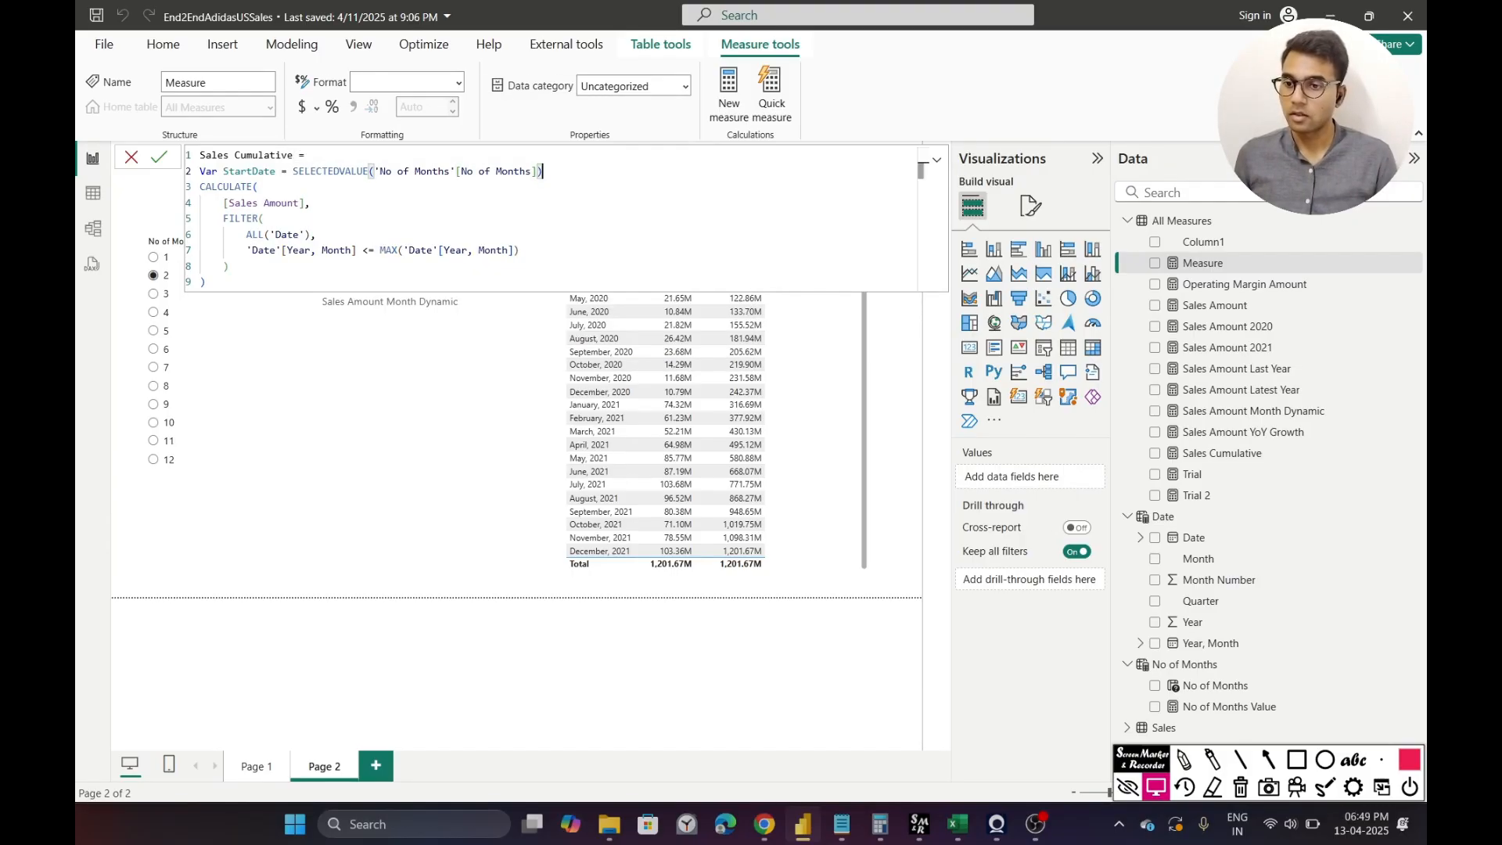
{"action": "key", "text": "Return"}
{"action": "type", "text": "R"}
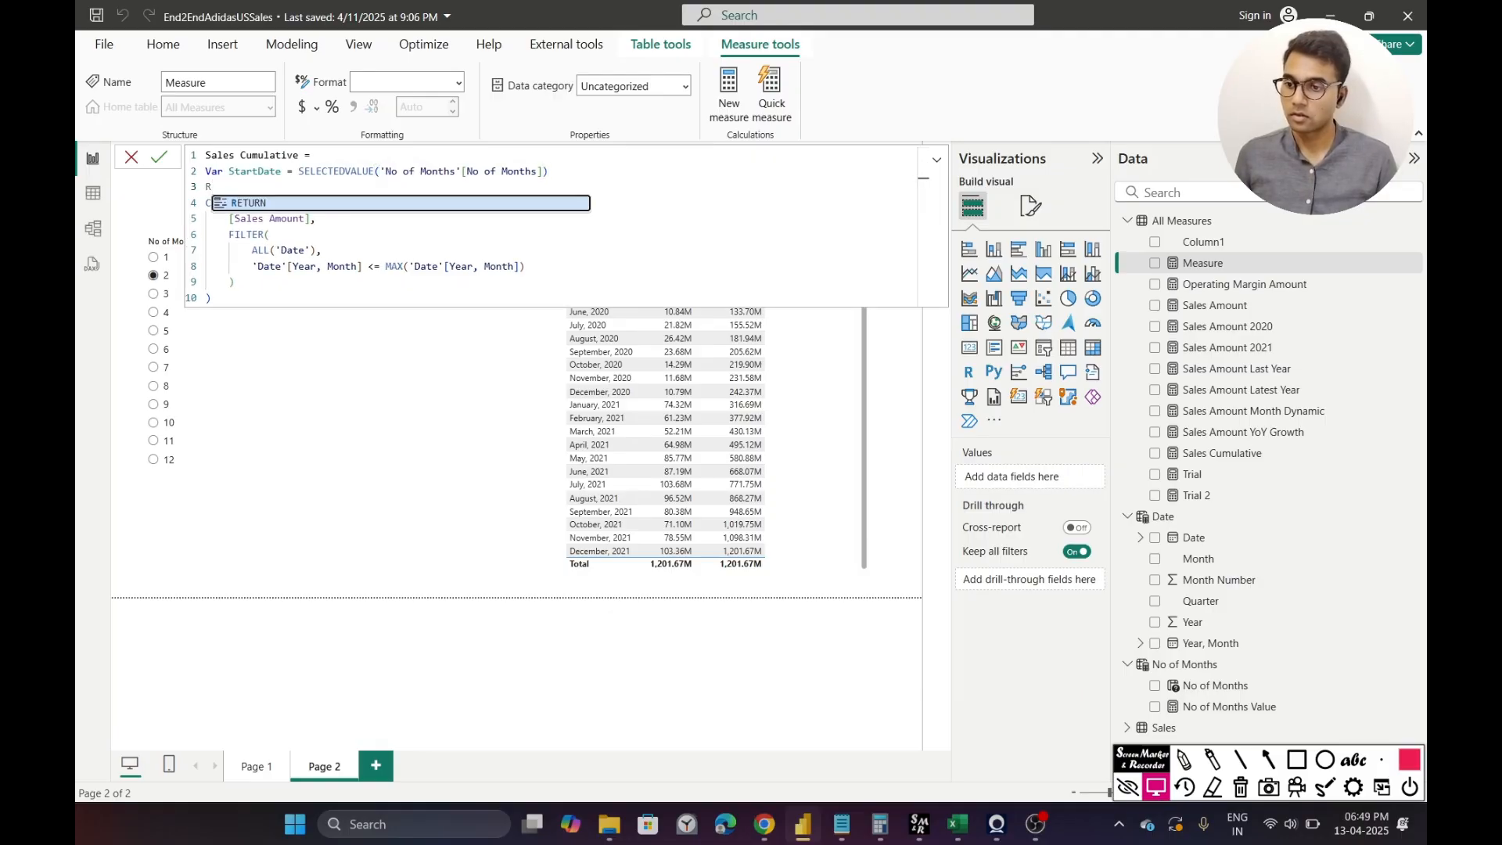
{"action": "key", "text": "Tab"}
{"action": "key", "text": "BackSpace"}
{"action": "key", "text": "BackSpace"}
{"action": "key", "text": "BackSpace"}
{"action": "key", "text": "BackSpace"}
{"action": "key", "text": "BackSpace"}
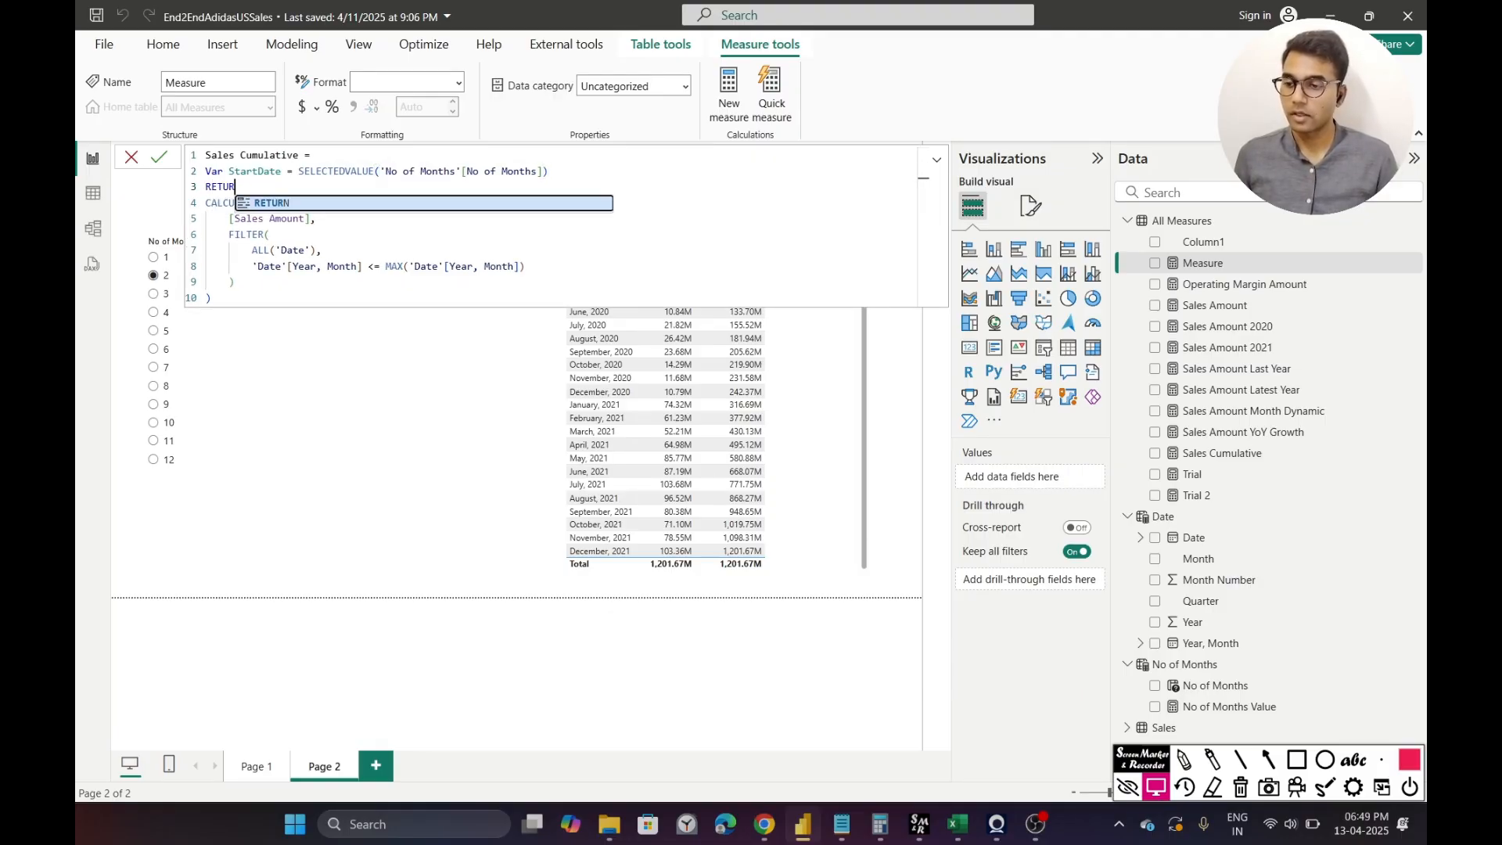
{"action": "key", "text": "BackSpace"}
- Assign the CALCULATE expression to a variable declared as "Var Sales Amount ="
{"action": "key", "text": "Down"}
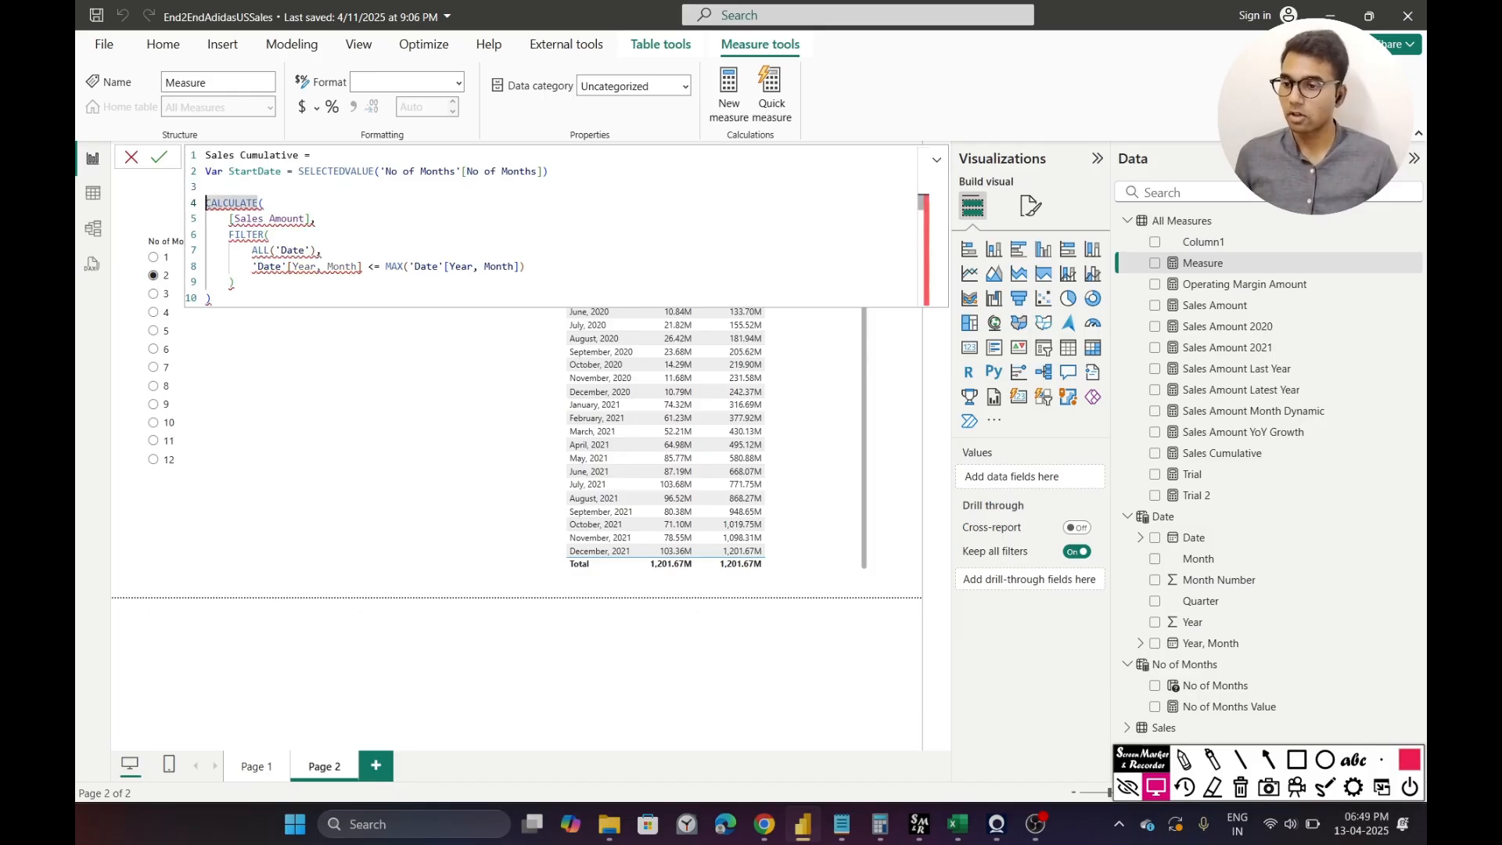
{"action": "type", "text": "Var S"}
{"action": "type", "text": "akes "}
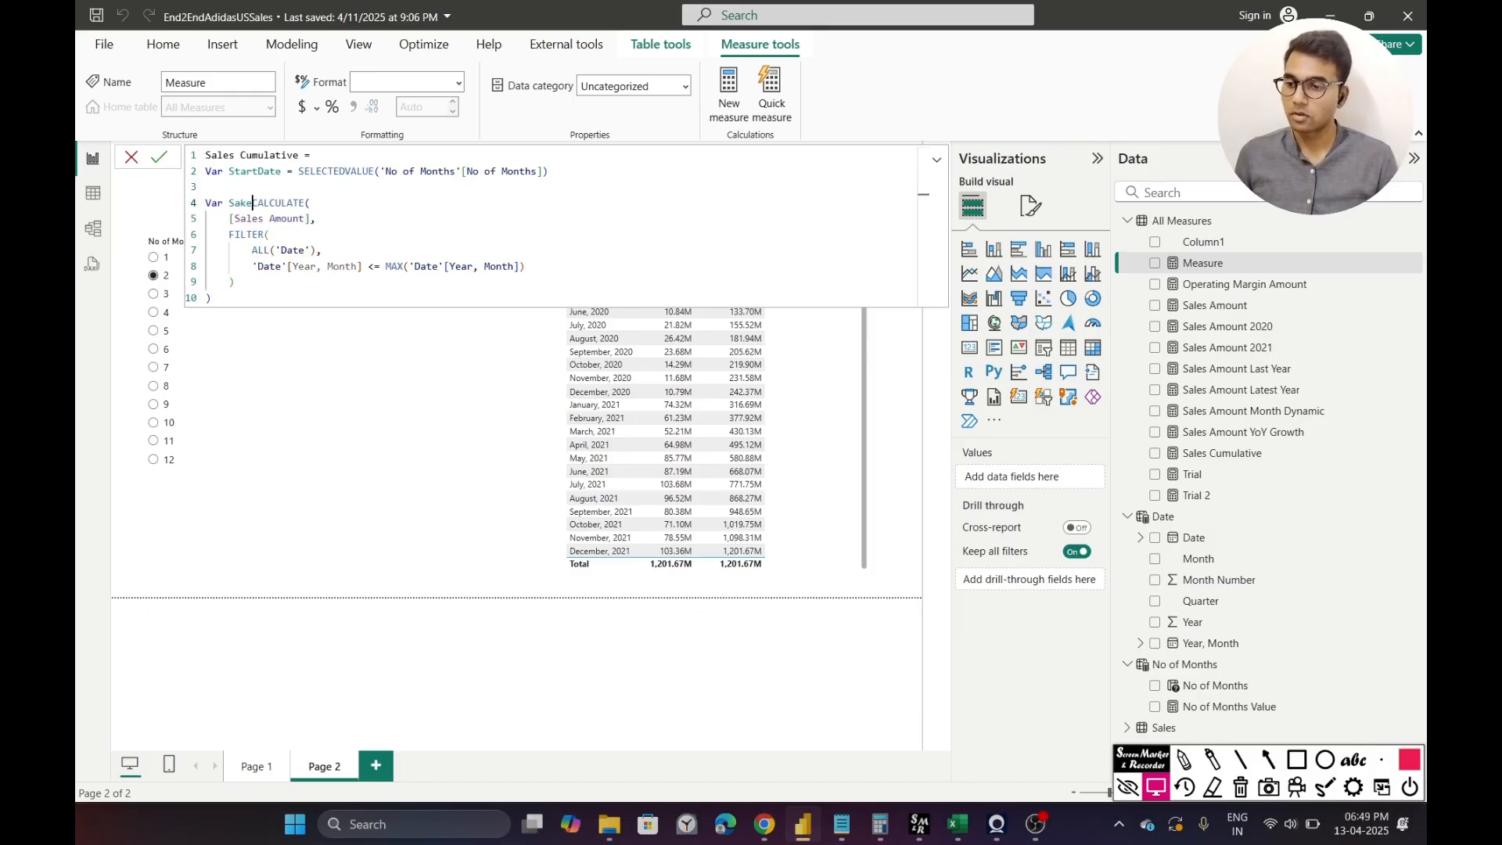
{"action": "type", "text": "Amount ="}
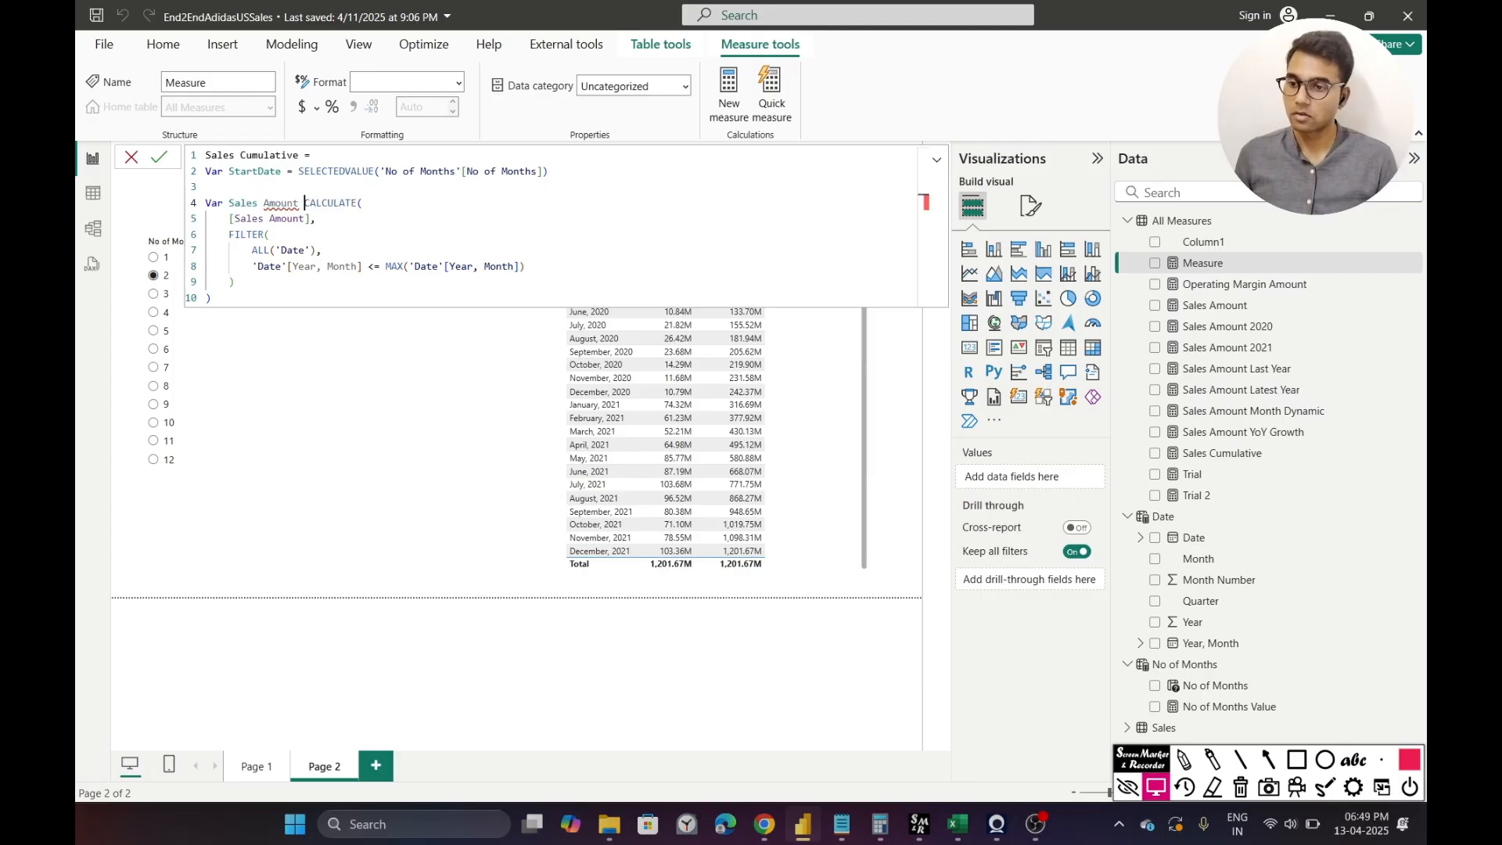
- Add a RETURN line after the closing parenthesis of the CALCULATE expression, followed by a new line
{"action": "key", "text": "Down"}
{"action": "key", "text": "Down"}
{"action": "key", "text": "Down"}
{"action": "key", "text": "Down"}
{"action": "key", "text": "Down"}
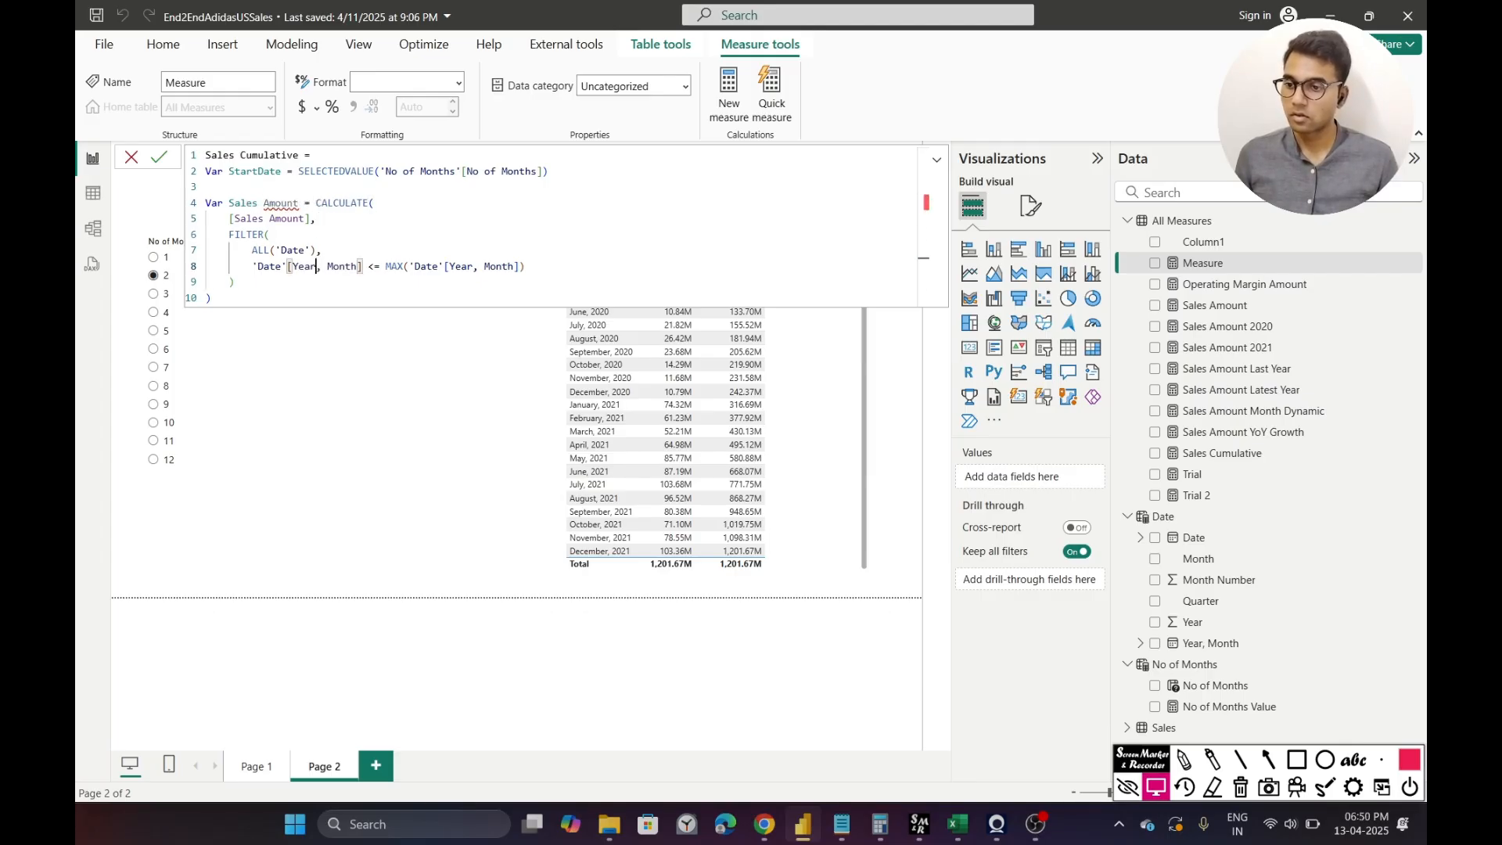
{"action": "key", "text": "shift+Return"}
{"action": "type", "text": "RETURN"}
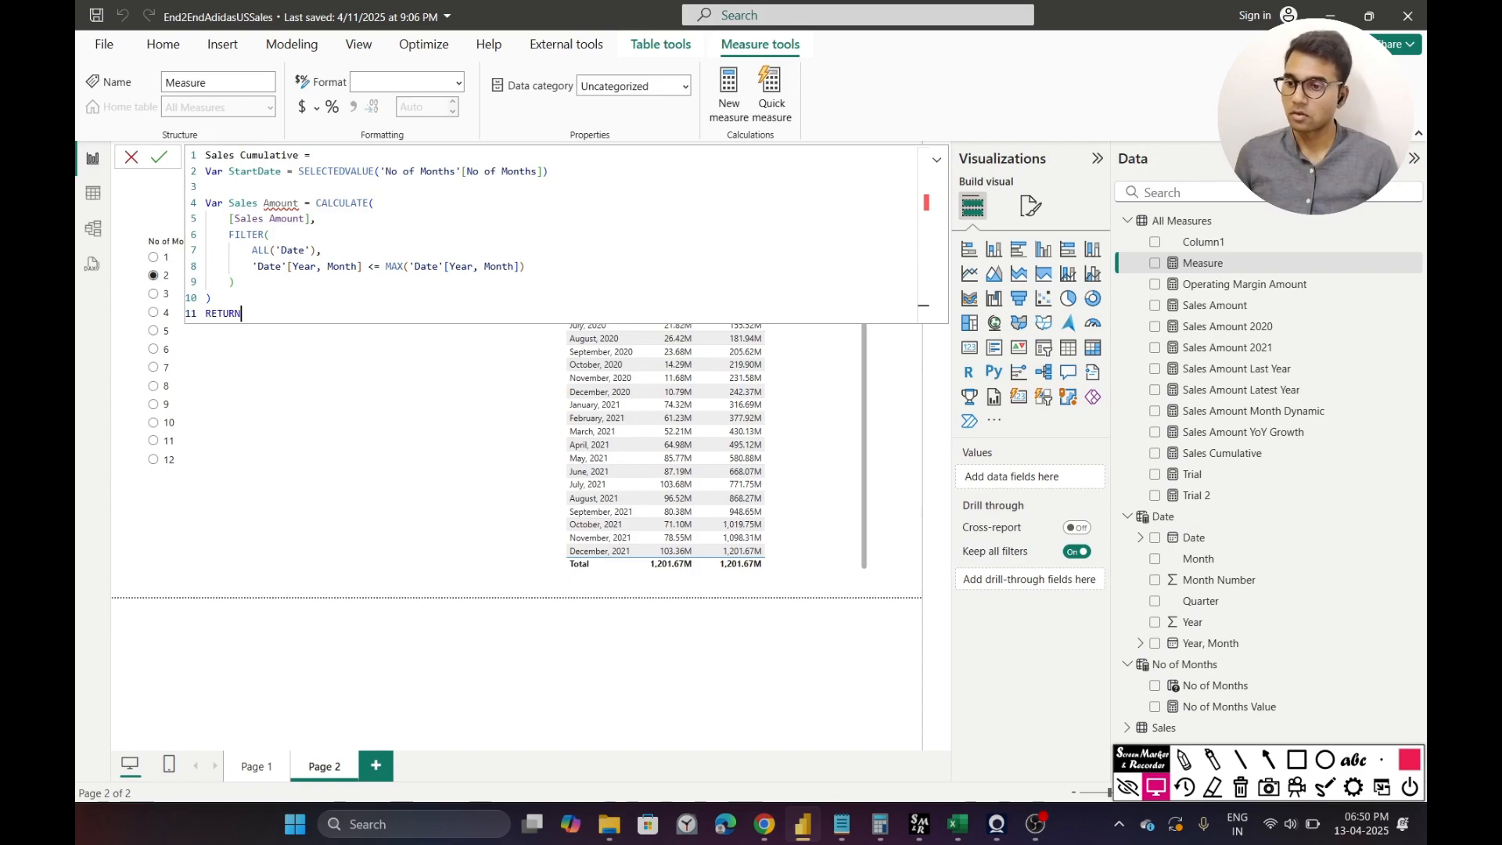
{"action": "key", "text": "shift+Return"}
- Remove the space from the Sales Amount variable name so that it reads SalesAmount
{"action": "key", "text": "Up"}
{"action": "key", "text": "Up"}
{"action": "key", "text": "Up"}
{"action": "key", "text": "Up"}
{"action": "key", "text": "Up"}
{"action": "key", "text": "Up"}
{"action": "key", "text": "Up"}
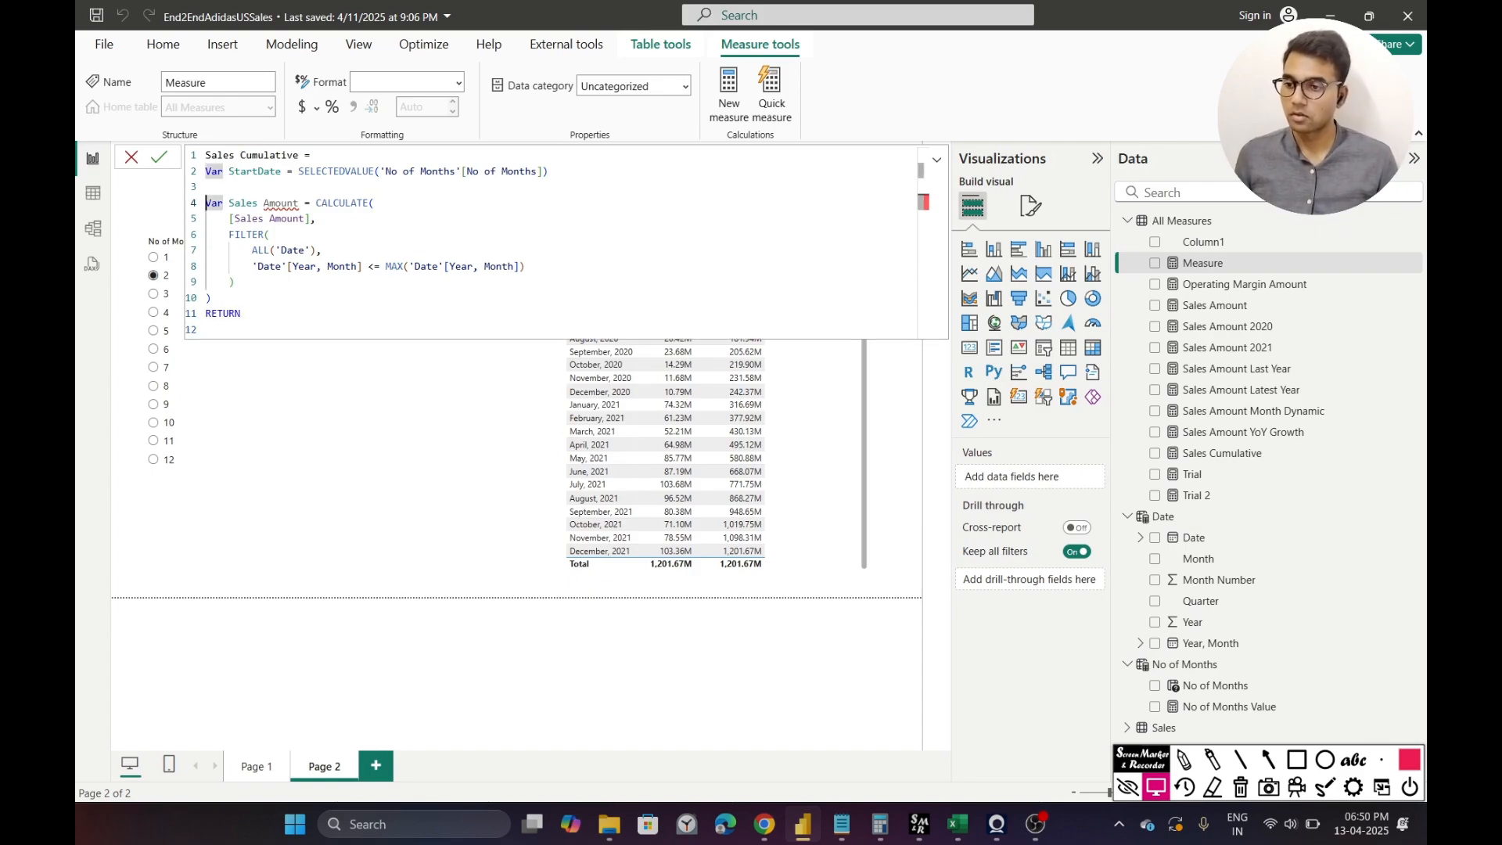
{"action": "left_click", "coordinate": [241, 203]}
{"action": "key", "text": "BackSpace"}
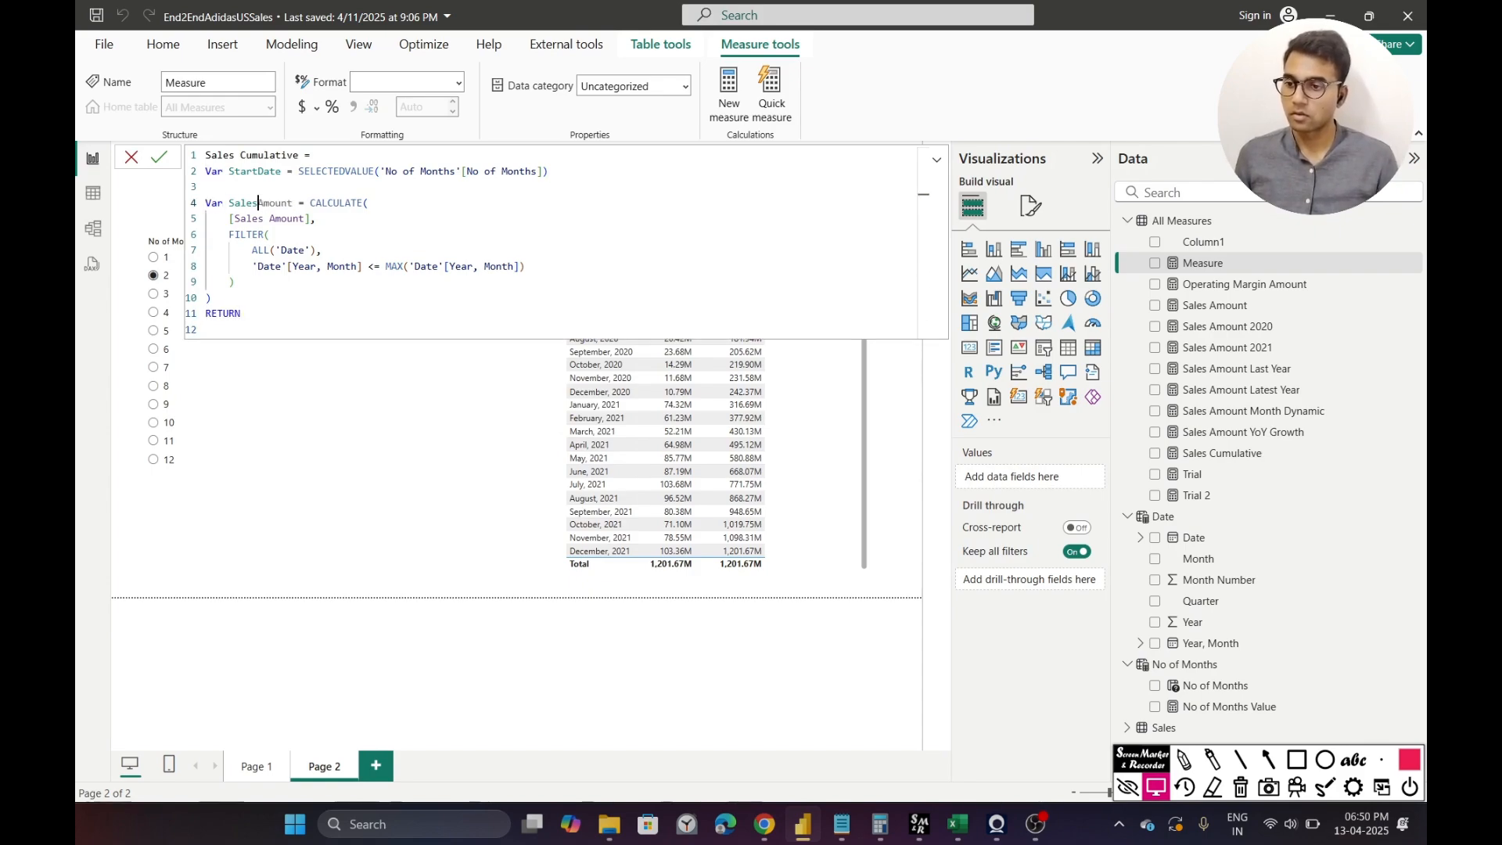
- Return the StartDate variable on the line below RETURN and try to commit the measure
{"action": "key", "text": "Down"}
{"action": "key", "text": "Down"}
{"action": "key", "text": "Down"}
{"action": "key", "text": "Down"}
{"action": "key", "text": "Down"}
{"action": "key", "text": "Down"}
{"action": "key", "text": "Down"}
{"action": "key", "text": "Down"}
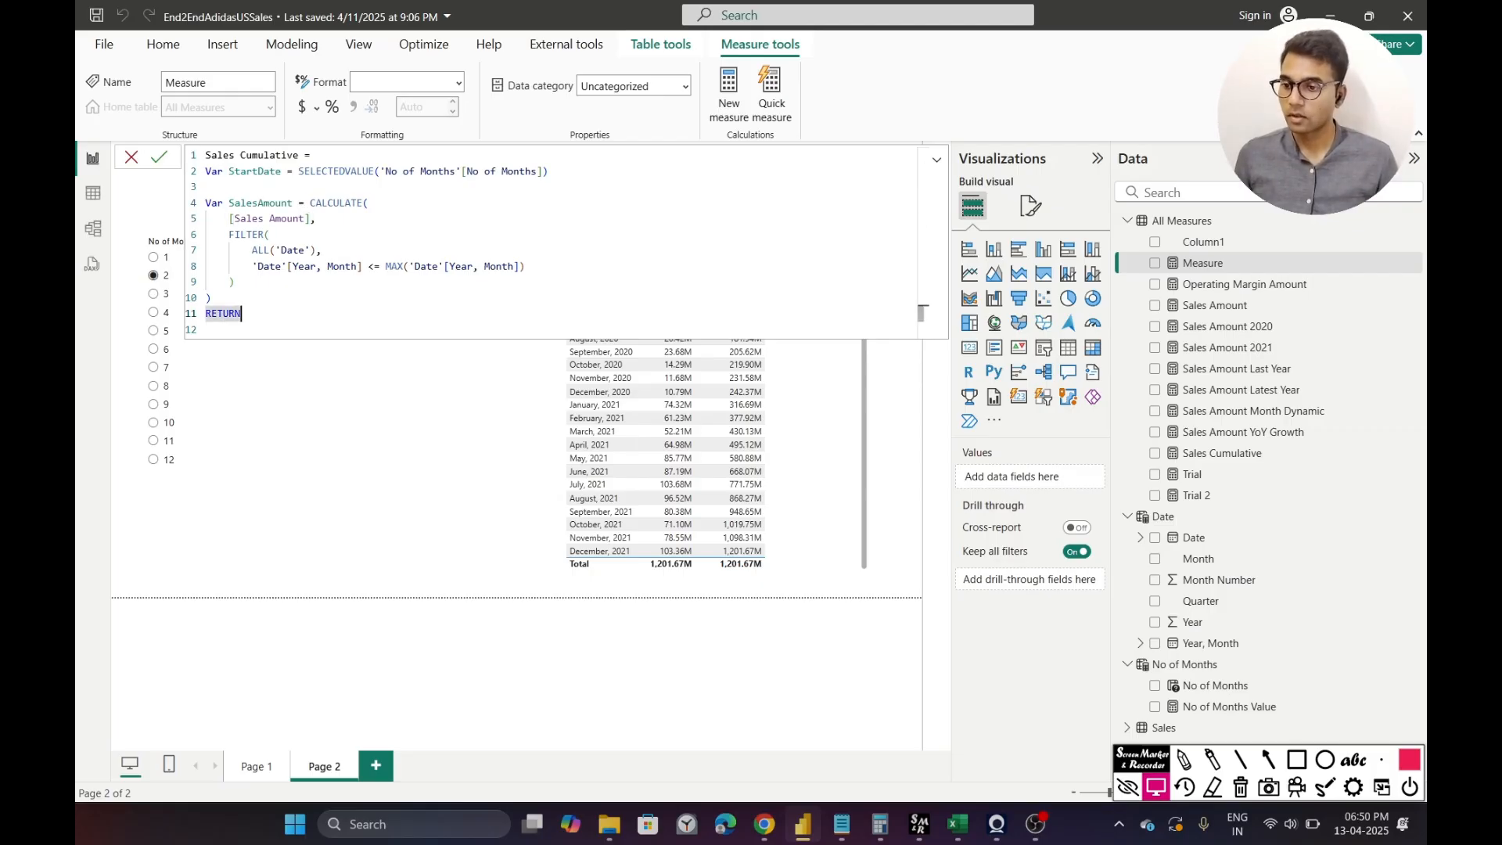
{"action": "type", "text": "Star"}
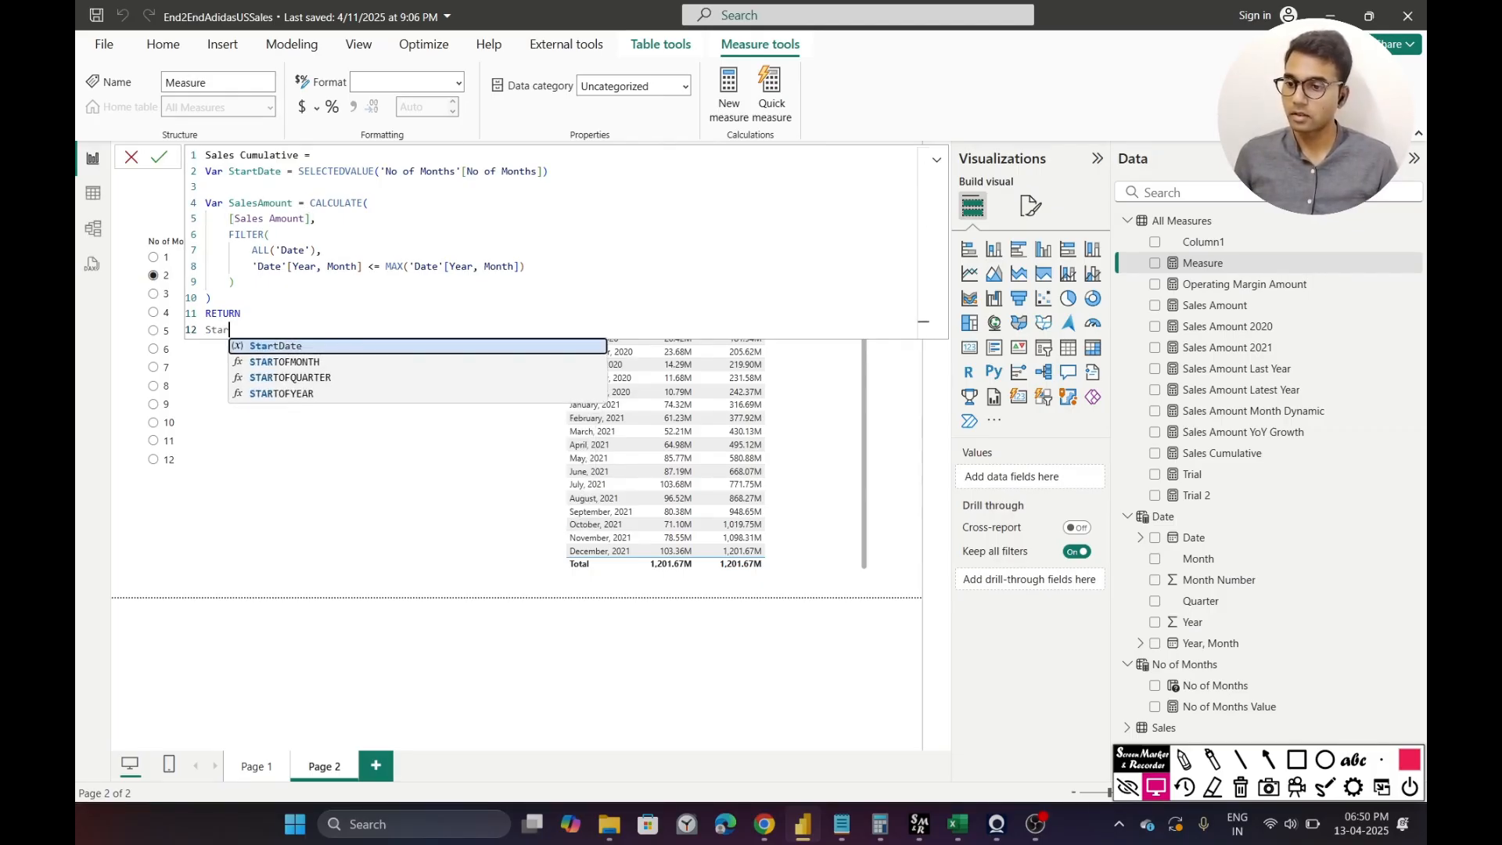
{"action": "key", "text": "Tab"}
{"action": "key", "text": "Return"}
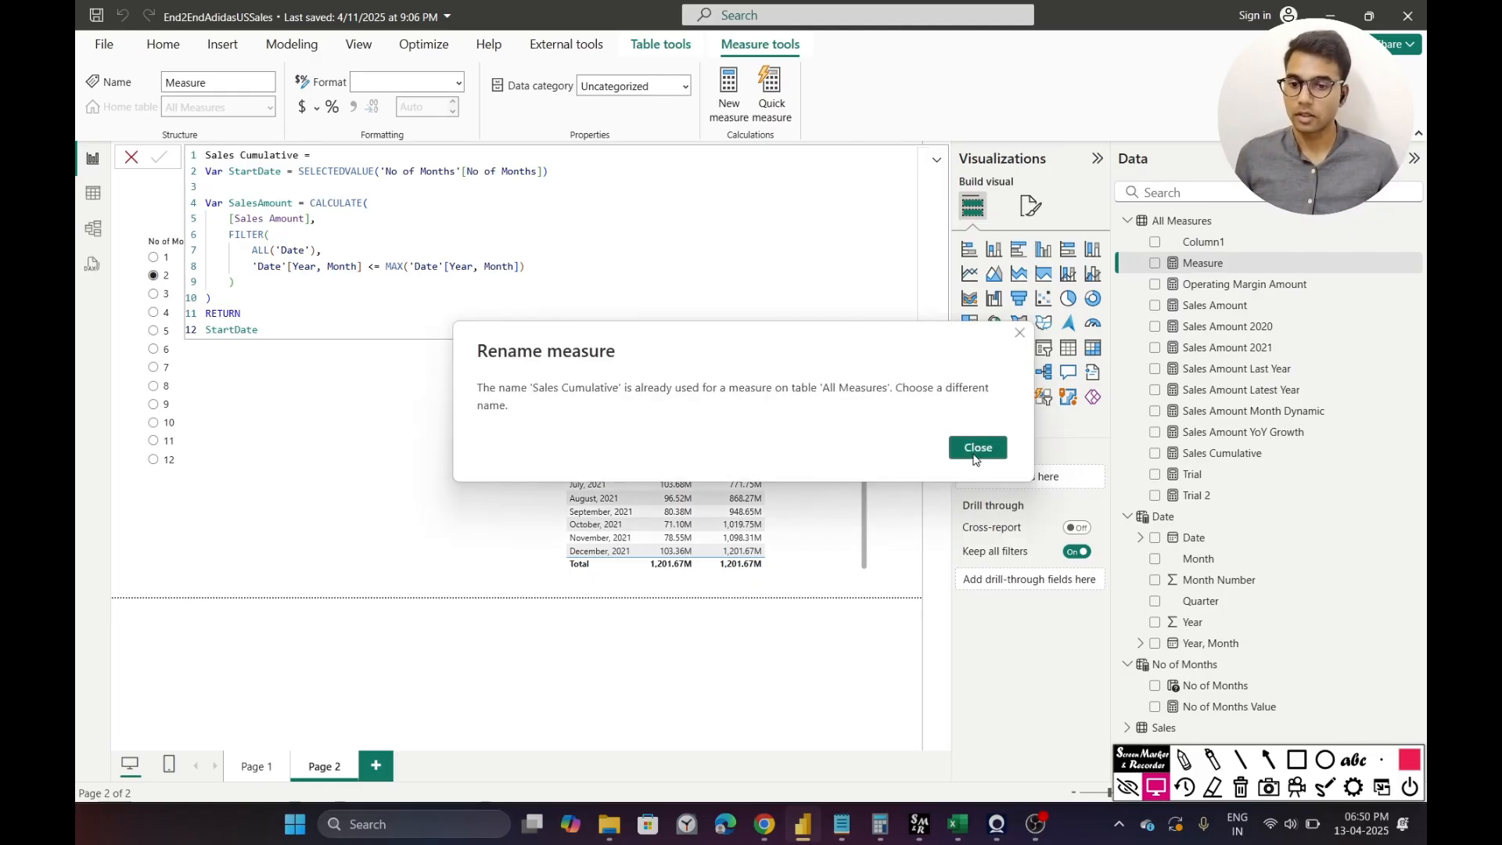
- Dismiss the rename message, change the measure name to Sales Cumulative Dynamic, and commit the formula
{"action": "left_click", "coordinate": [977, 448]}
{"action": "double_click", "coordinate": [298, 156]}
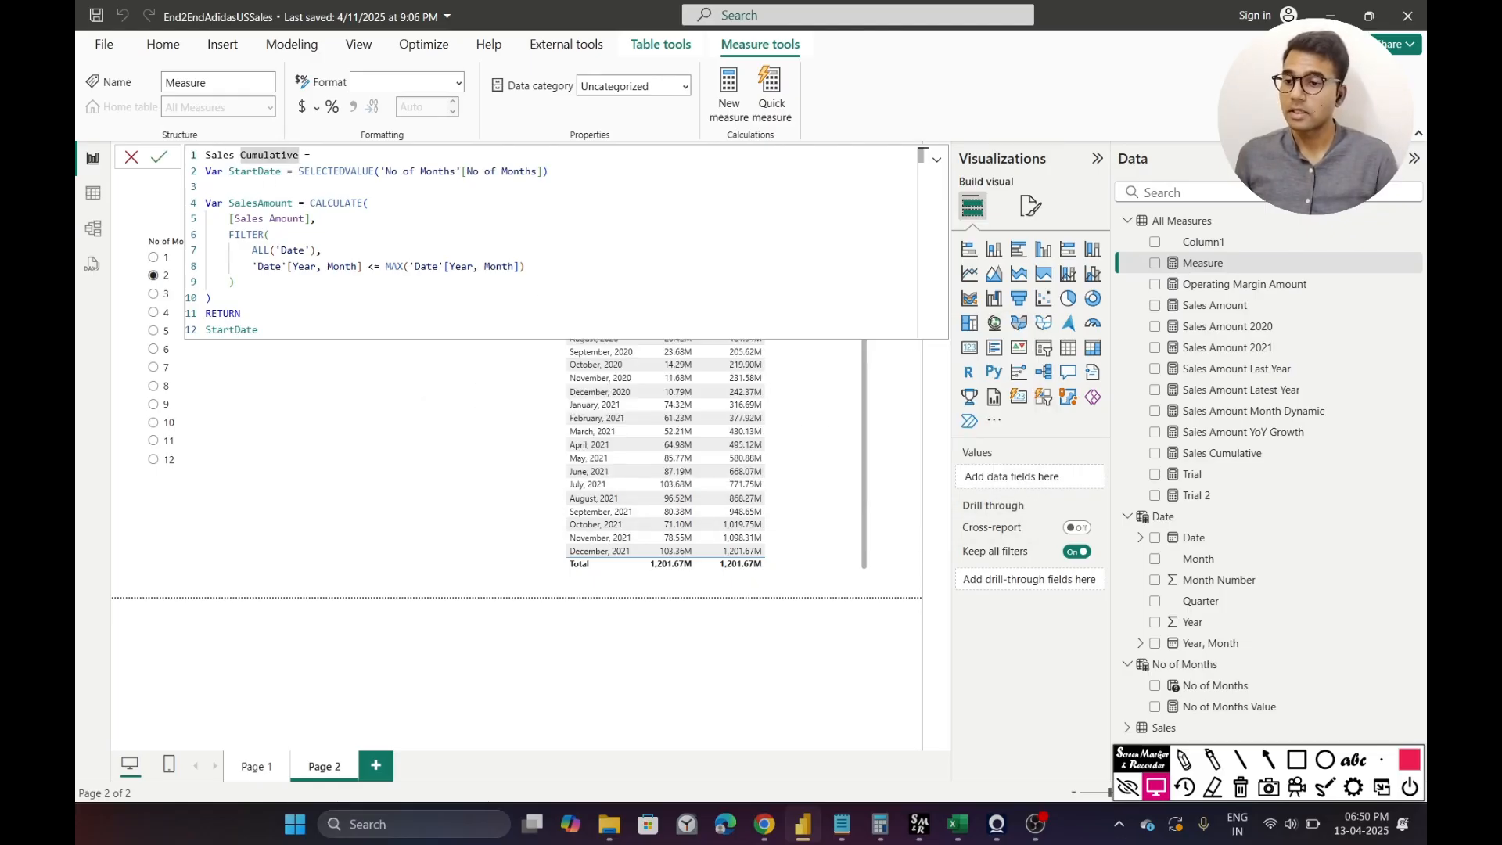
{"action": "key", "text": "Right"}
{"action": "type", "text": "D"}
{"action": "key", "text": "BackSpace"}
{"action": "key", "text": "BackSpace"}
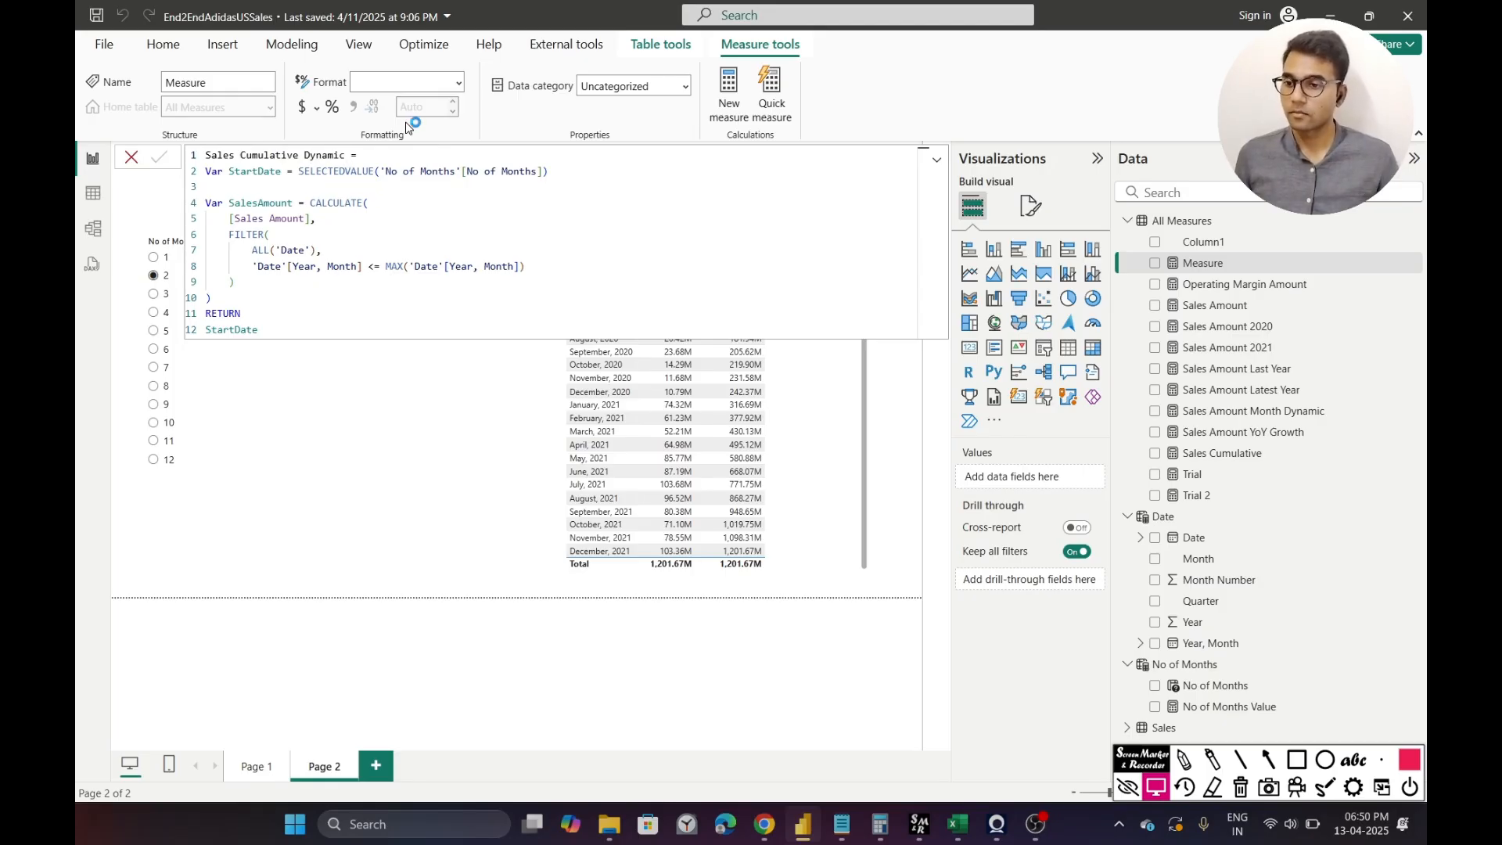
{"action": "key", "text": "Return"}
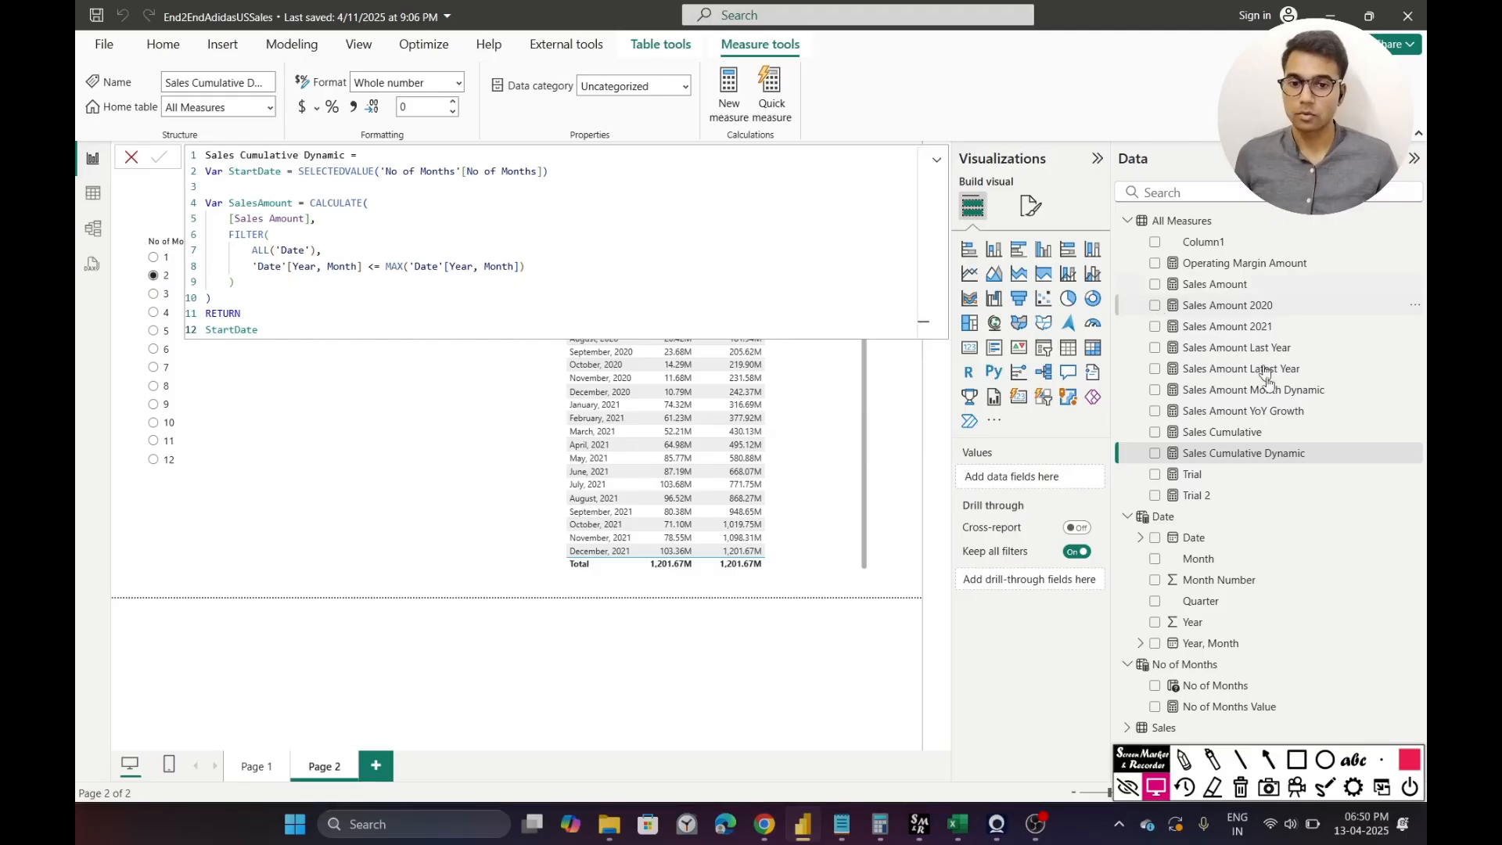
- Show Sales Cumulative Dynamic as a card visual, resize it and place it below the Sales Amount Month Dynamic card
{"action": "left_click_drag", "start_coordinate": [1244, 453], "coordinate": [403, 450]}
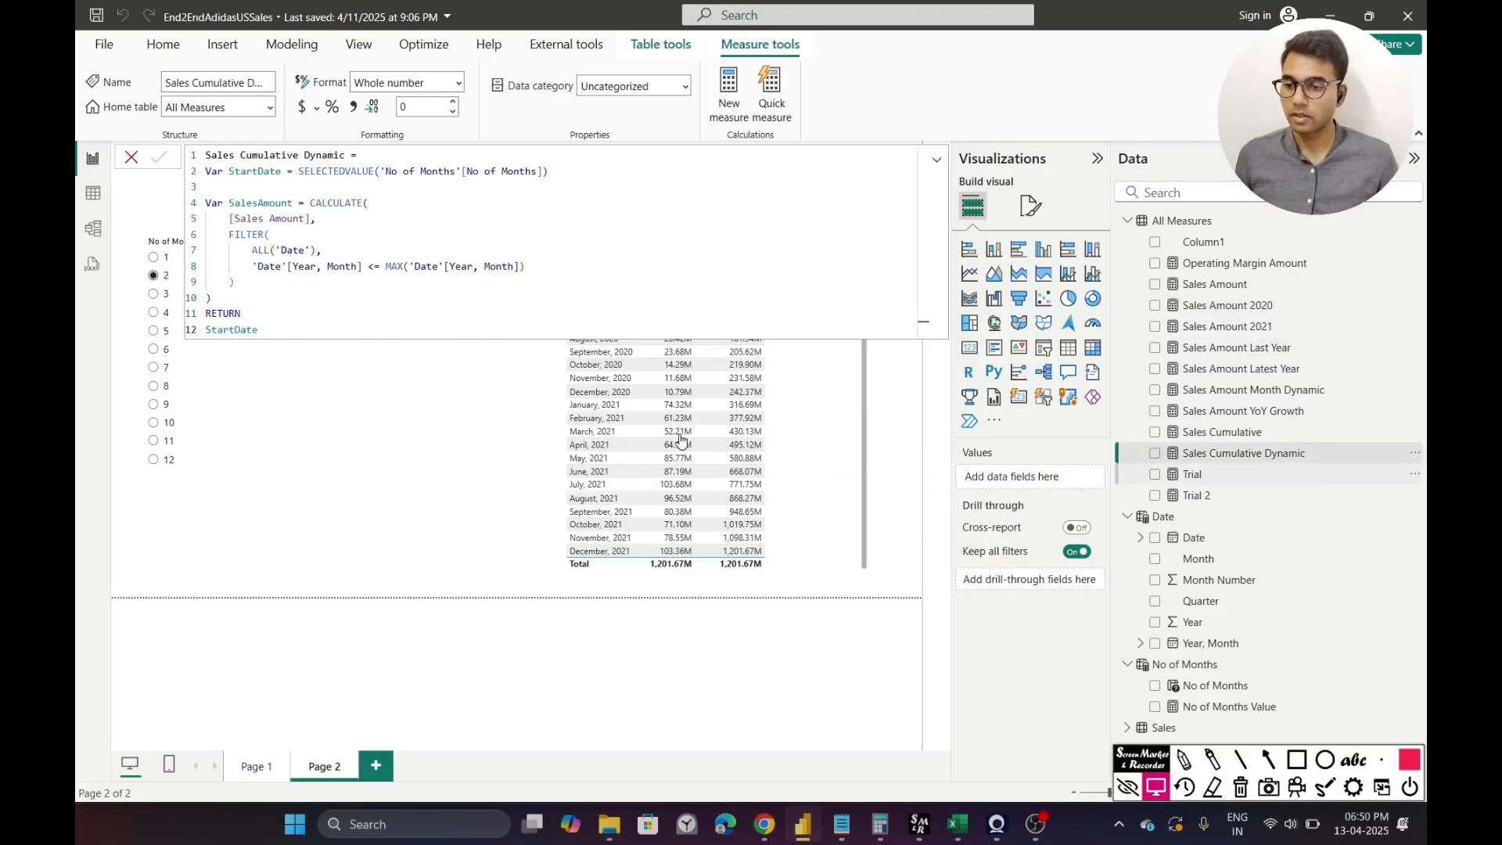
{"action": "left_click", "coordinate": [968, 348]}
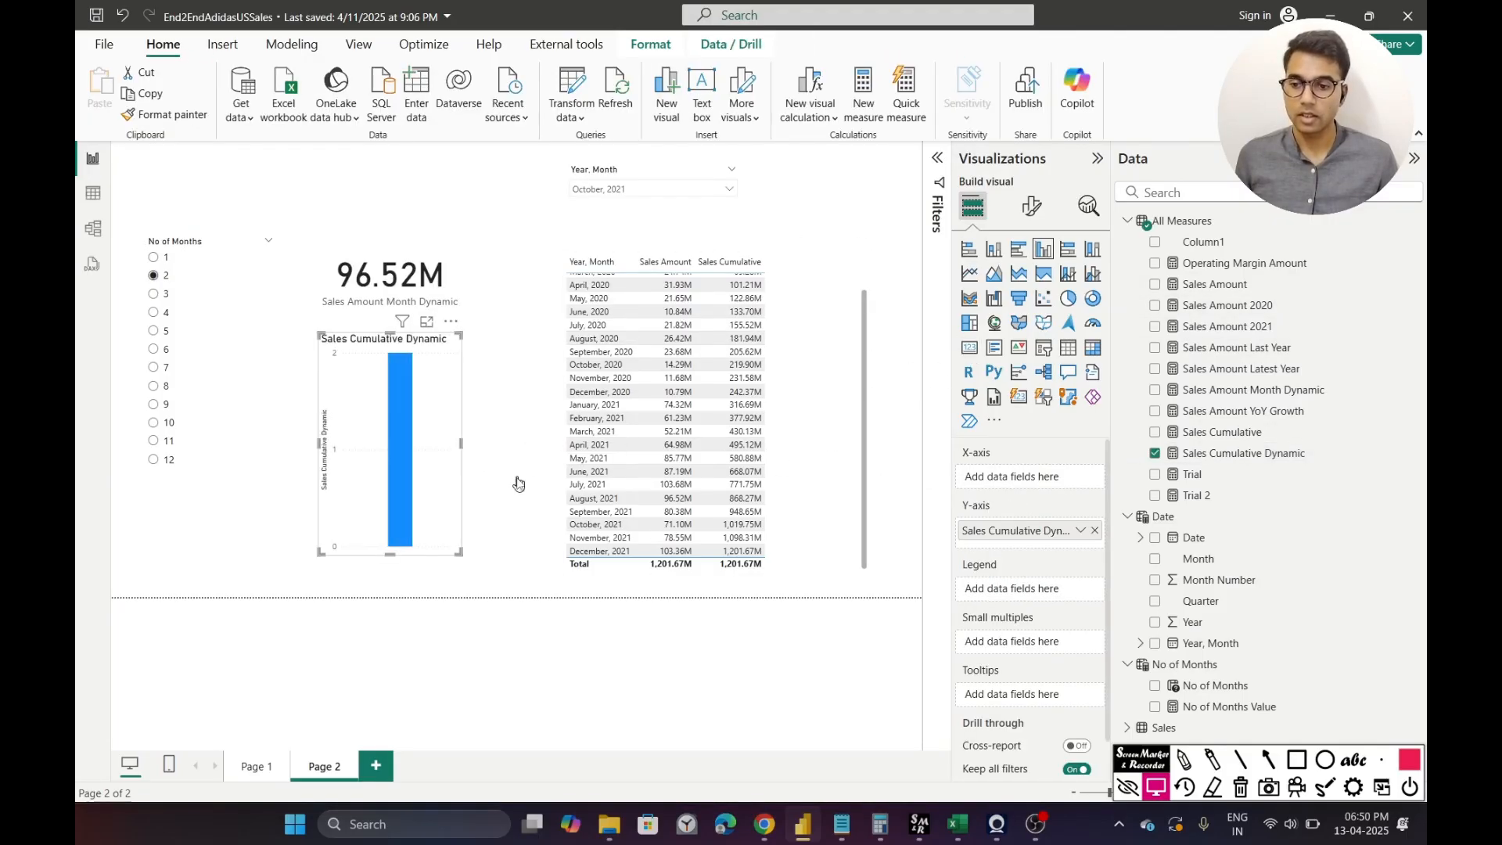
{"action": "left_click_drag", "start_coordinate": [460, 553], "coordinate": [517, 437]}
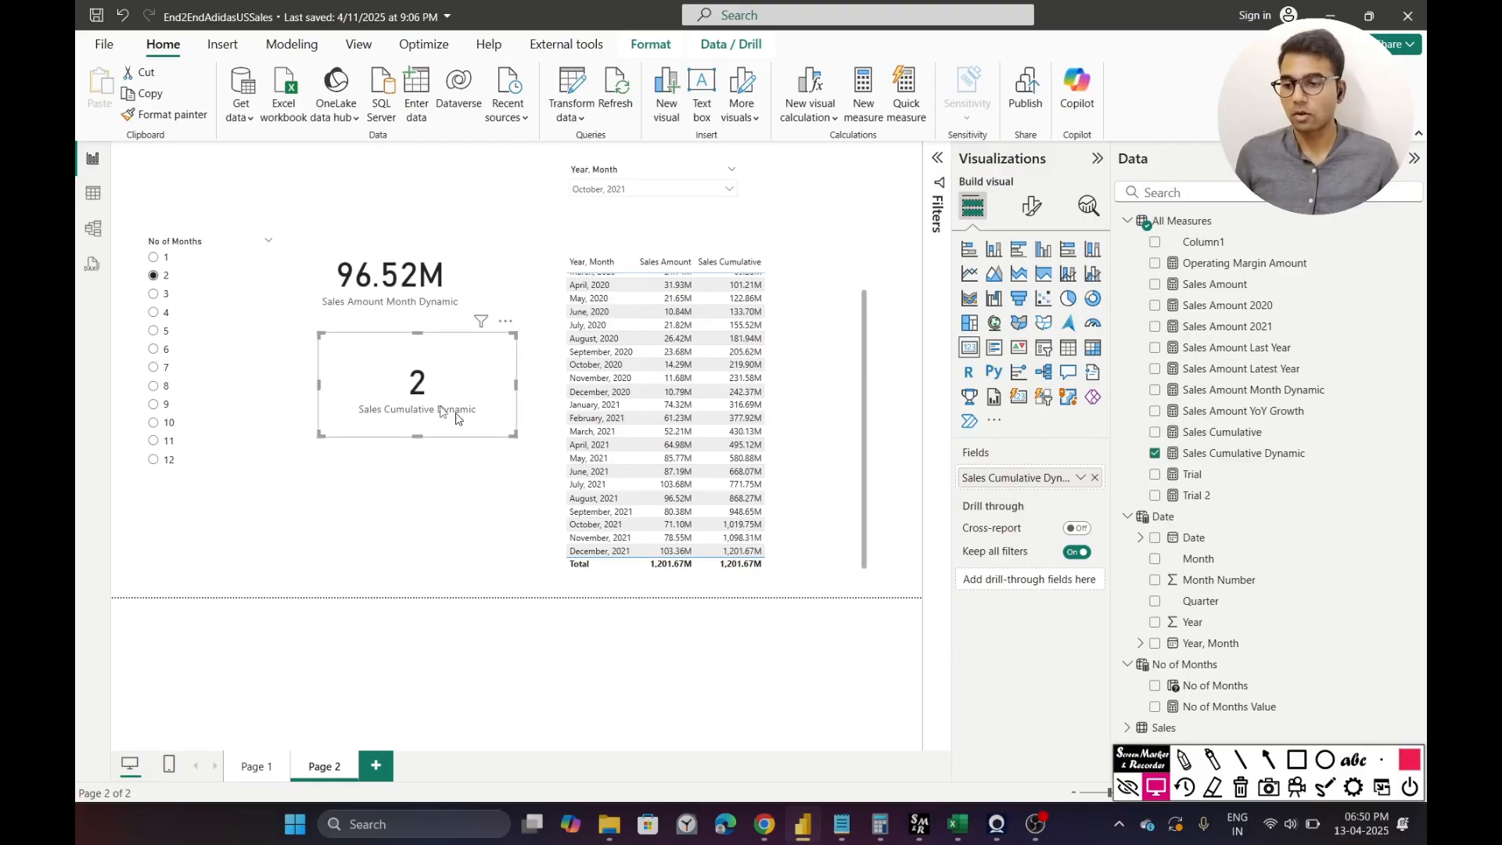
{"action": "left_click_drag", "start_coordinate": [406, 394], "coordinate": [386, 435]}
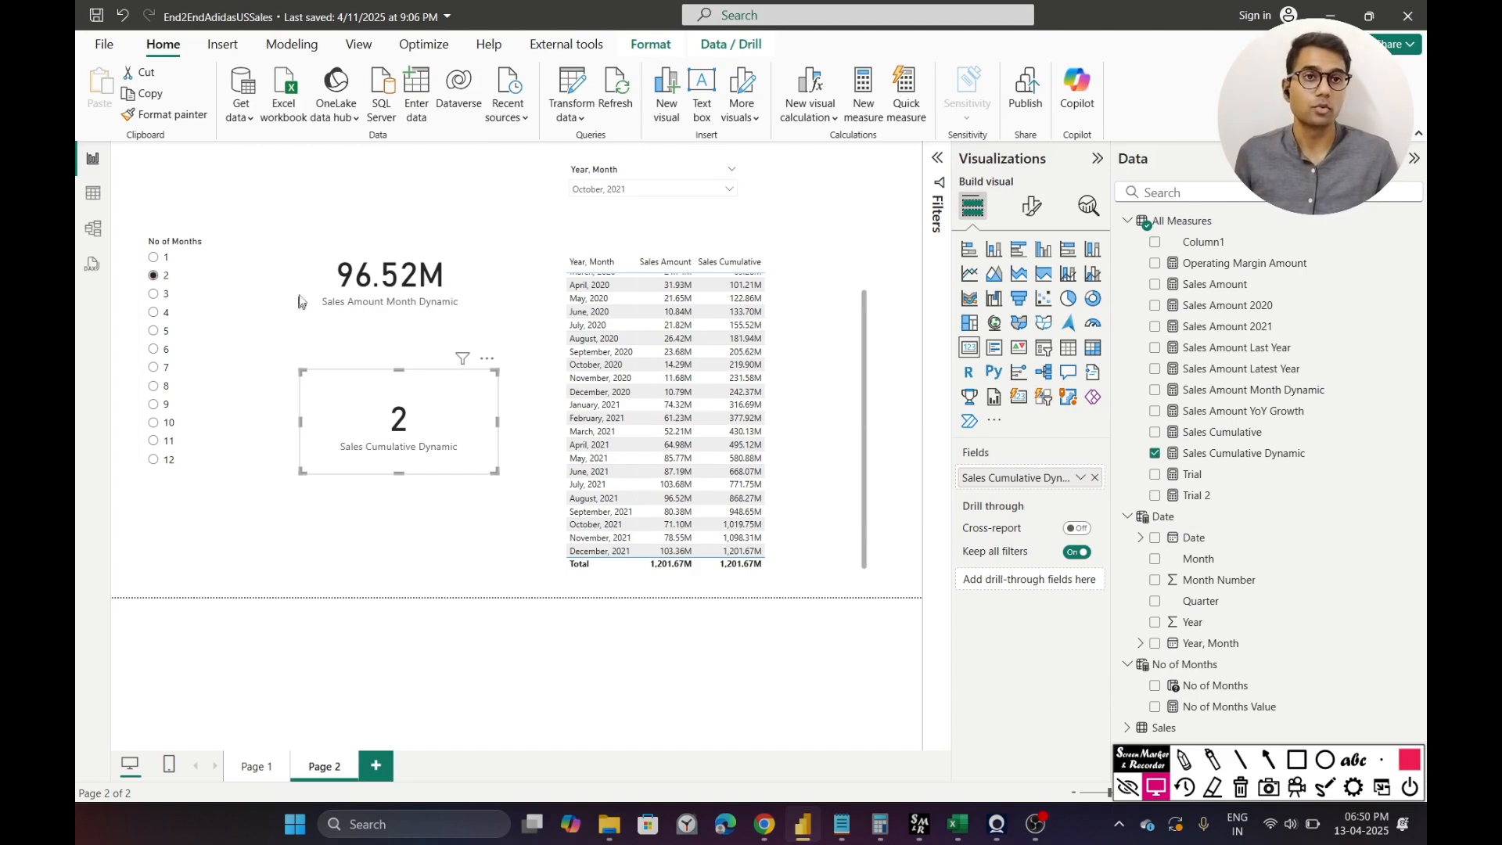
- Start a DATEADD in the StartDate variable with 'Date'[Year, Month] as dates and the negated selected No of Months as the number of intervals
{"action": "left_click", "coordinate": [1230, 461]}
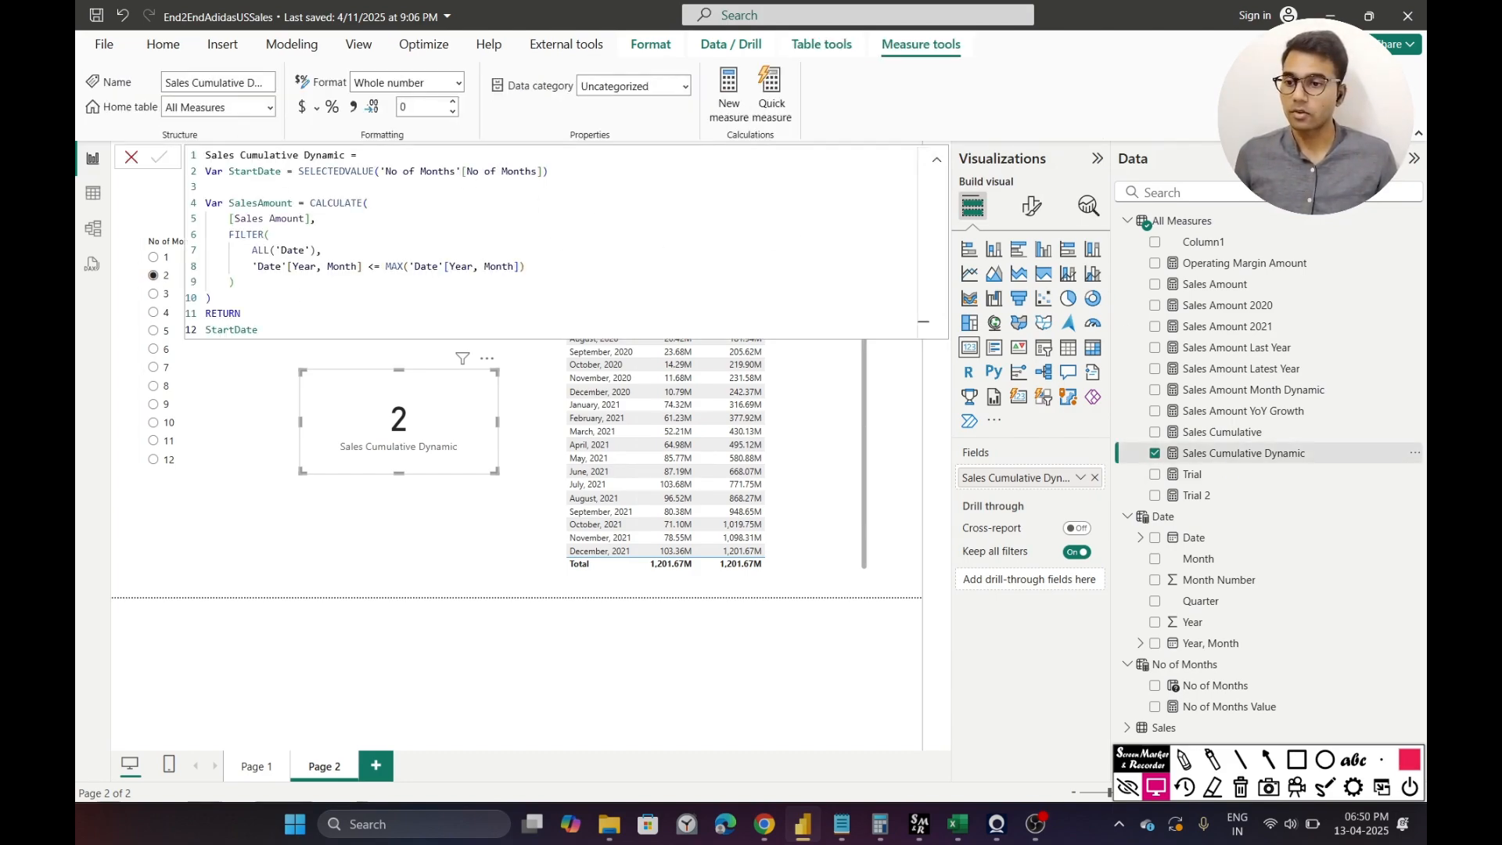
{"action": "type", "text": "DATEADD("}
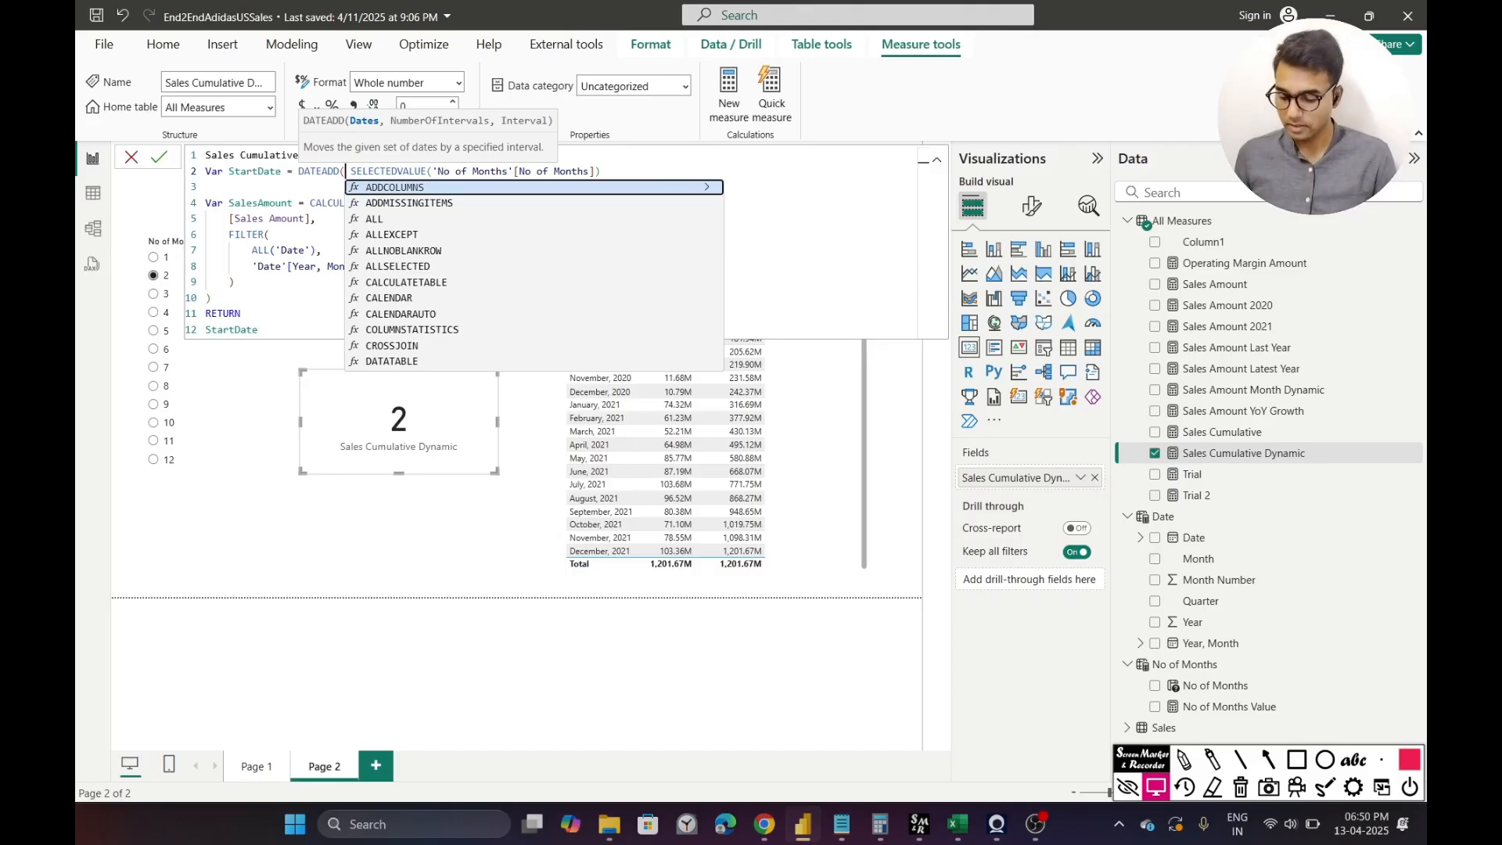
{"action": "type", "text": "Date"}
{"action": "key", "text": "Down"}
{"action": "key", "text": "Down"}
{"action": "key", "text": "Down"}
{"action": "key", "text": "Down"}
{"action": "key", "text": "Down"}
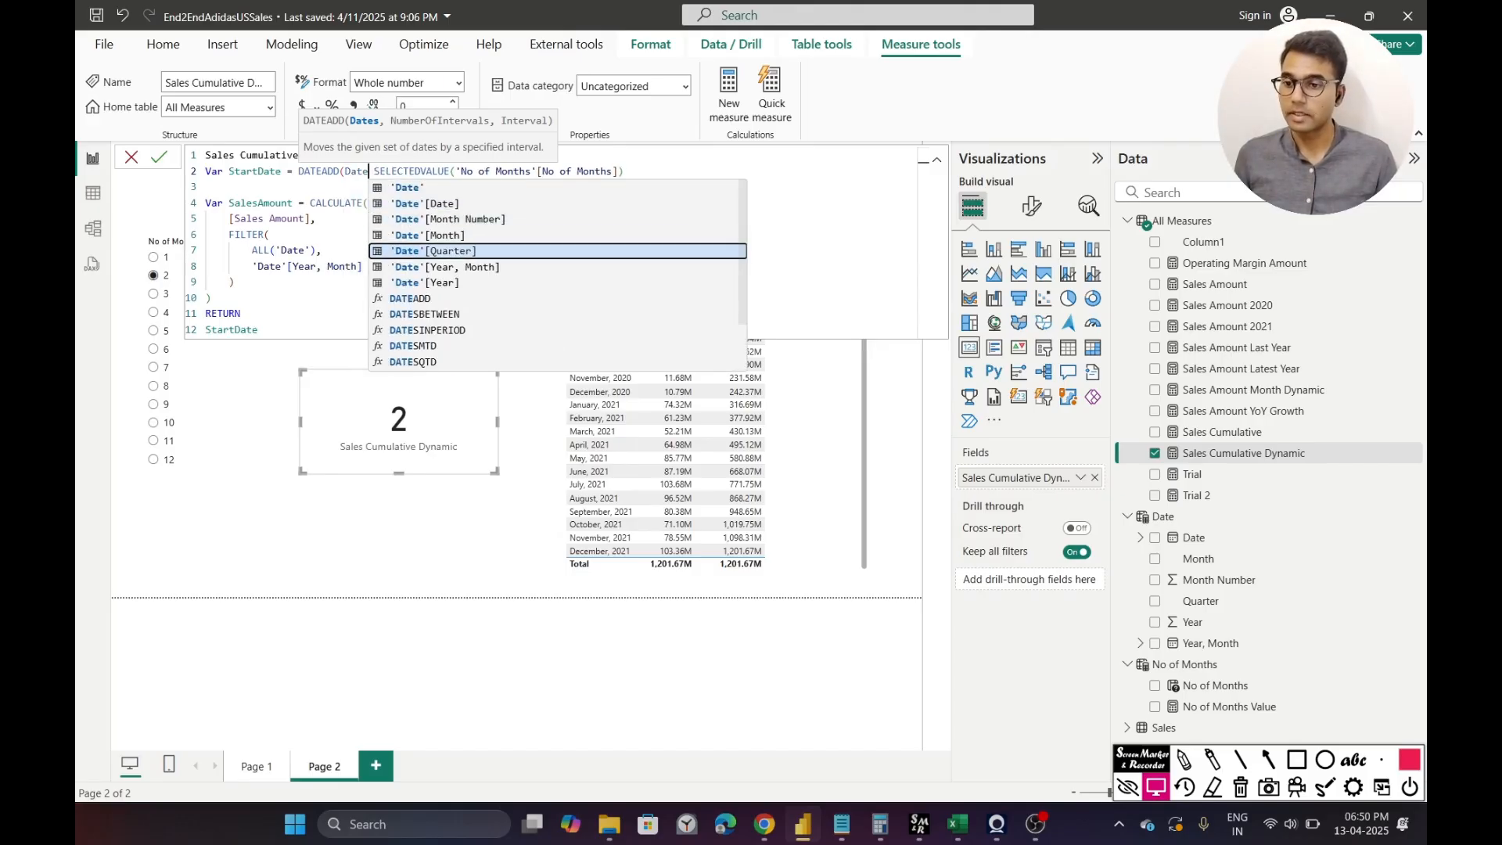
{"action": "key", "text": "Tab"}
{"action": "type", "text": ","}
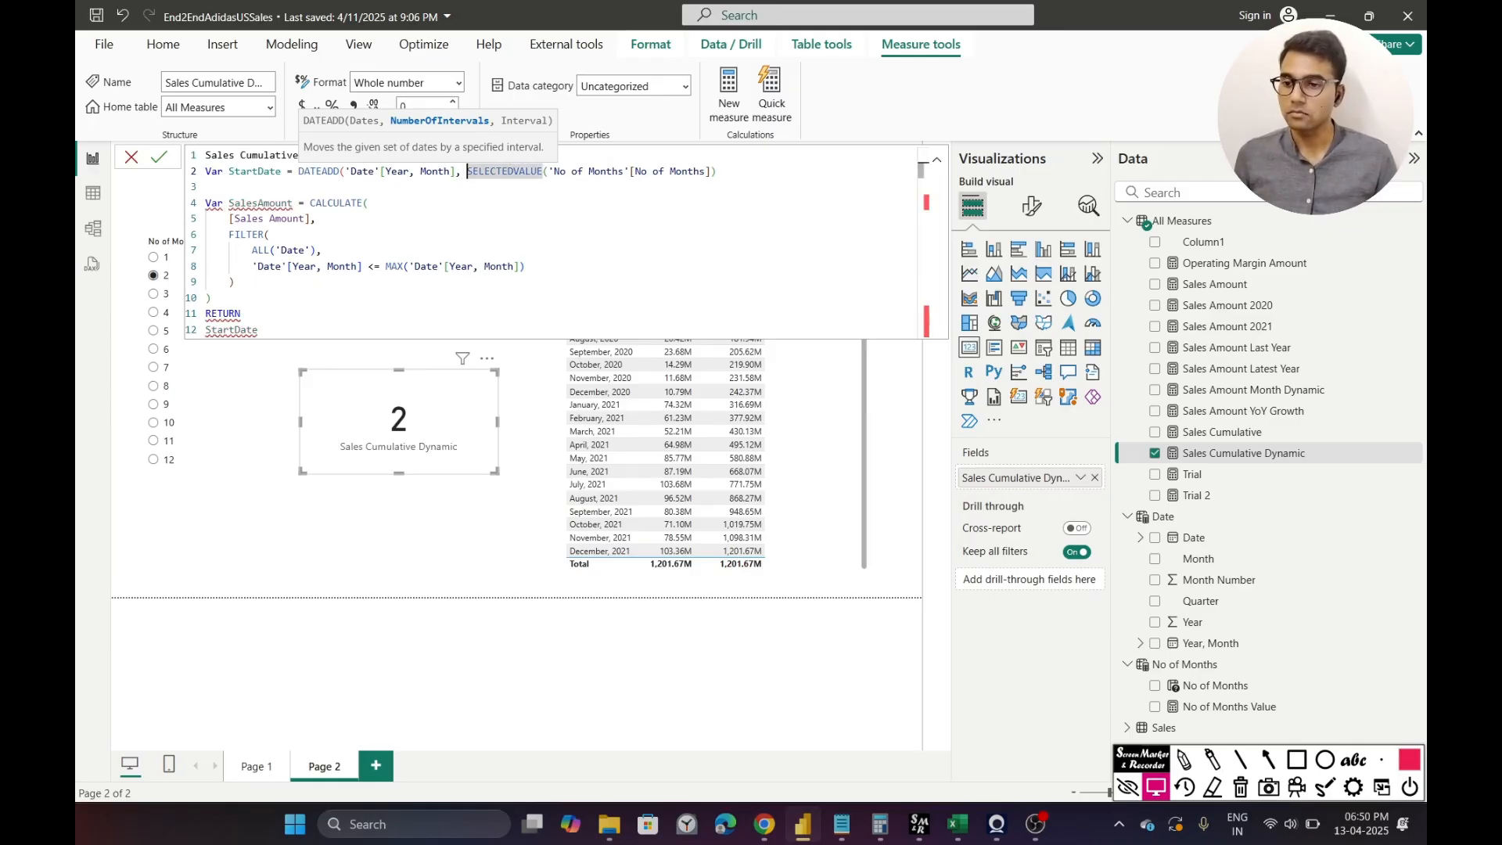
{"action": "type", "text": "-"}
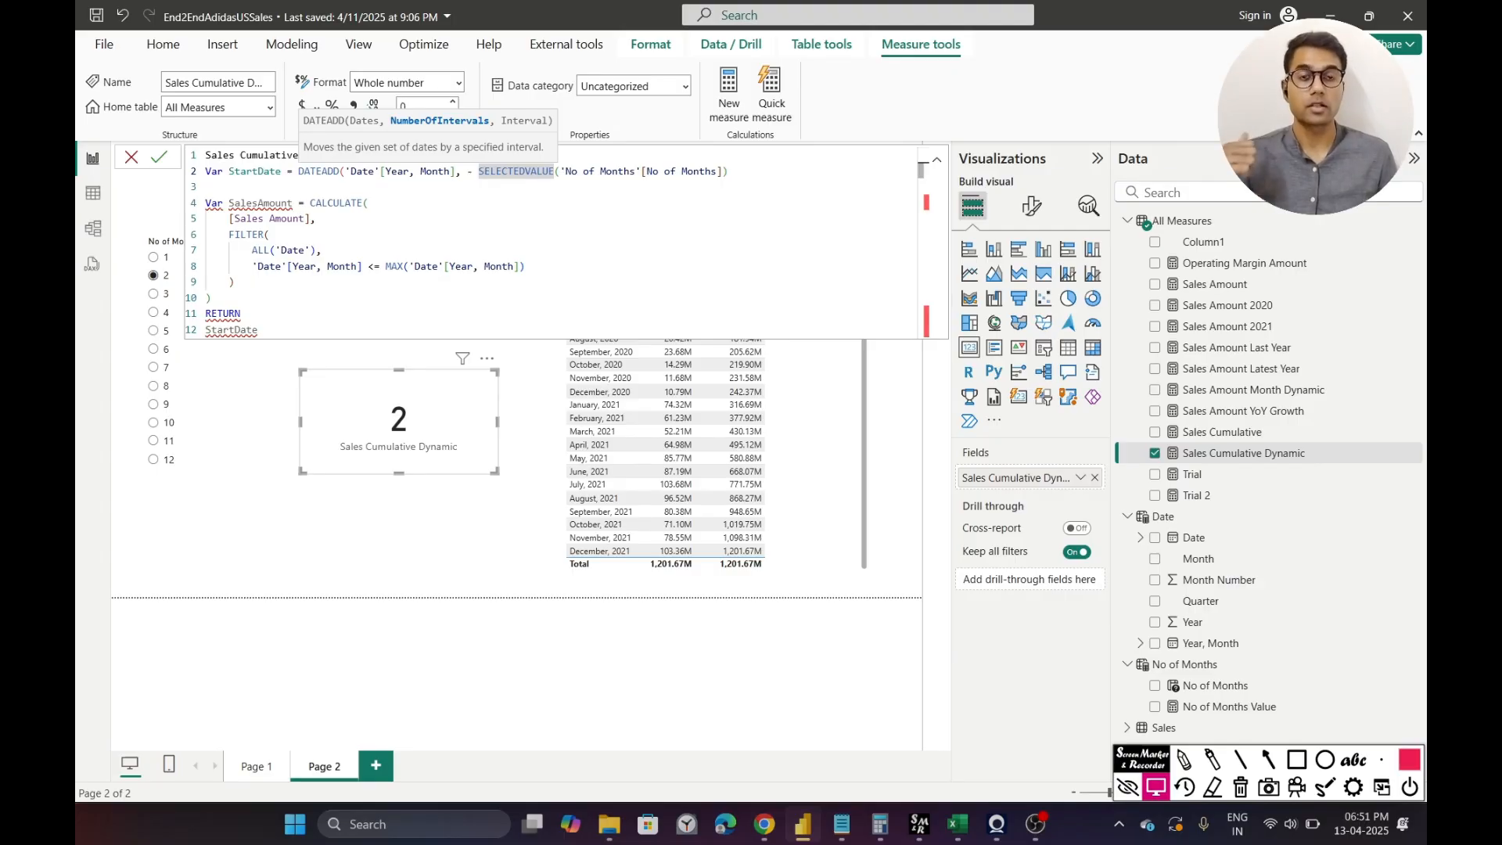
- Complete the DATEADD expression in StartDate with the MONTH interval and a closing parenthesis
{"action": "left_click", "coordinate": [566, 171]}
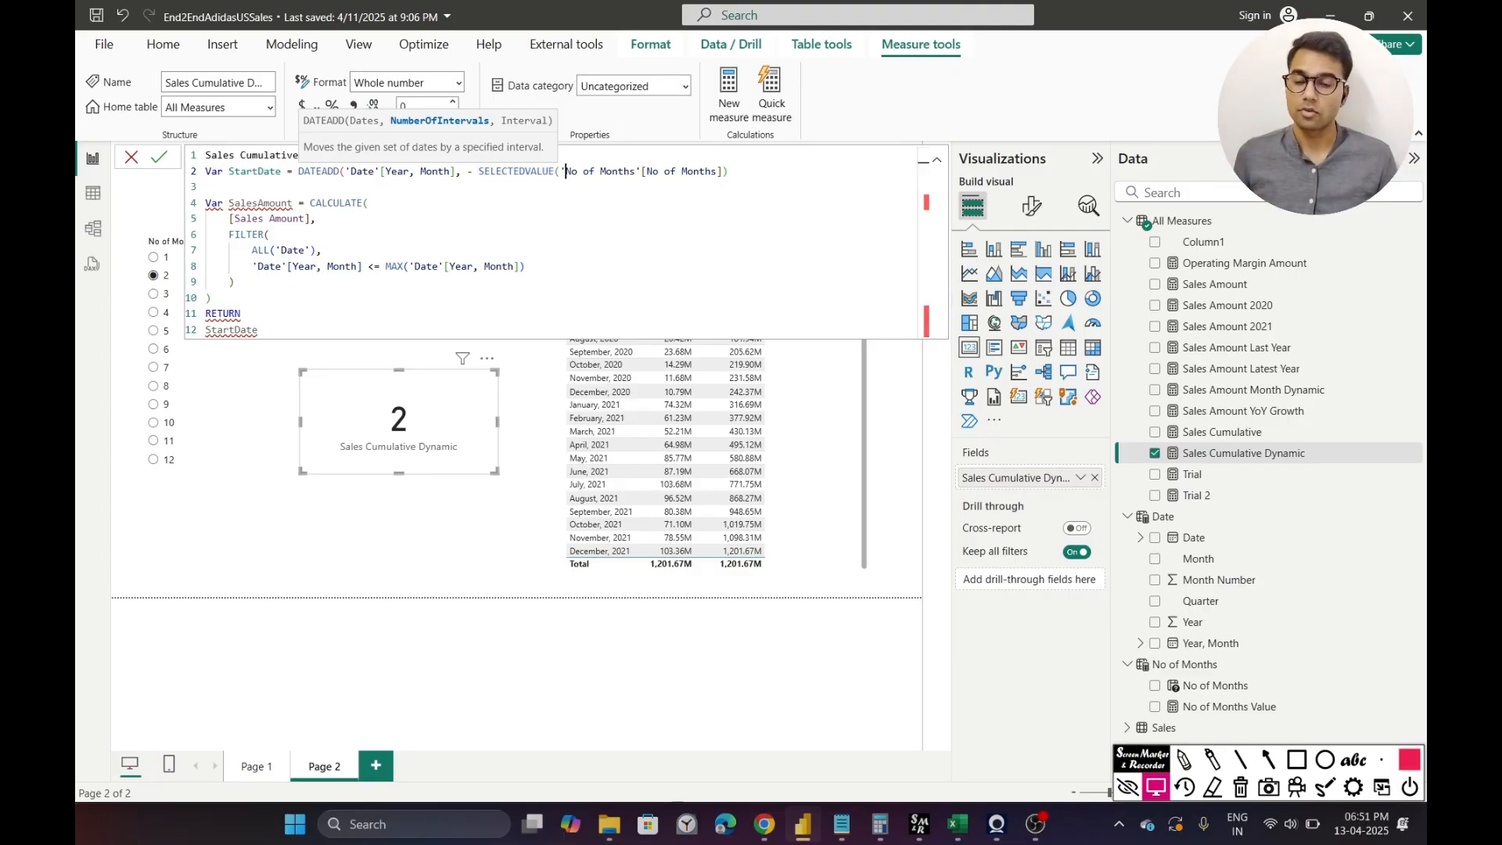
{"action": "key", "text": "End"}
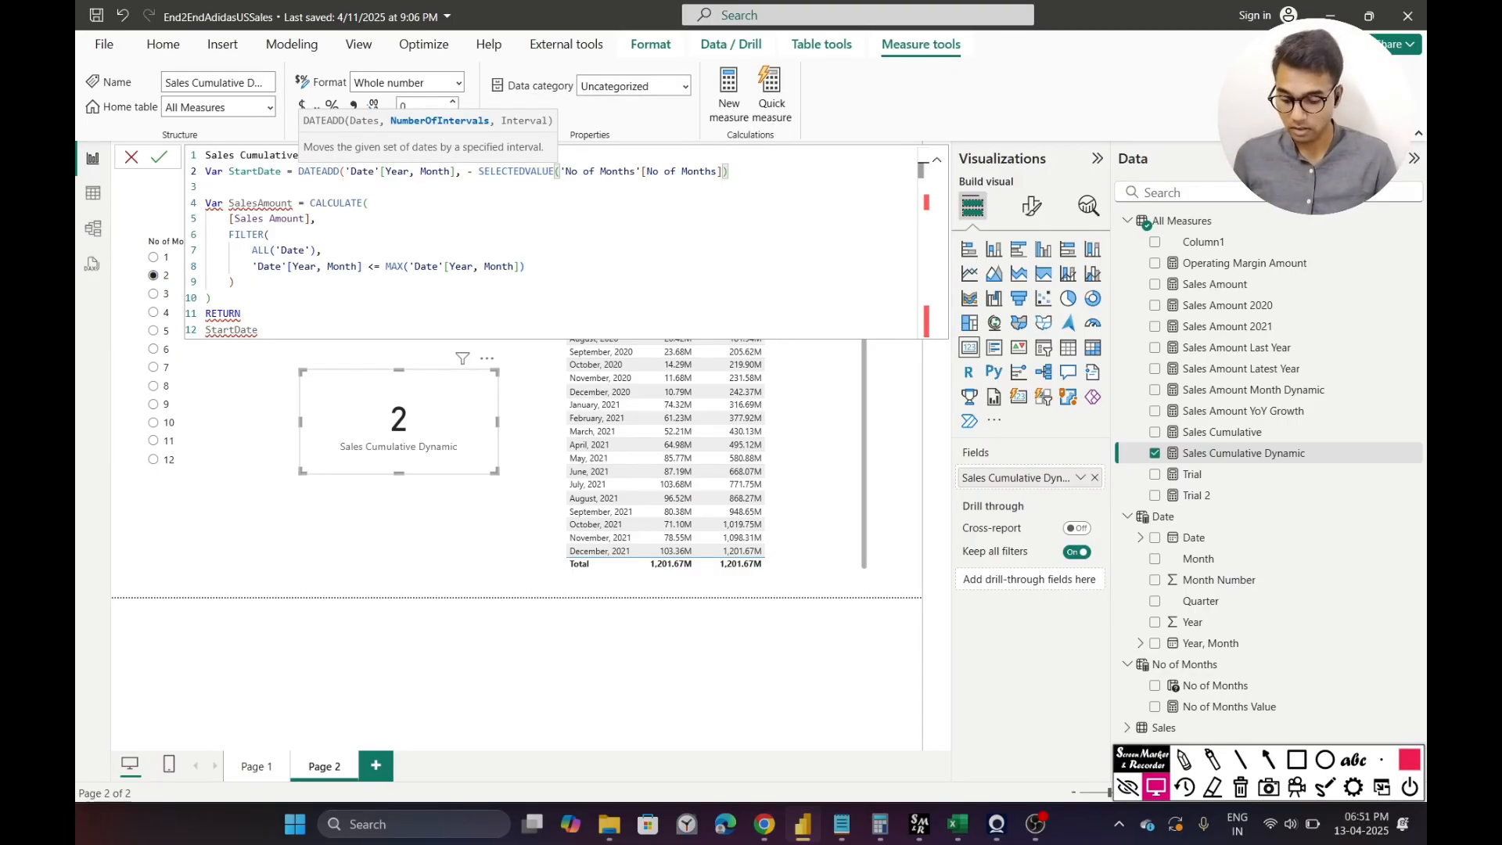
{"action": "type", "text": ","}
{"action": "key", "text": "Down"}
{"action": "key", "text": "Tab"}
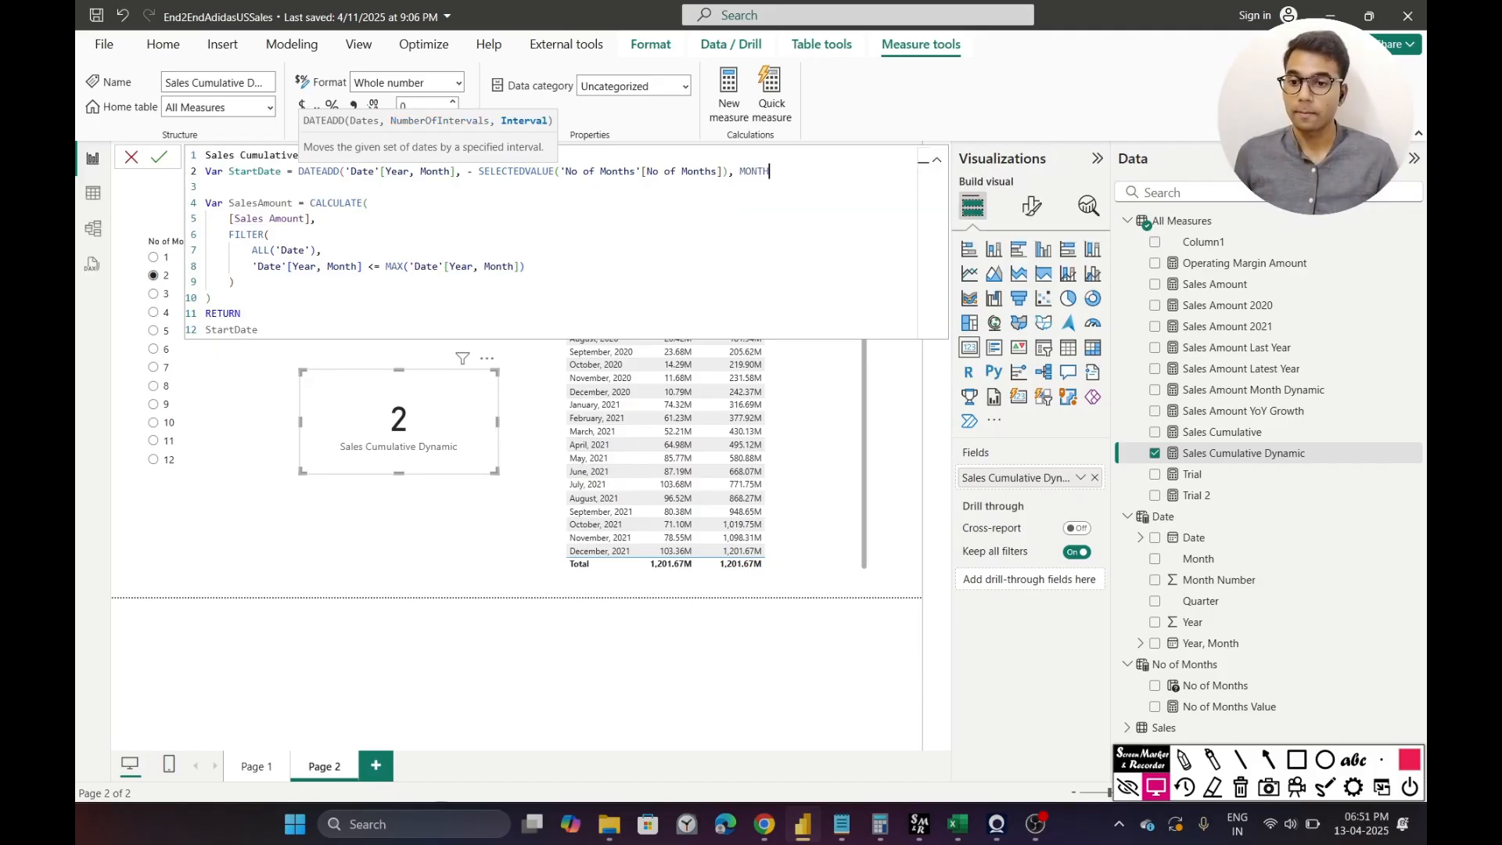
{"action": "type", "text": ")"}
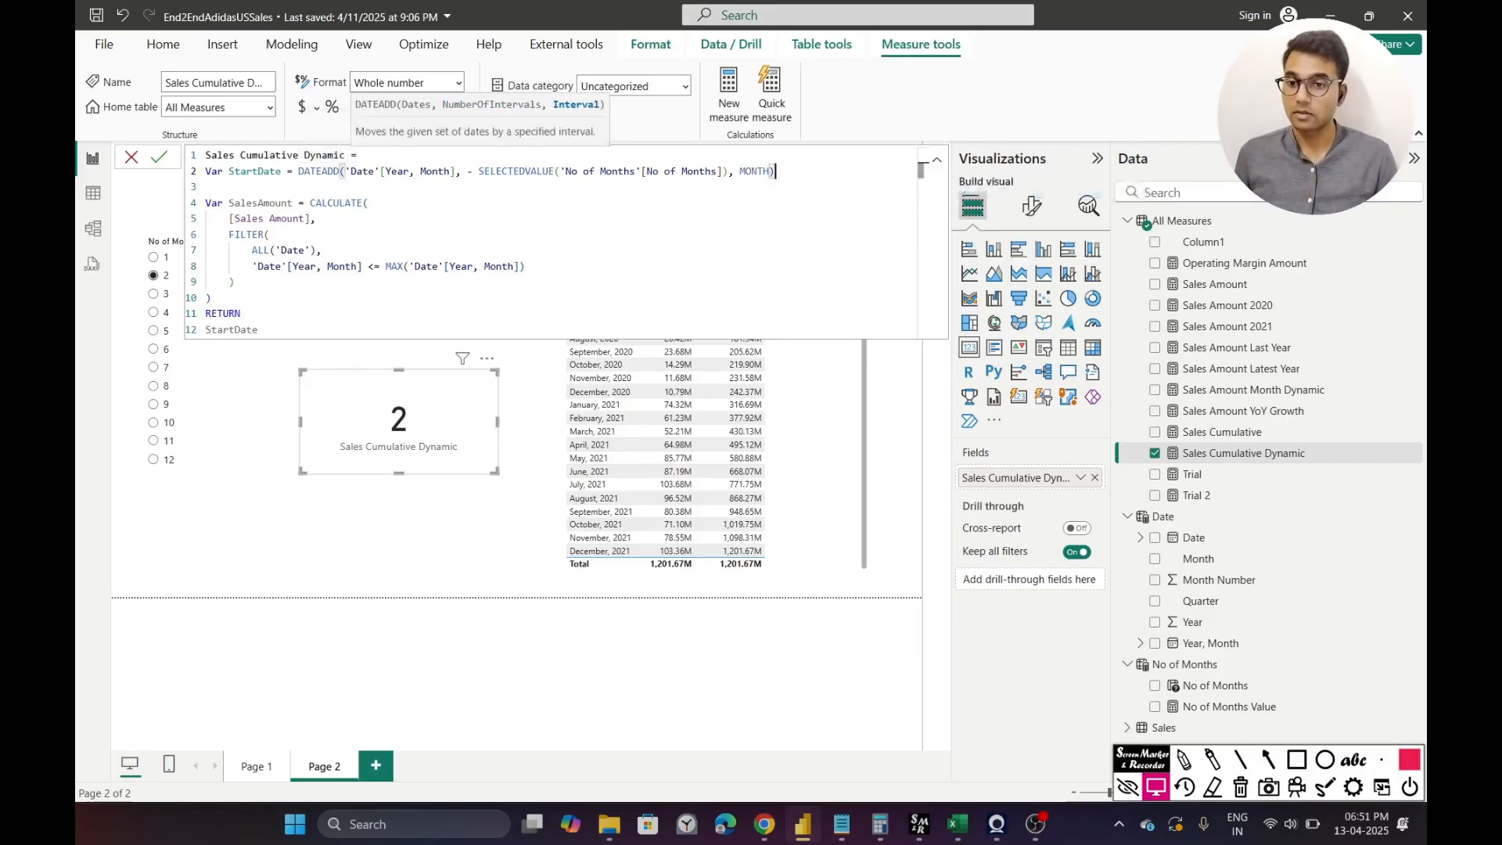
- Remove the space after the minus sign in StartDate, commit the measure and enlarge its card
{"action": "left_click_drag", "start_coordinate": [346, 170], "coordinate": [537, 172]}
{"action": "left_click", "coordinate": [485, 172]}
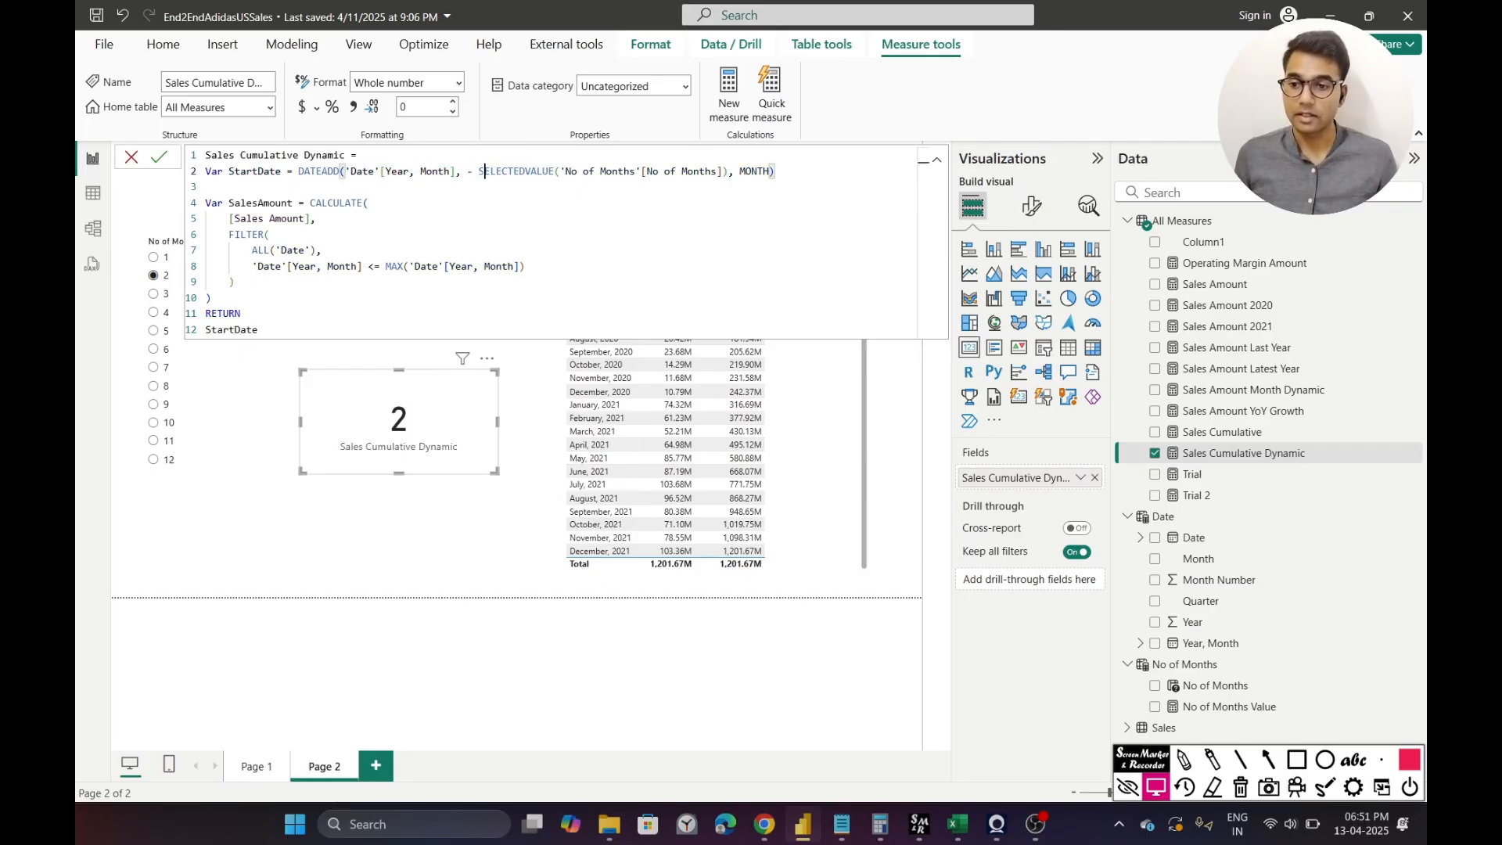
{"action": "key", "text": "BackSpace"}
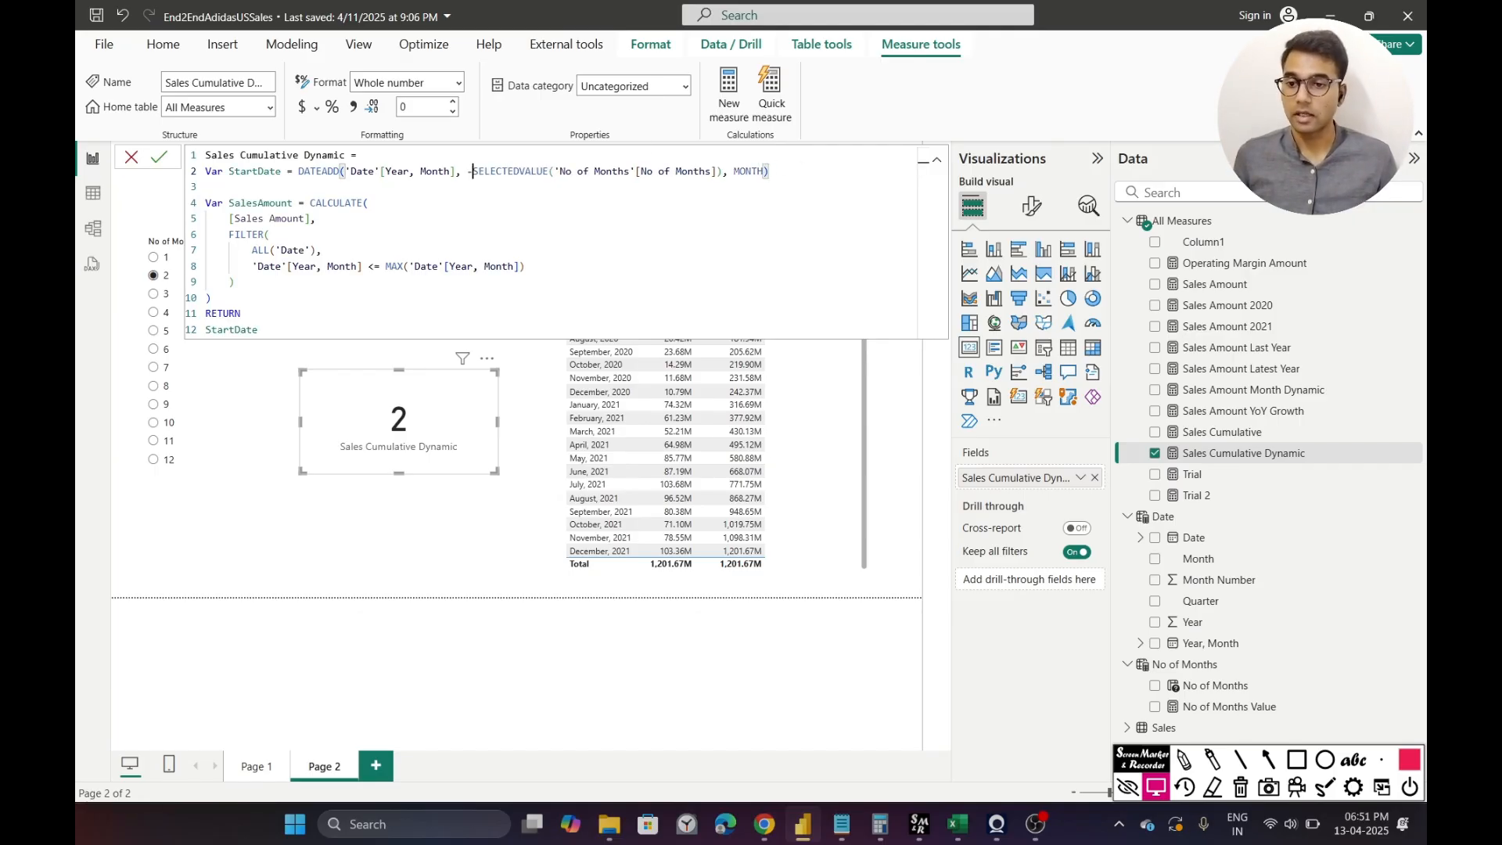
{"action": "left_click_drag", "start_coordinate": [730, 173], "coordinate": [767, 172]}
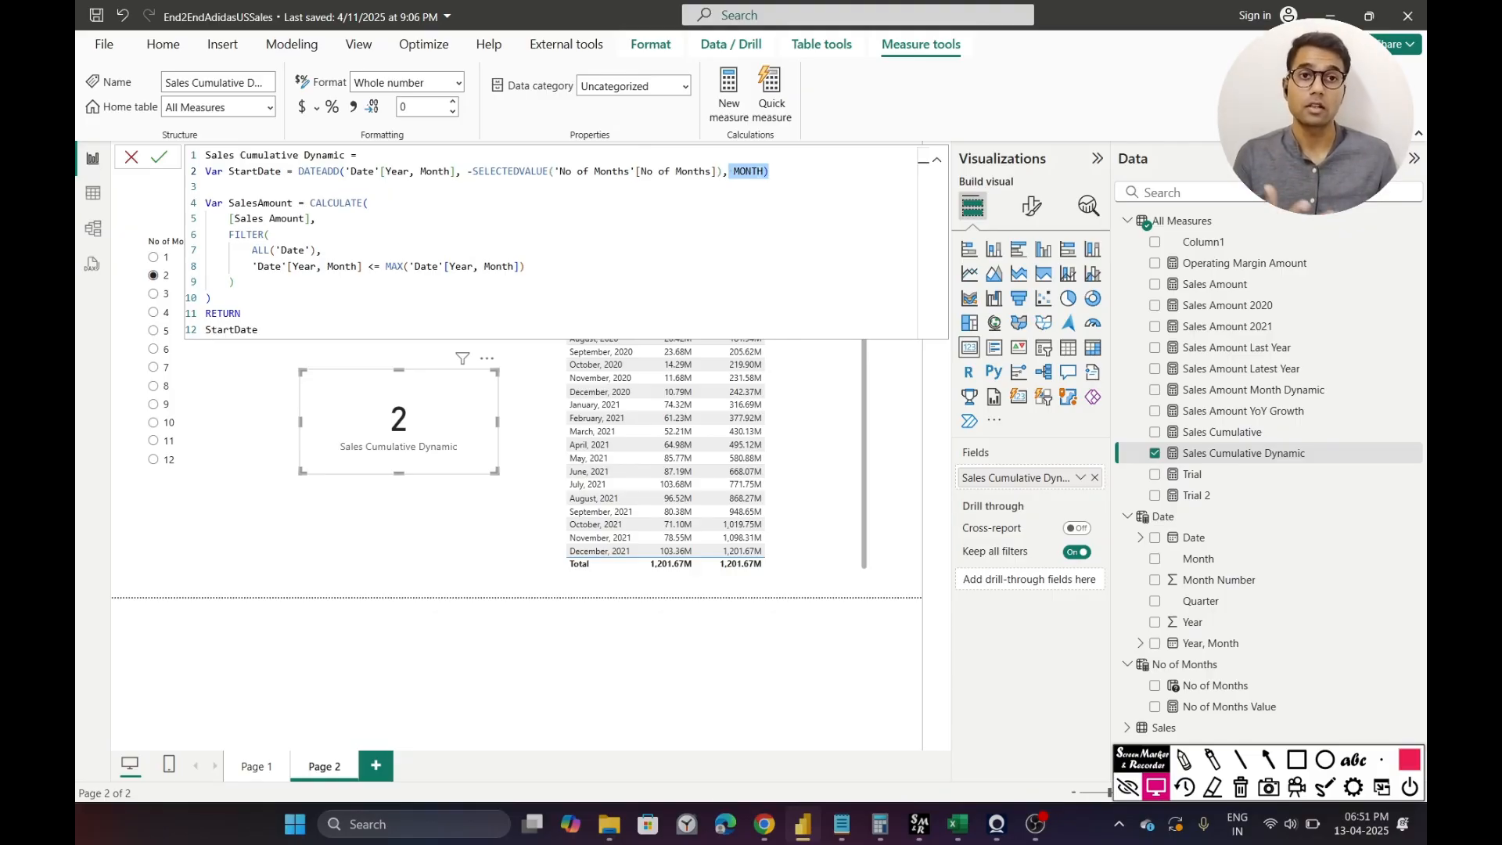
{"action": "left_click", "coordinate": [324, 330]}
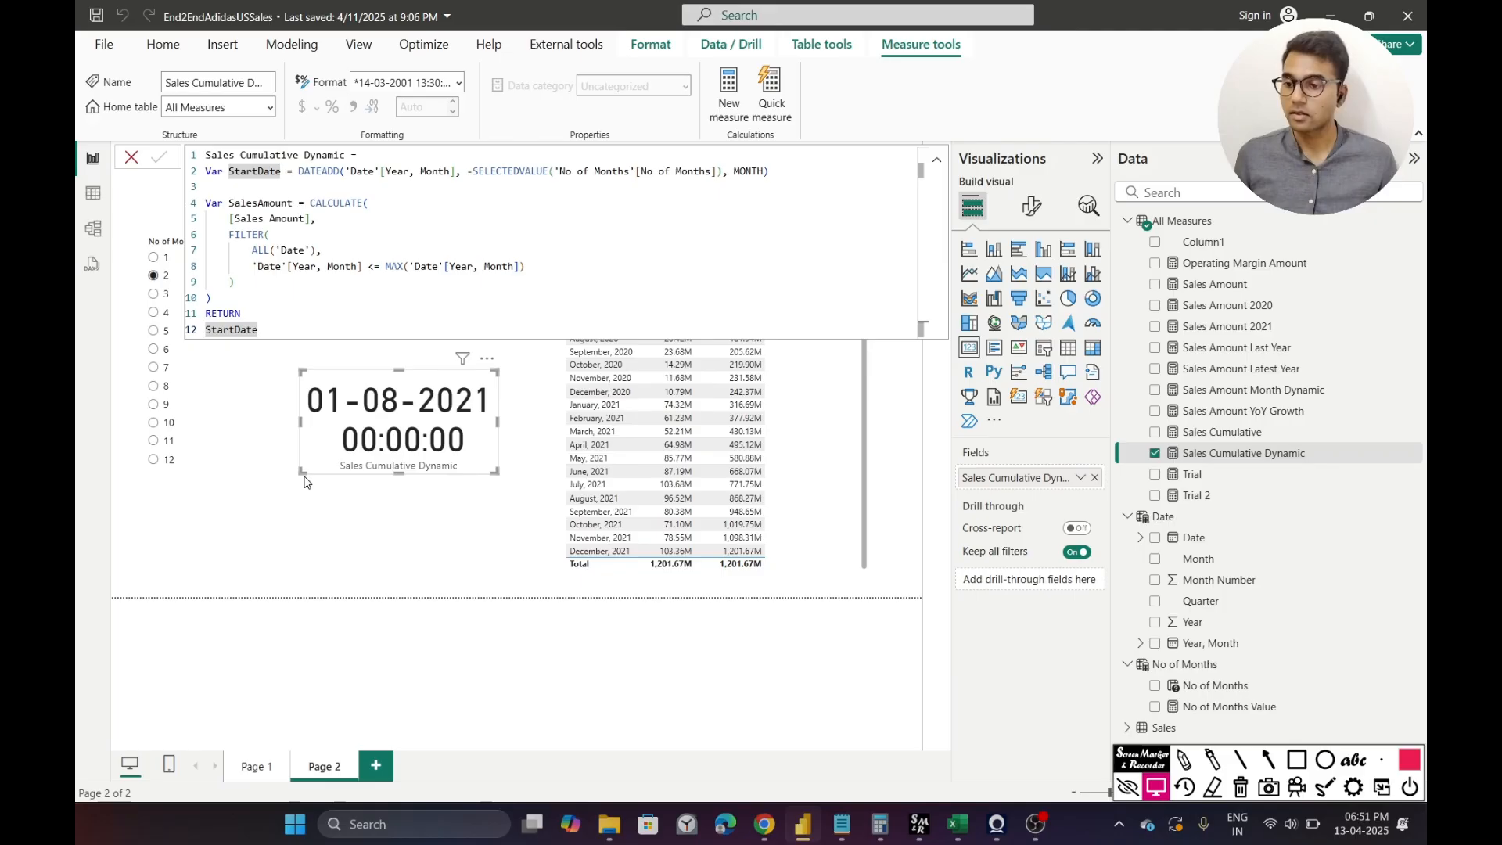
{"action": "left_click_drag", "start_coordinate": [303, 474], "coordinate": [267, 492]}
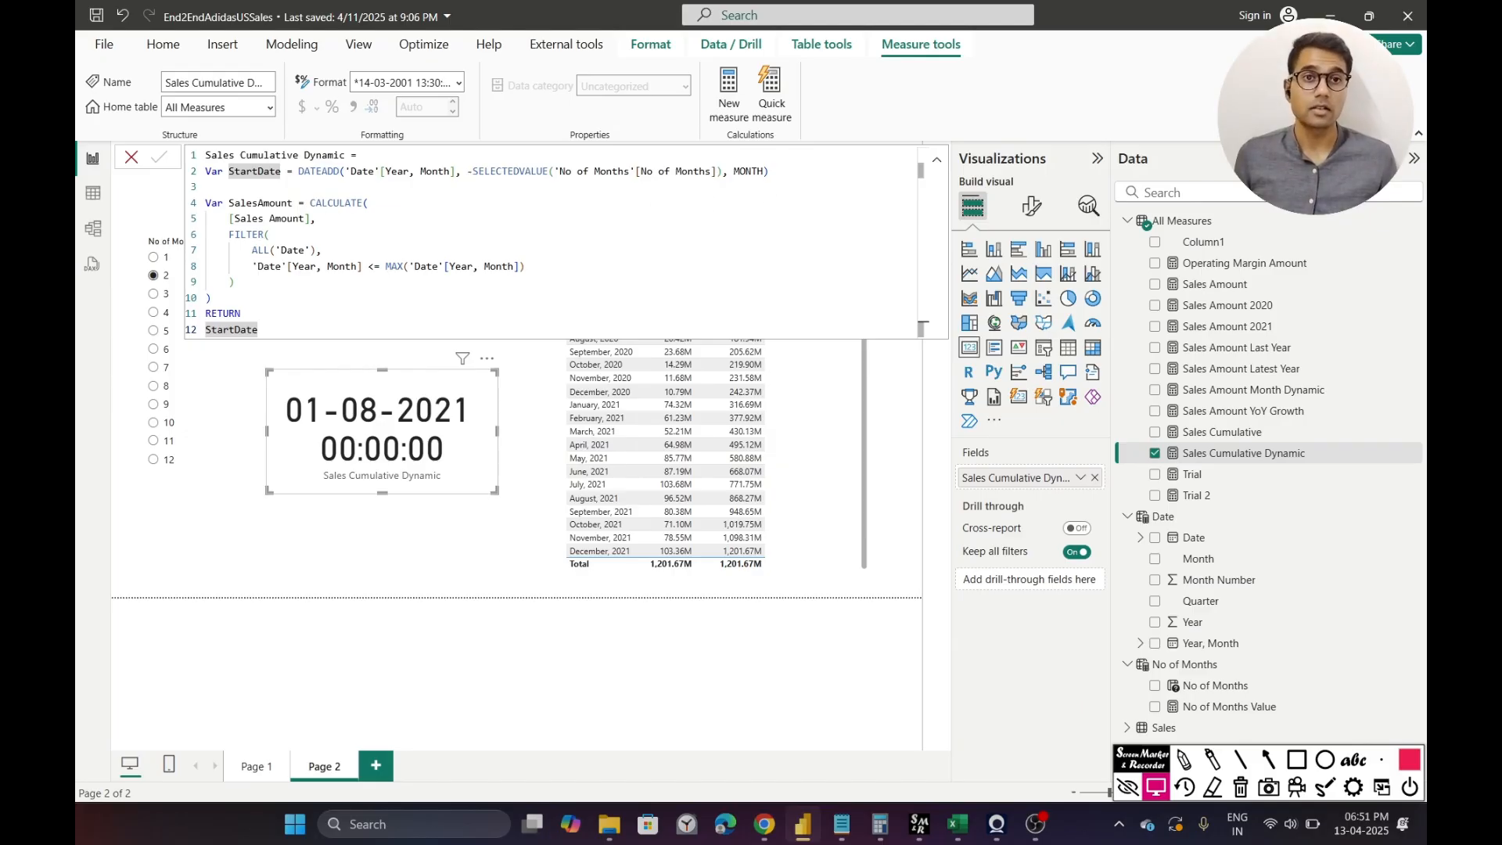
- Declare an EndDate variable on a new line directly below StartDate in the measure
{"action": "left_click", "coordinate": [854, 168]}
{"action": "key", "text": "Return"}
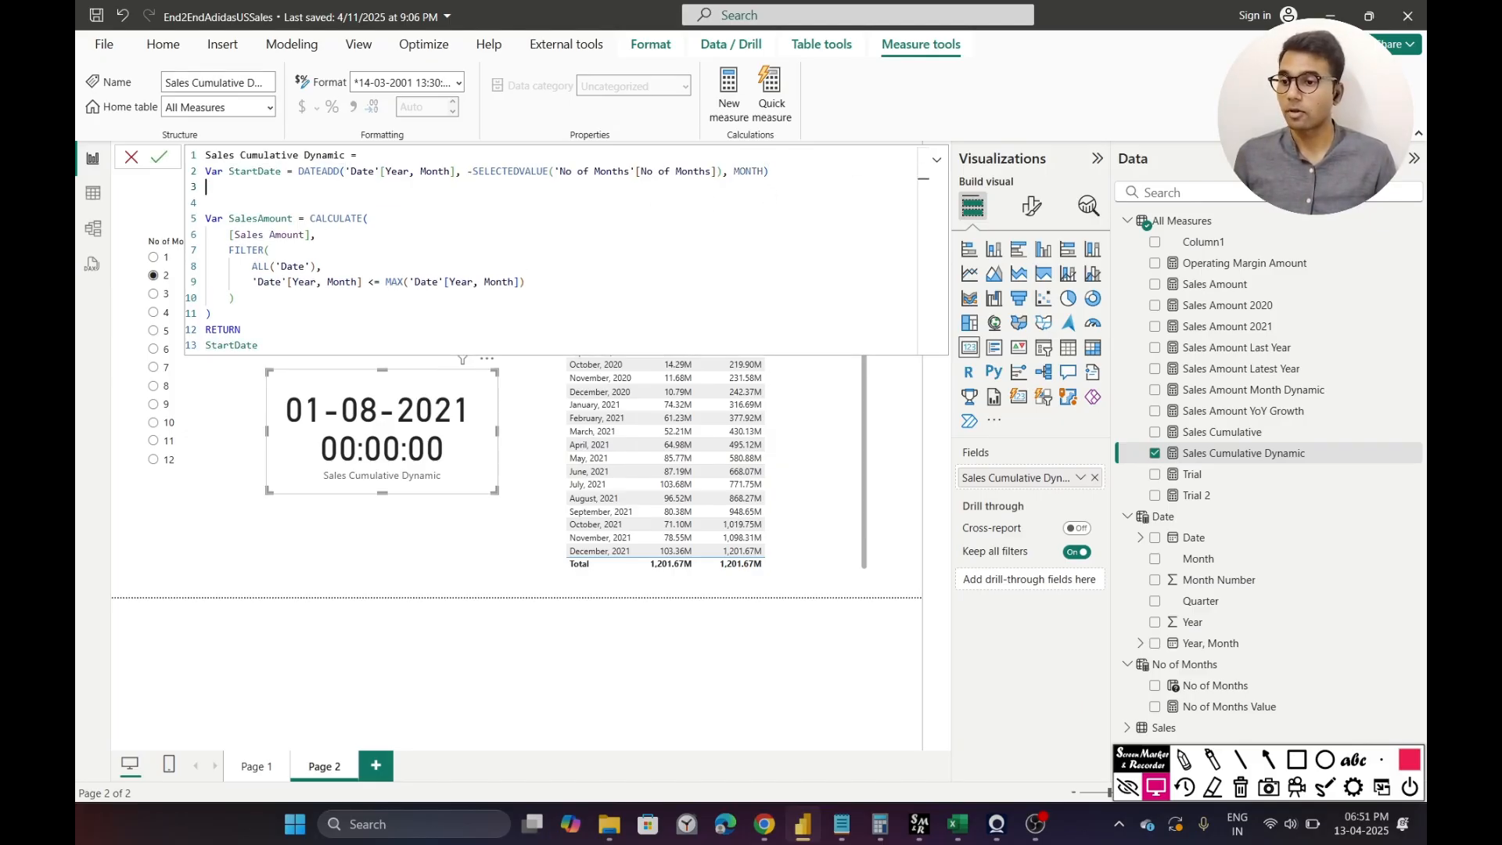
{"action": "type", "text": "Var Ee="}
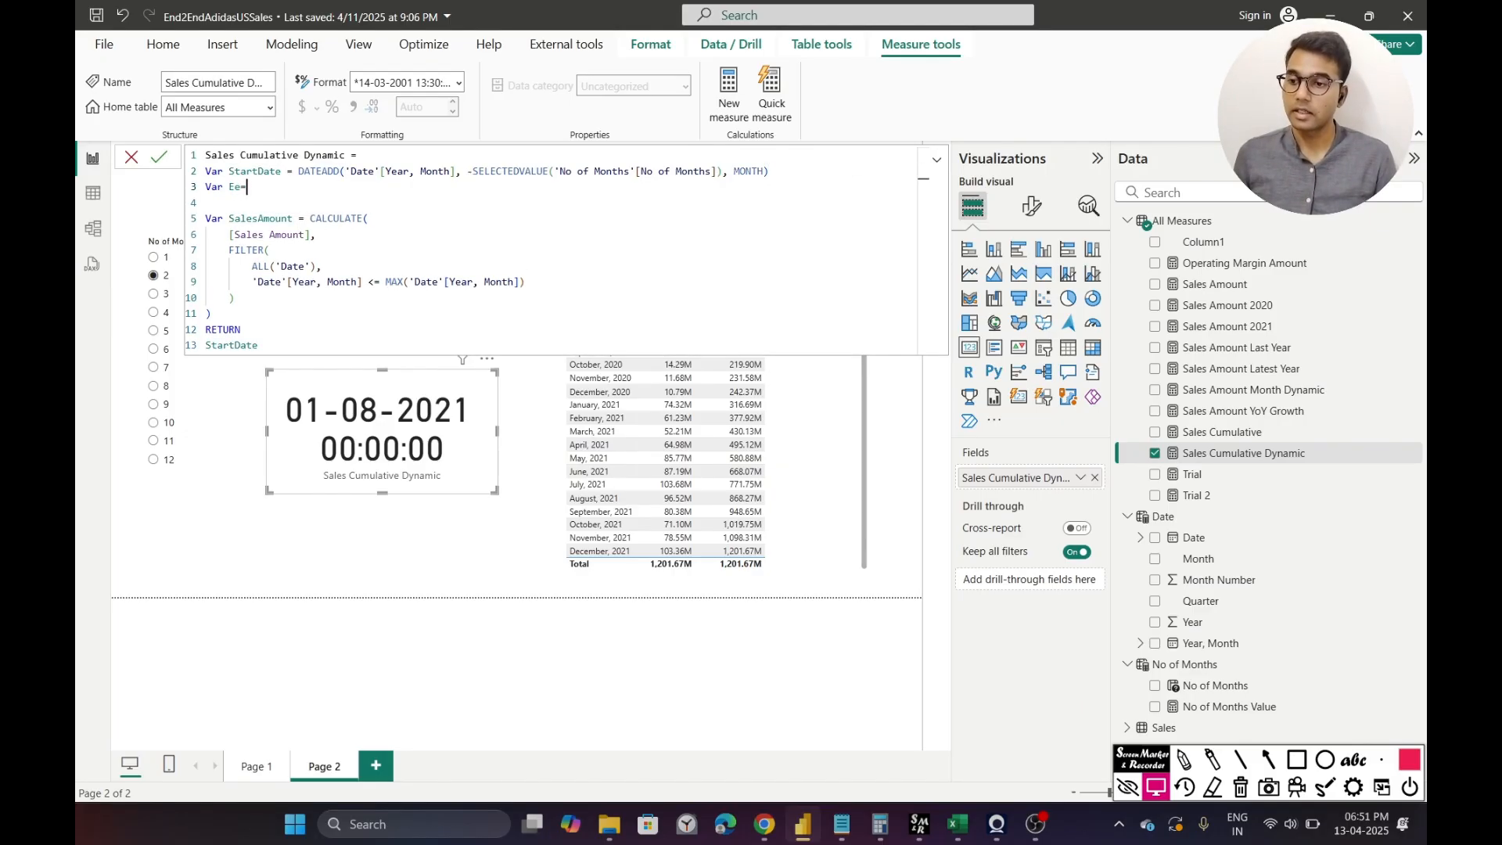
{"action": "type", "text": "nd"}
{"action": "key", "text": "BackSpace"}
{"action": "key", "text": "BackSpace"}
{"action": "key", "text": "BackSpace"}
{"action": "key", "text": "BackSpace"}
{"action": "type", "text": "n"}
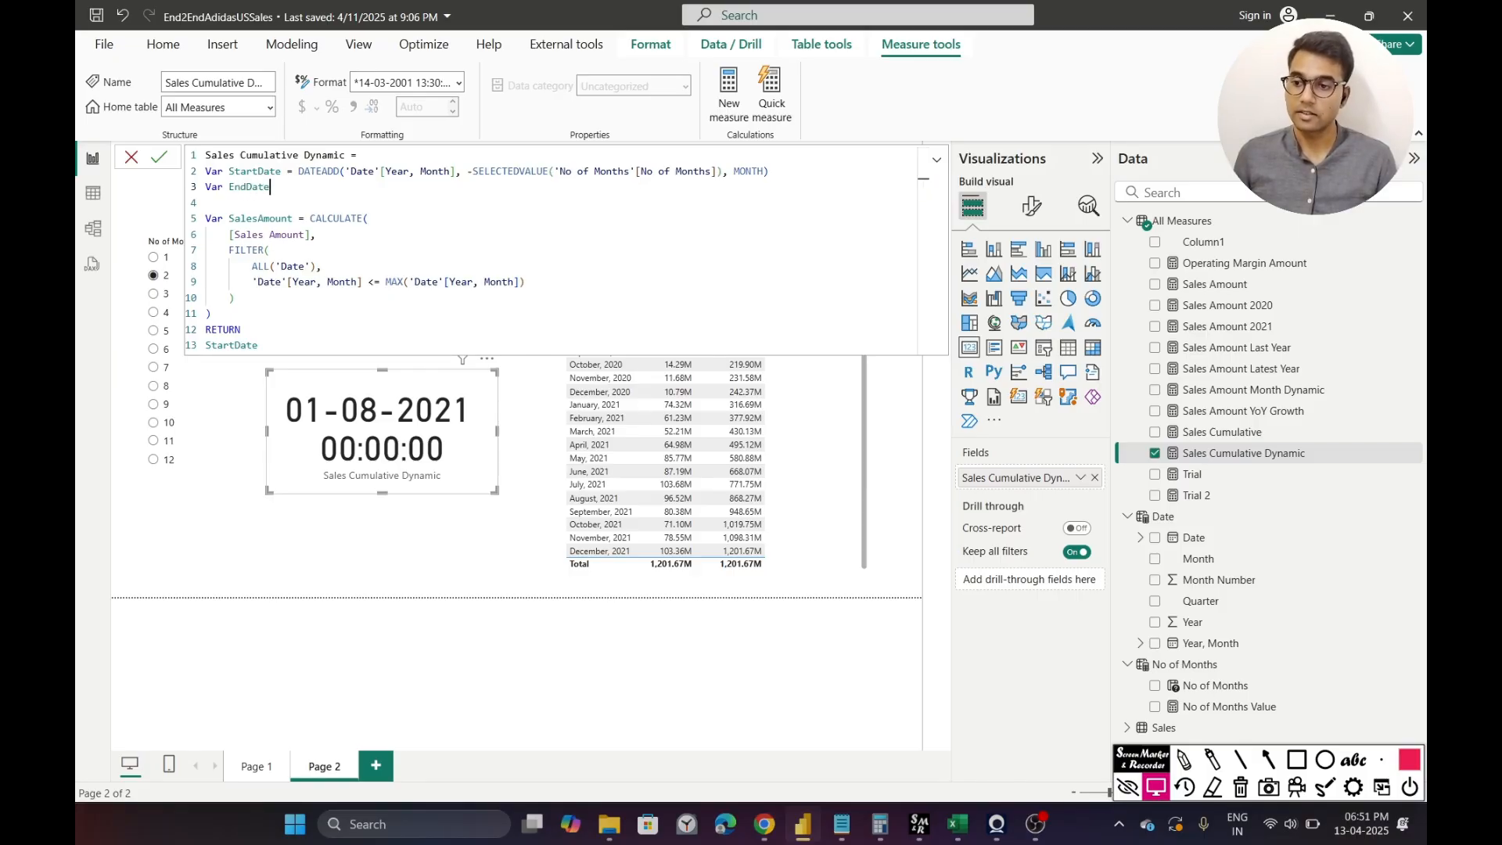
{"action": "type", "text": "dDate ="}
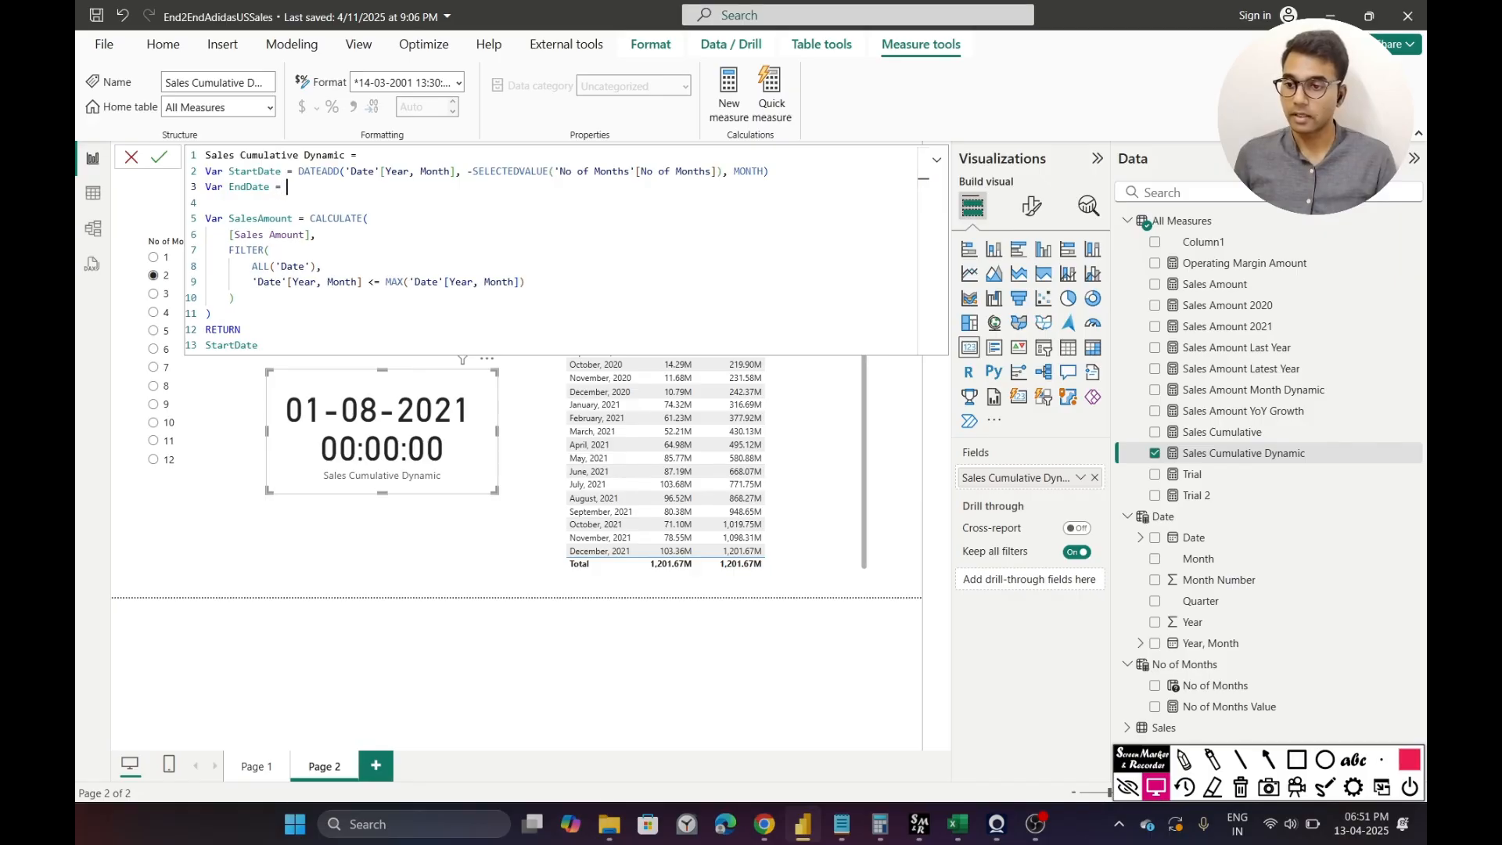
- Review the start and end date conditions in Notepad and assign SELECTEDVALUE('Date'[Year, Month]) to the EndDate variable
{"action": "left_click", "coordinate": [845, 826]}
{"action": "left_click_drag", "start_coordinate": [669, 598], "coordinate": [504, 552]}
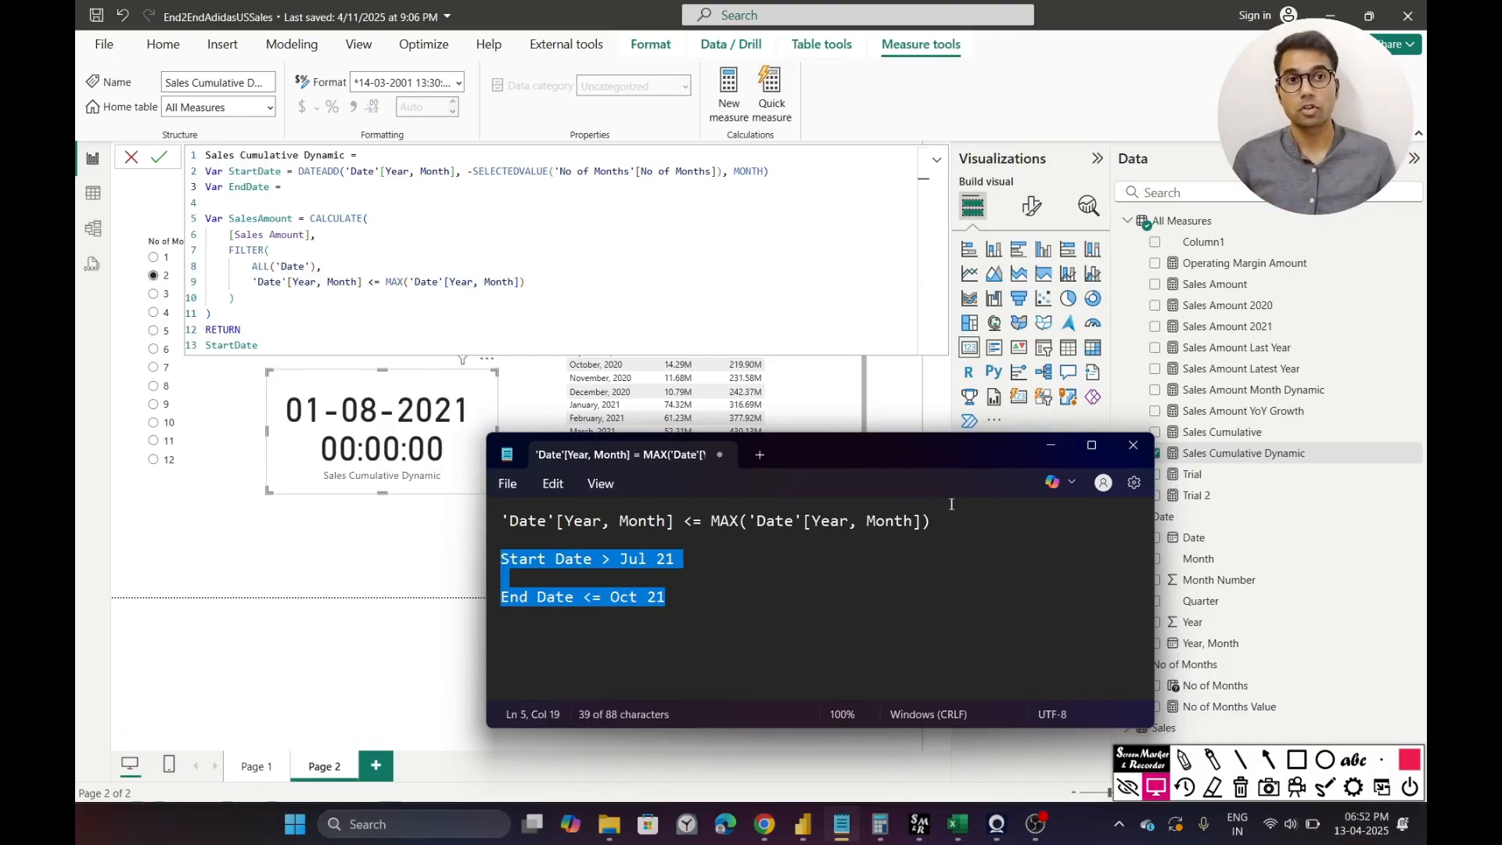
{"action": "left_click", "coordinate": [1050, 446]}
{"action": "type", "text": "Se"}
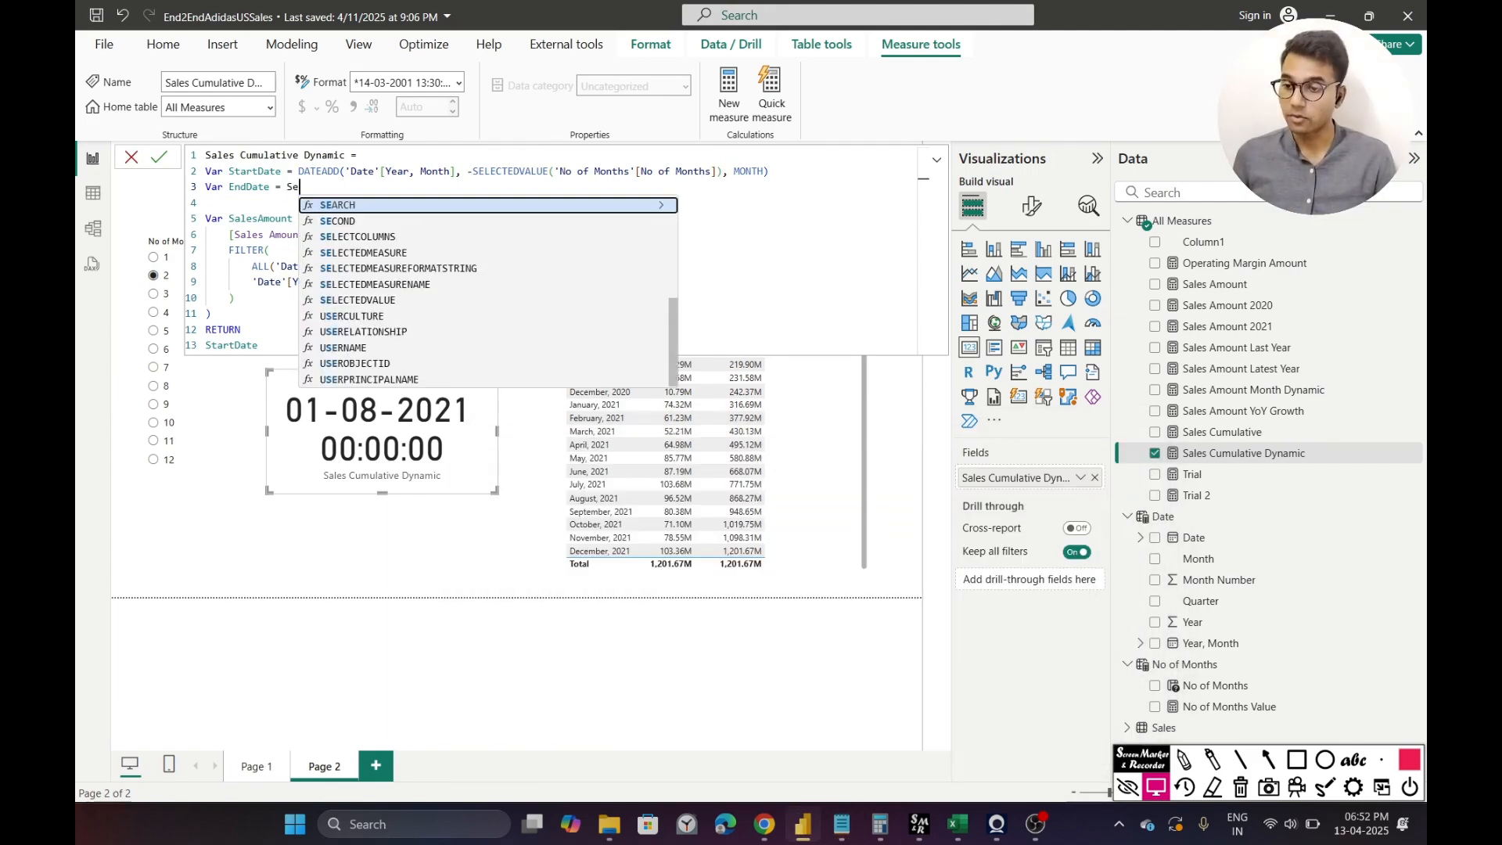
{"action": "type", "text": "lec"}
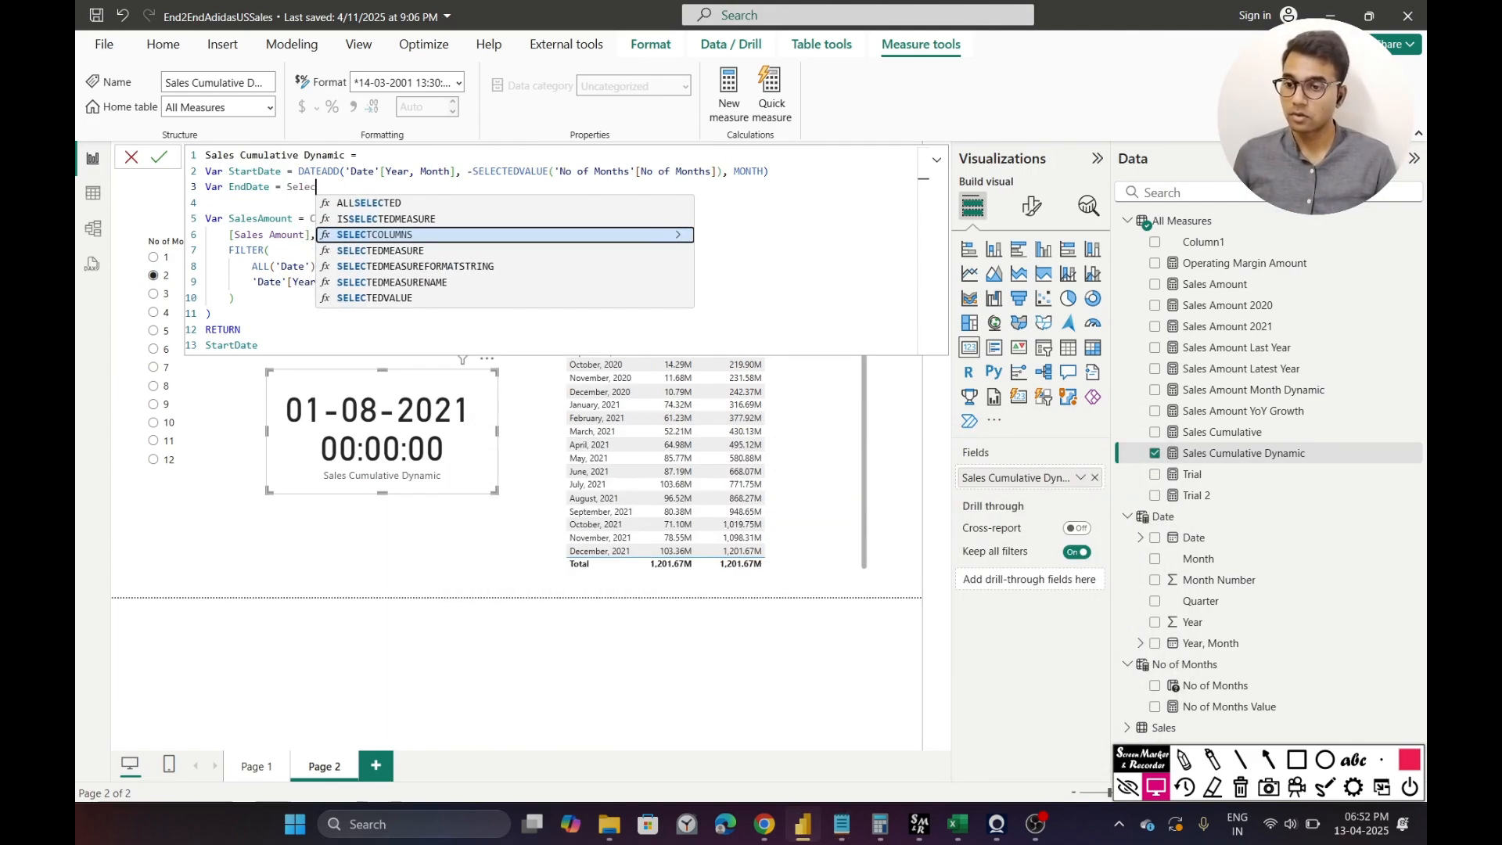
{"action": "key", "text": "Down"}
{"action": "key", "text": "Down"}
{"action": "key", "text": "Down"}
{"action": "key", "text": "Down"}
{"action": "key", "text": "Tab"}
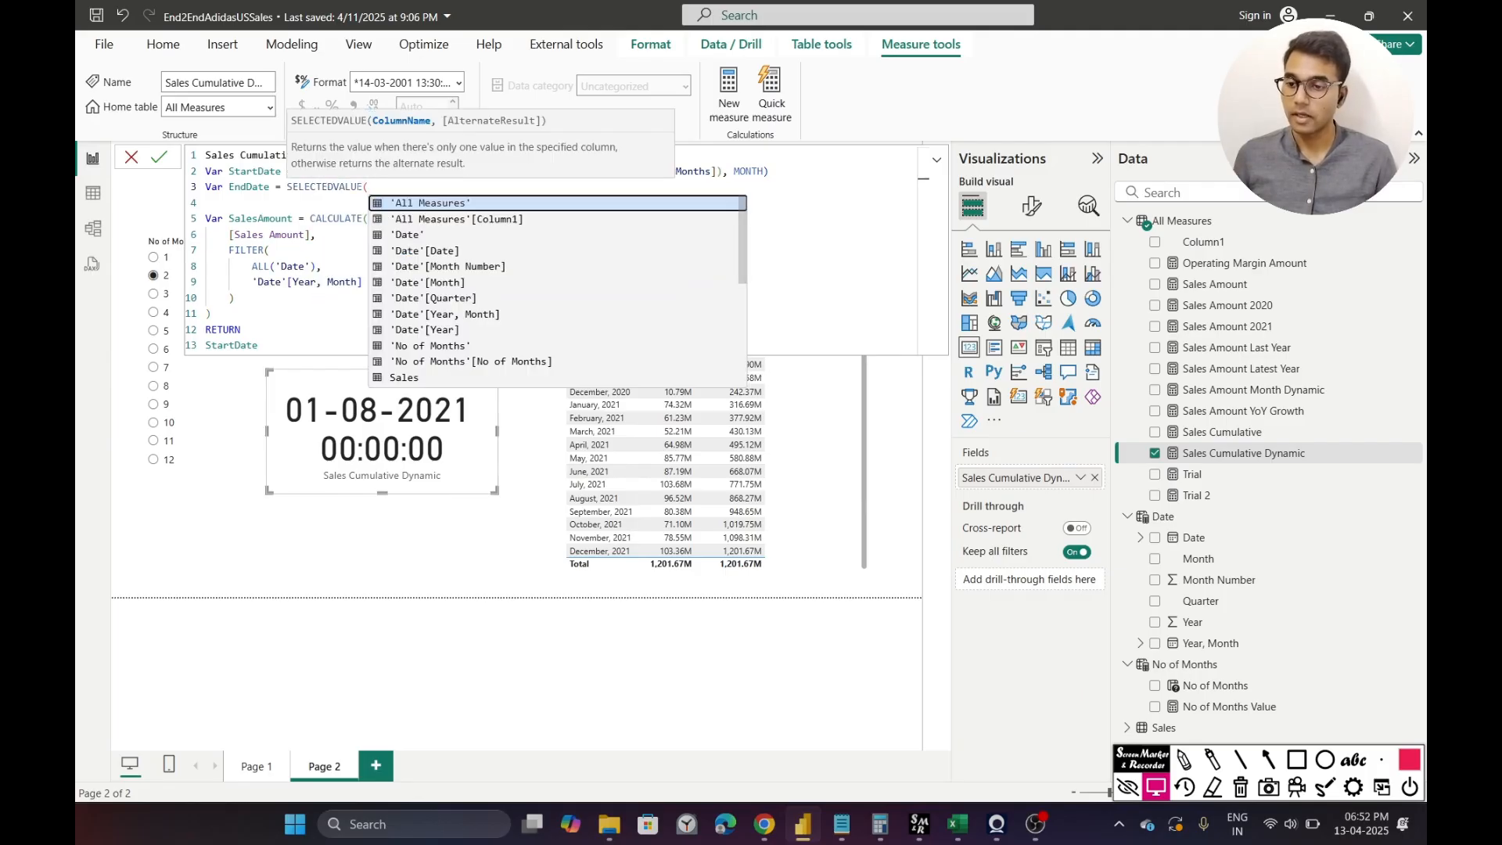
{"action": "type", "text": "D"}
{"action": "key", "text": "Up"}
{"action": "key", "text": "Up"}
{"action": "key", "text": "Tab"}
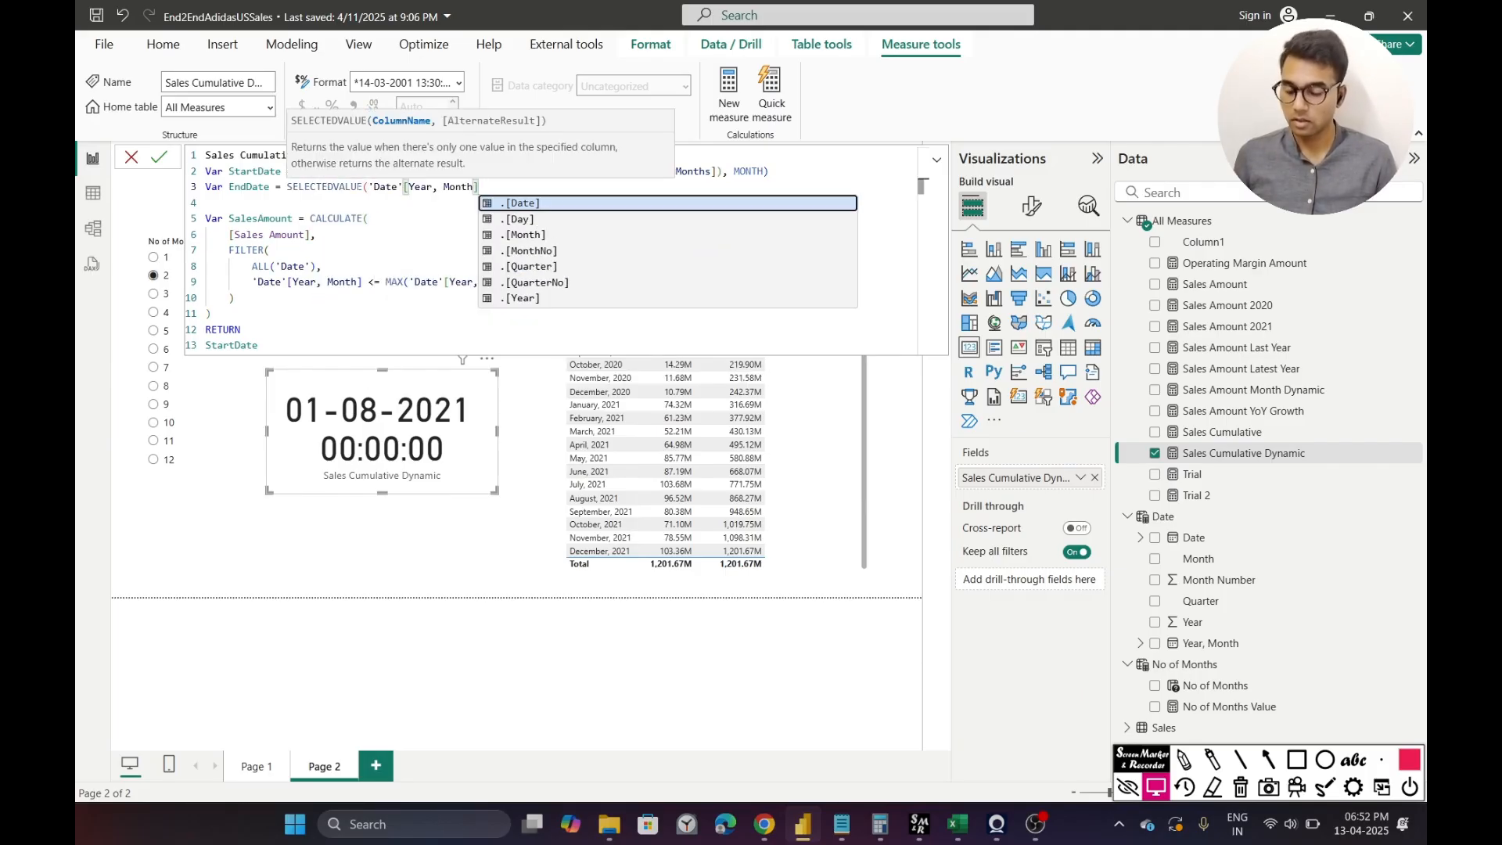
{"action": "type", "text": ")"}
- Replace StartDate with EndDate as the value returned below RETURN and commit the measure
{"action": "key", "text": "Down"}
{"action": "key", "text": "Down"}
{"action": "key", "text": "Down"}
{"action": "key", "text": "Down"}
{"action": "key", "text": "Down"}
{"action": "key", "text": "Down"}
{"action": "key", "text": "Down"}
{"action": "key", "text": "Down"}
{"action": "key", "text": "Down"}
{"action": "key", "text": "Down"}
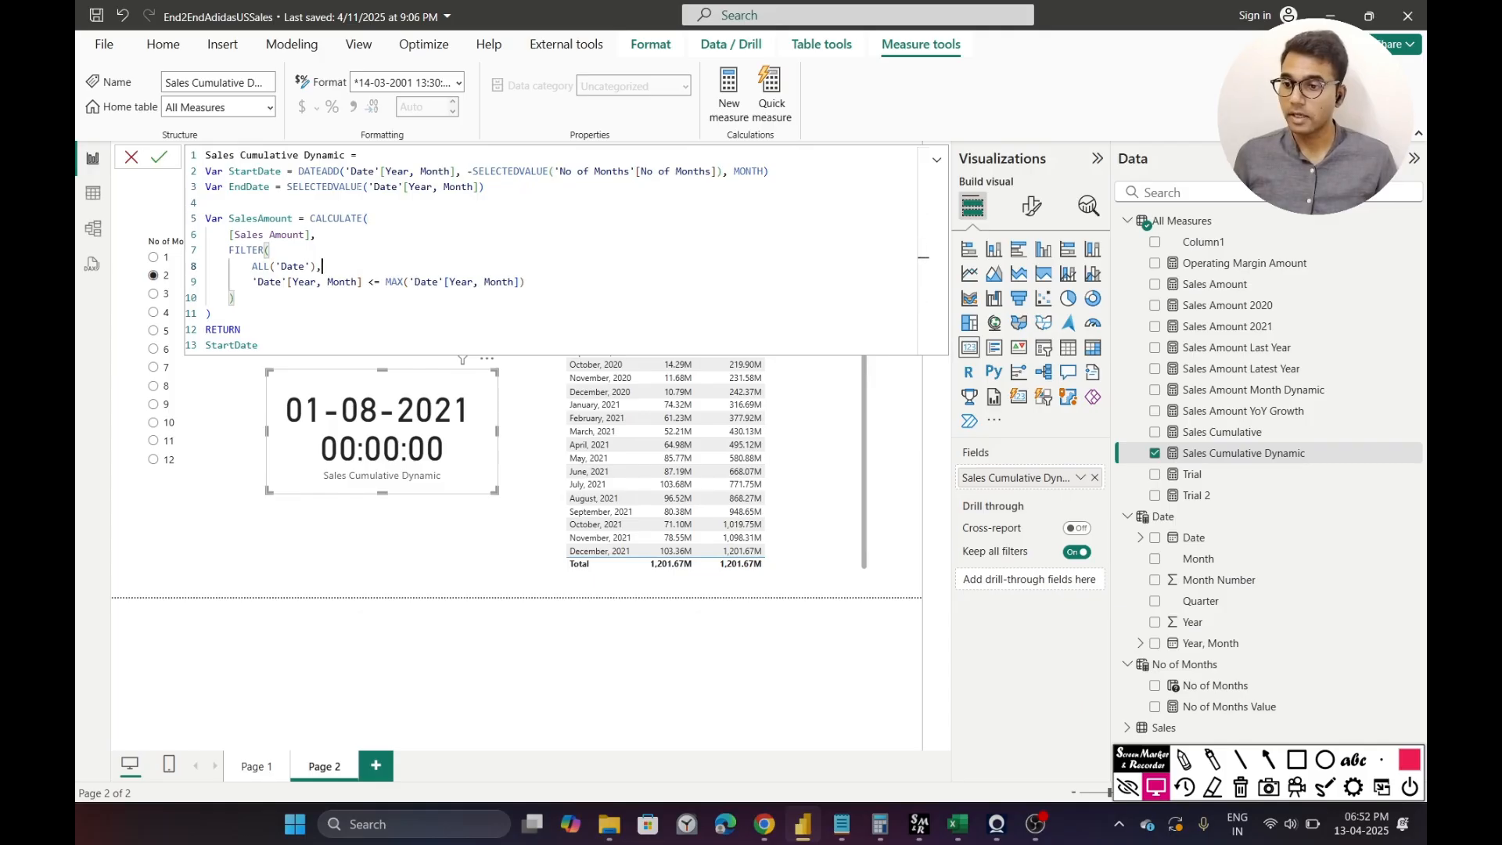
{"action": "key", "text": "BackSpace"}
{"action": "key", "text": "BackSpace"}
{"action": "key", "text": "BackSpace"}
{"action": "key", "text": "BackSpace"}
{"action": "key", "text": "BackSpace"}
{"action": "key", "text": "BackSpace"}
{"action": "key", "text": "BackSpace"}
{"action": "key", "text": "BackSpace"}
{"action": "key", "text": "BackSpace"}
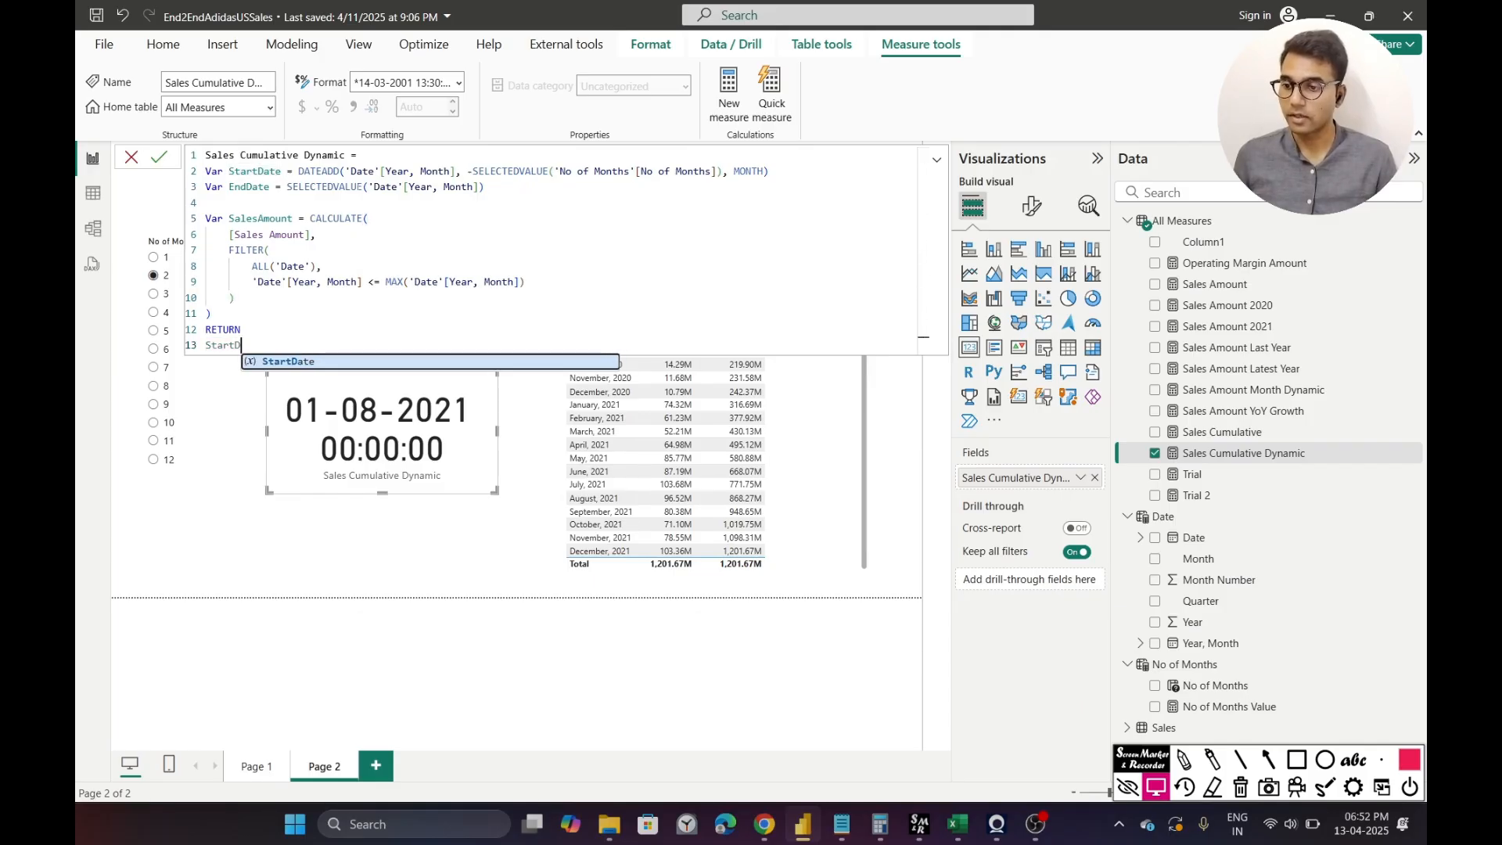
{"action": "type", "text": "End"}
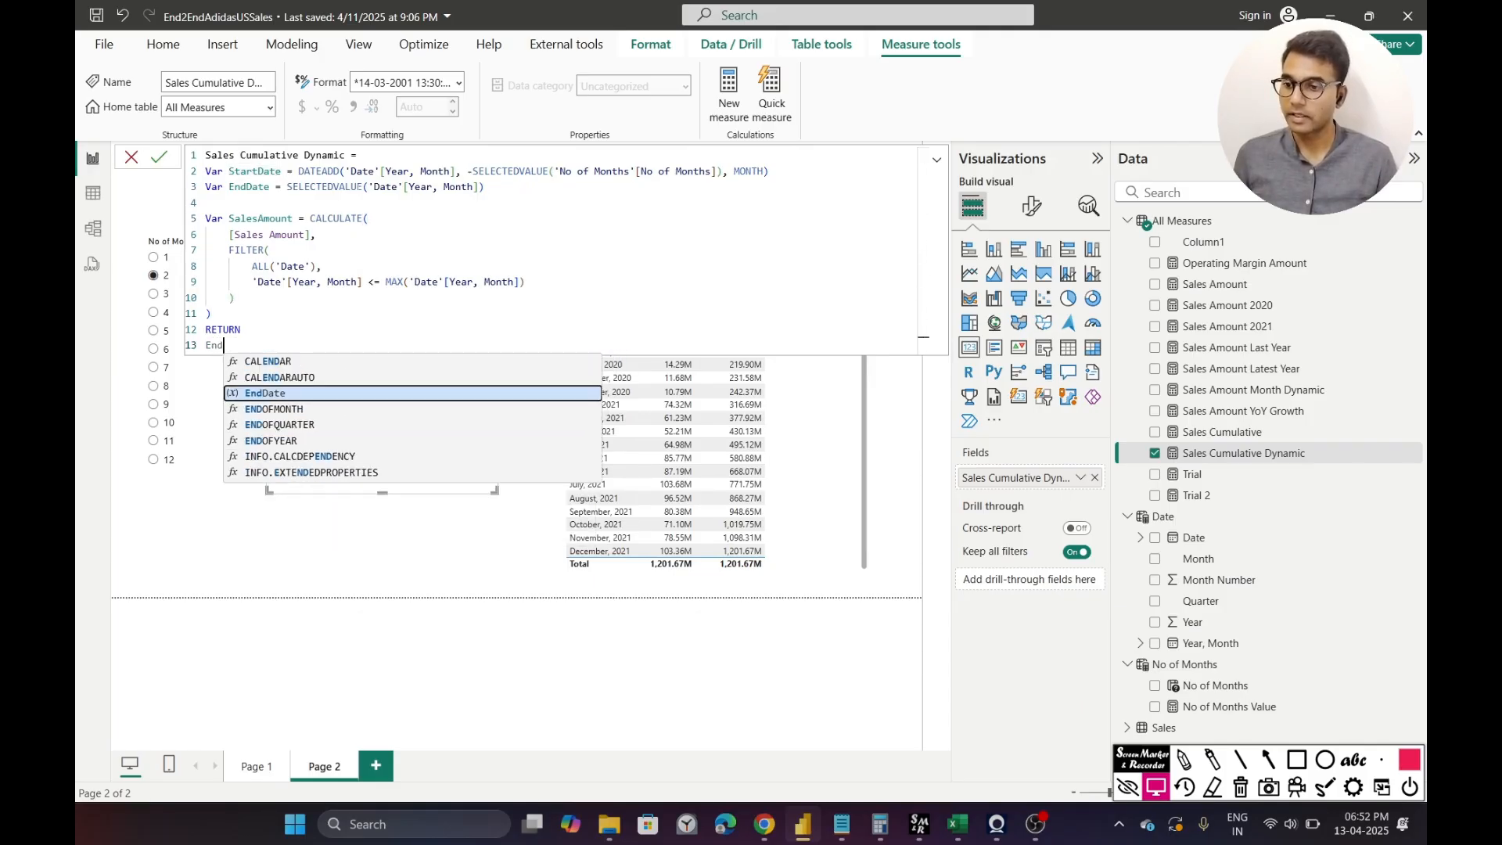
{"action": "key", "text": "Tab"}
{"action": "key", "text": "Return"}
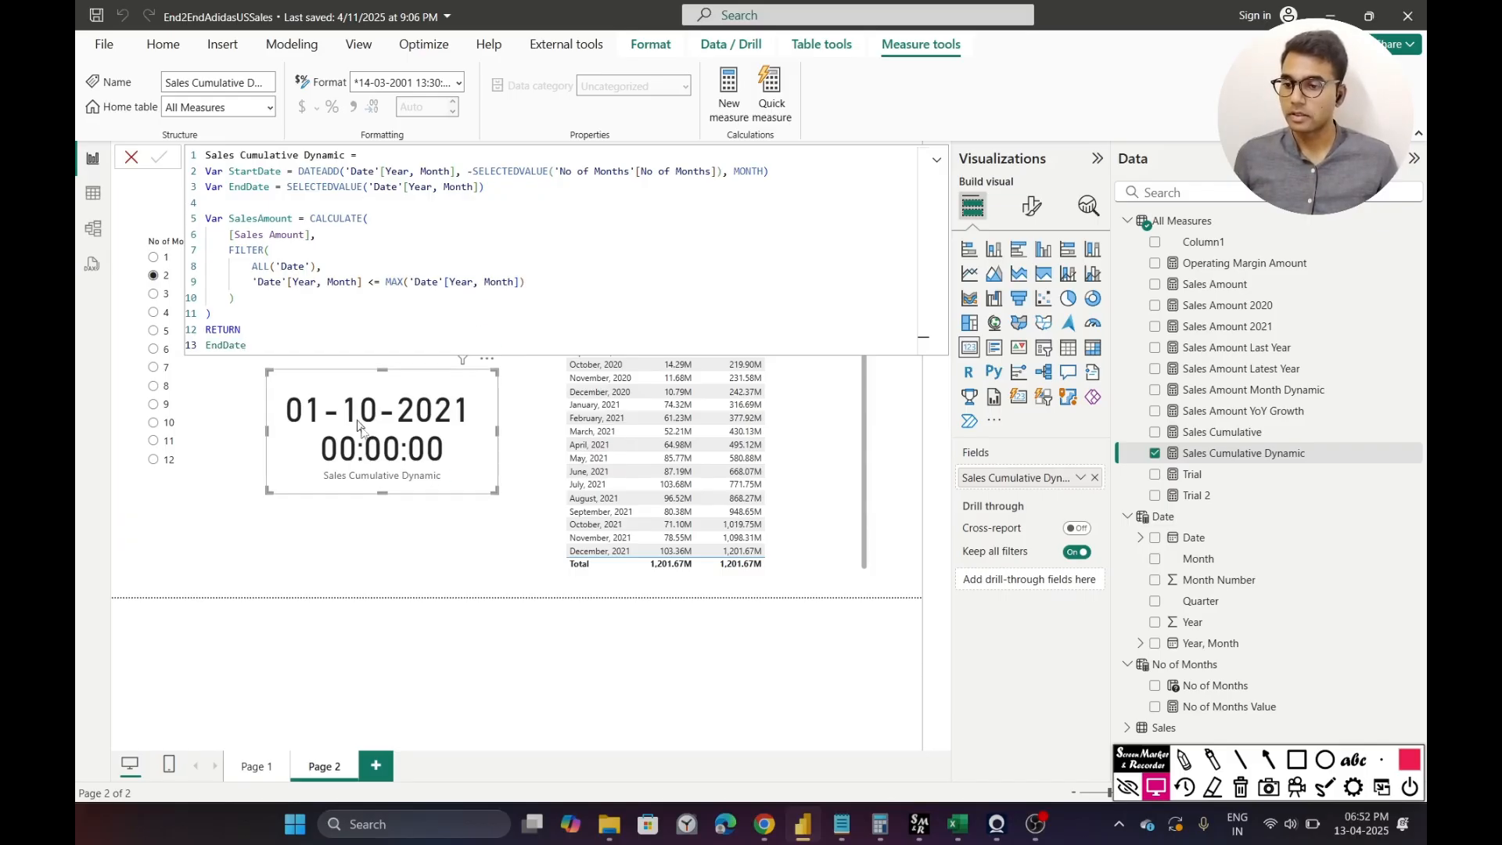
{"action": "left_click", "coordinate": [1268, 759]}
{"action": "left_click_drag", "start_coordinate": [299, 520], "coordinate": [340, 428]}
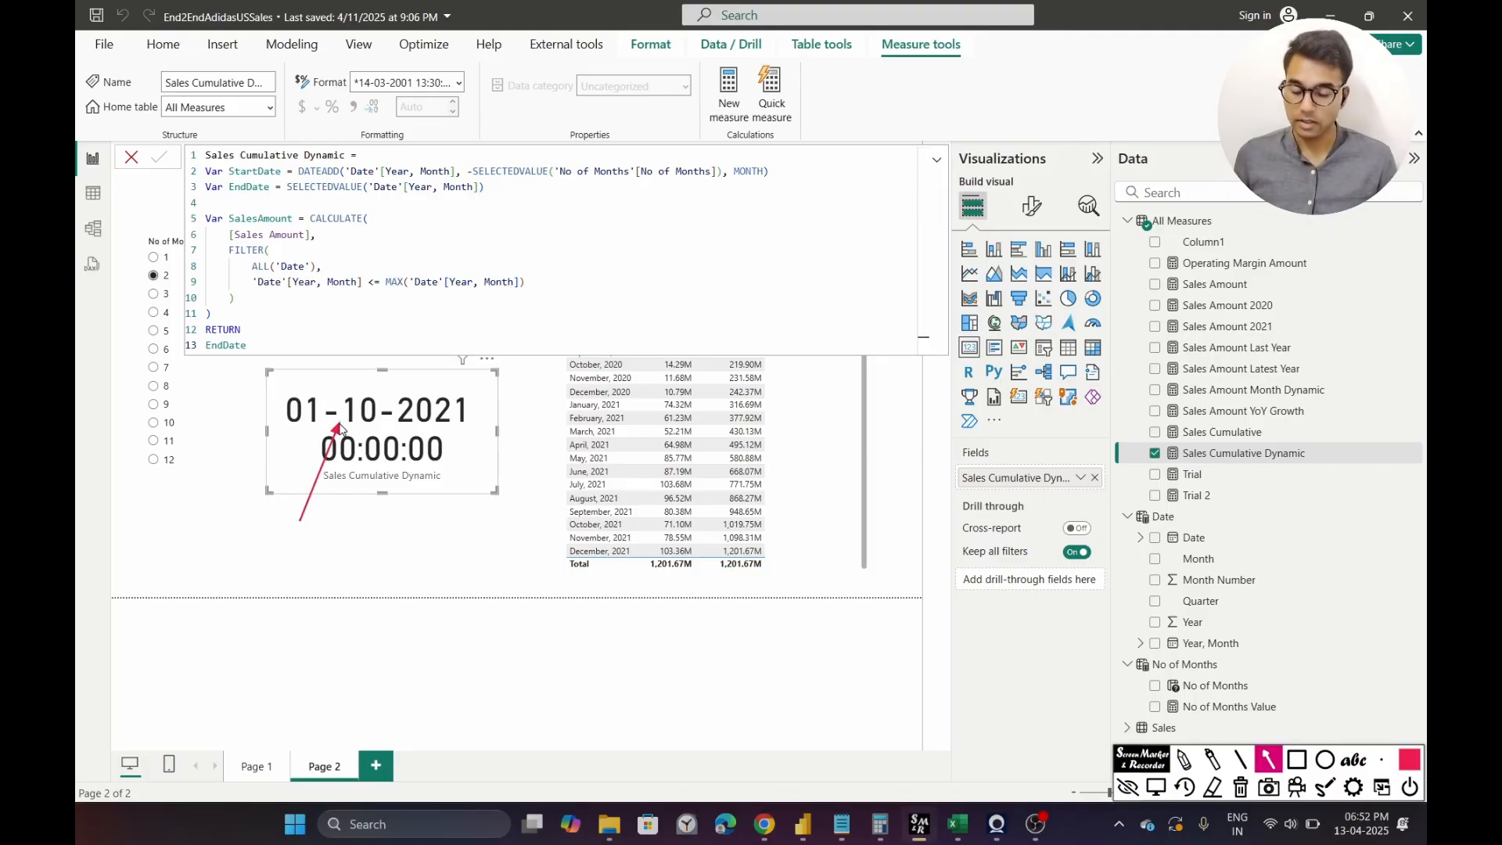
{"action": "key", "text": "Escape"}
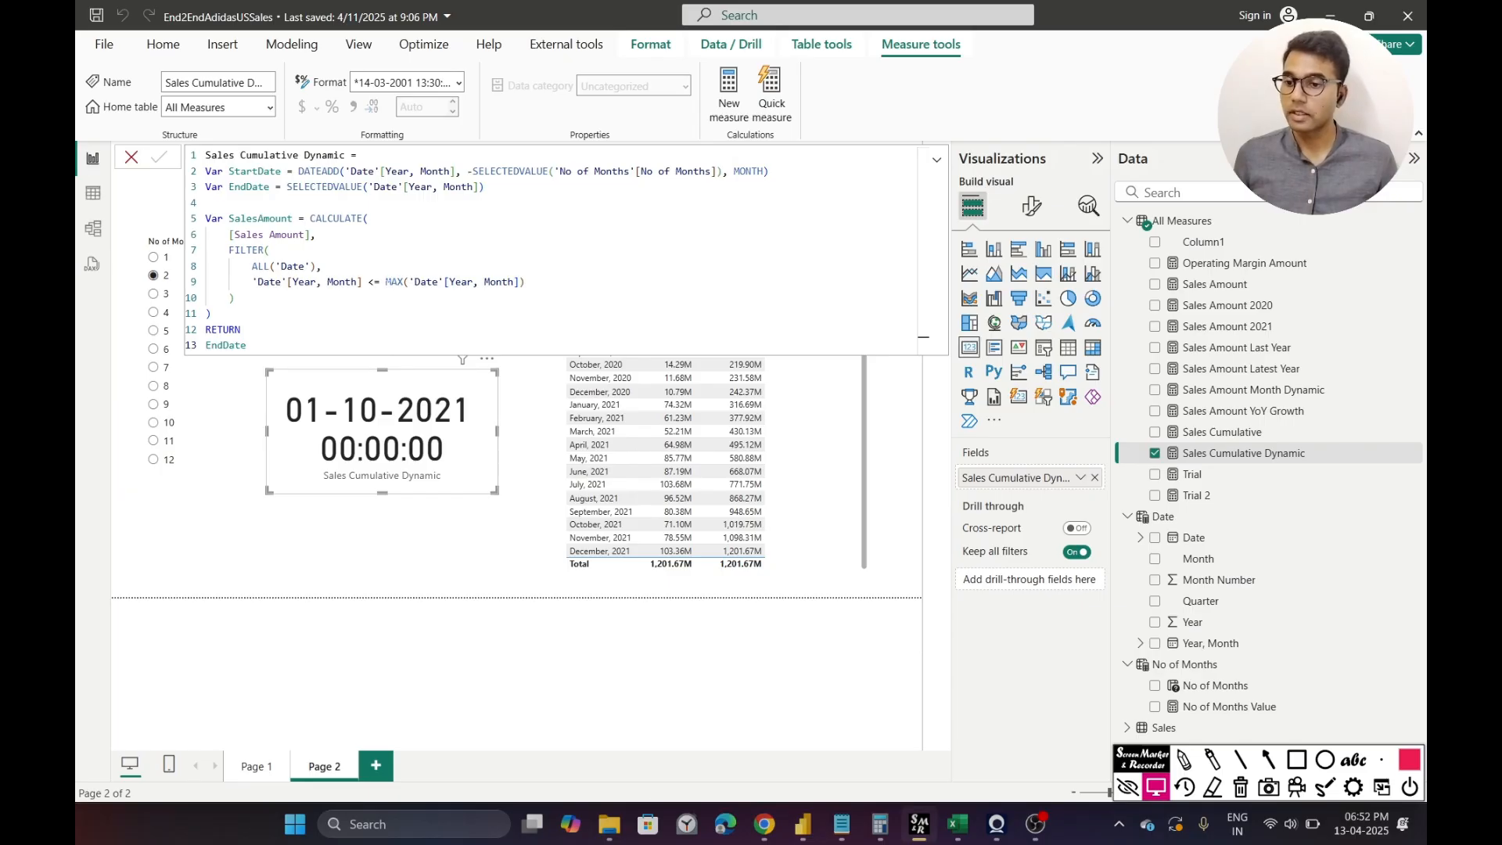
- Replace the FILTER condition in the SalesAmount variable with 'Date'[Year, Month] >= StartDate
{"action": "left_click_drag", "start_coordinate": [533, 283], "coordinate": [257, 282]}
{"action": "left_click", "coordinate": [467, 297]}
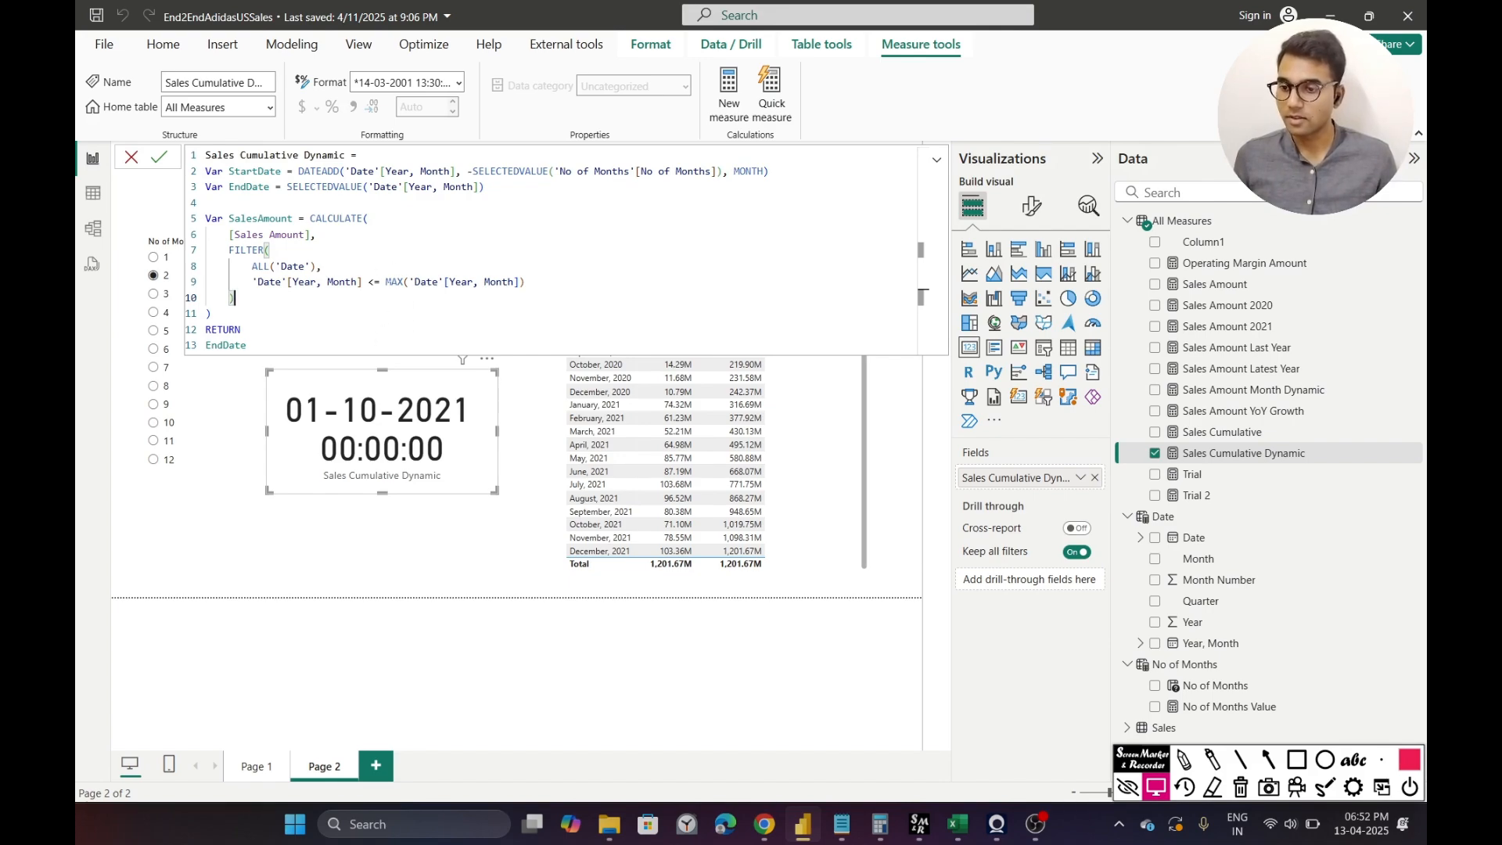
{"action": "left_click_drag", "start_coordinate": [386, 283], "coordinate": [556, 280]}
{"action": "key", "text": "BackSpace"}
{"action": "key", "text": "BackSpace"}
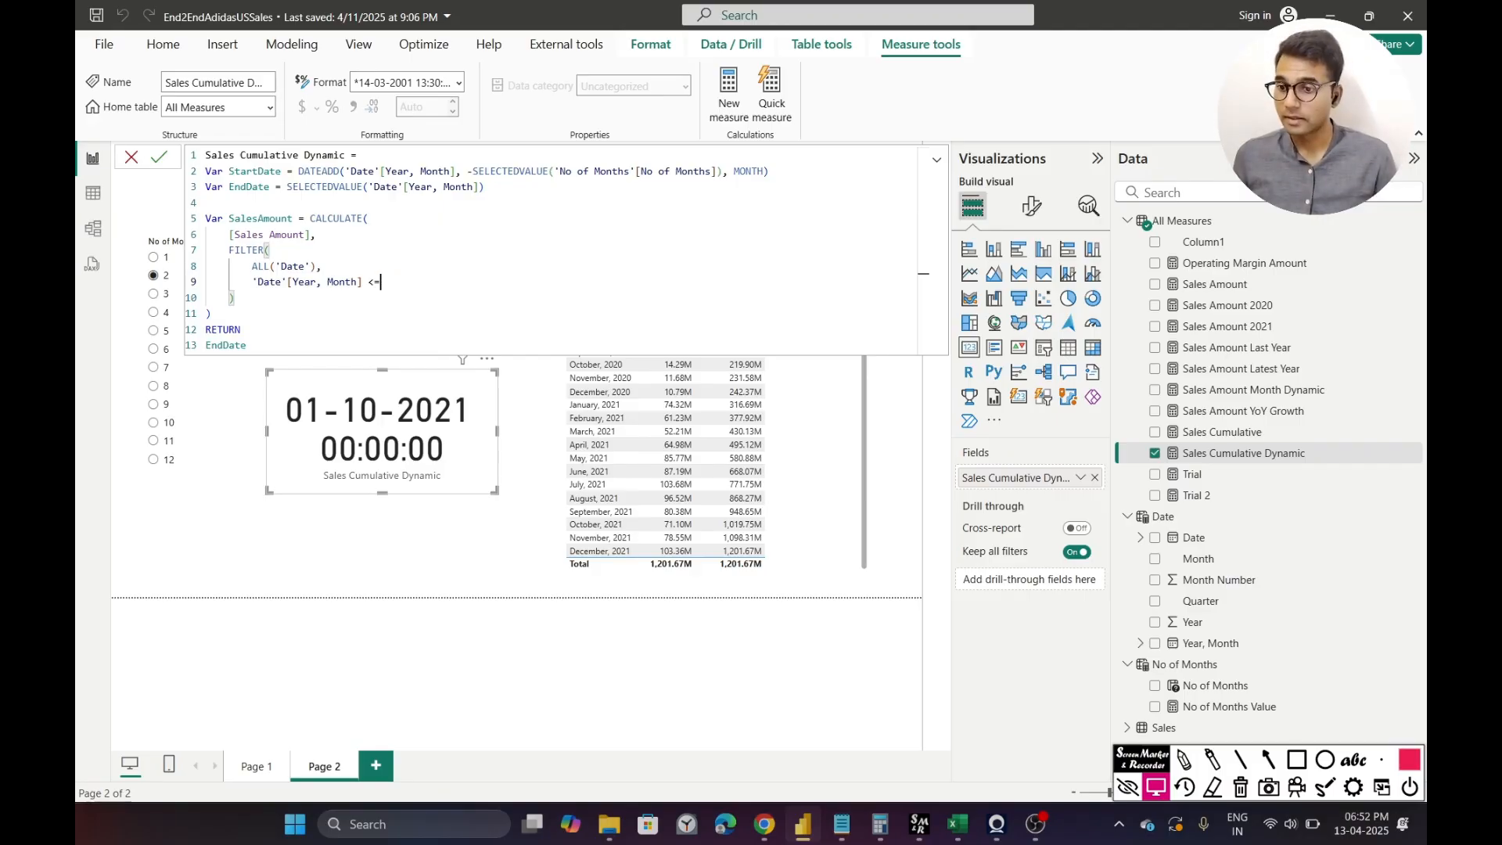
{"action": "key", "text": "BackSpace"}
{"action": "key", "text": "BackSpace"}
{"action": "type", "text": ">"}
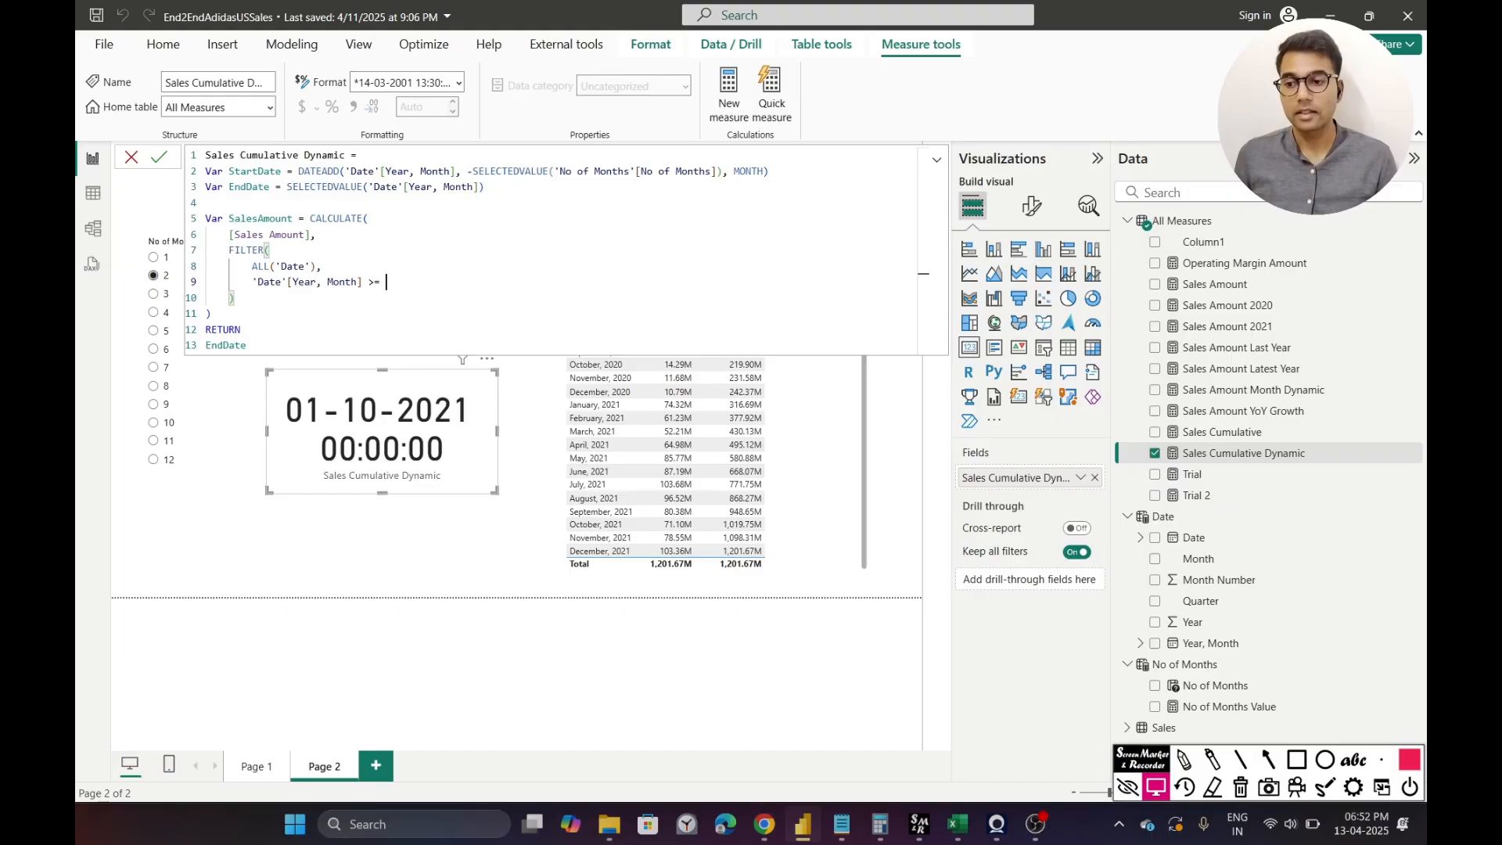
{"action": "type", "text": "= Star"}
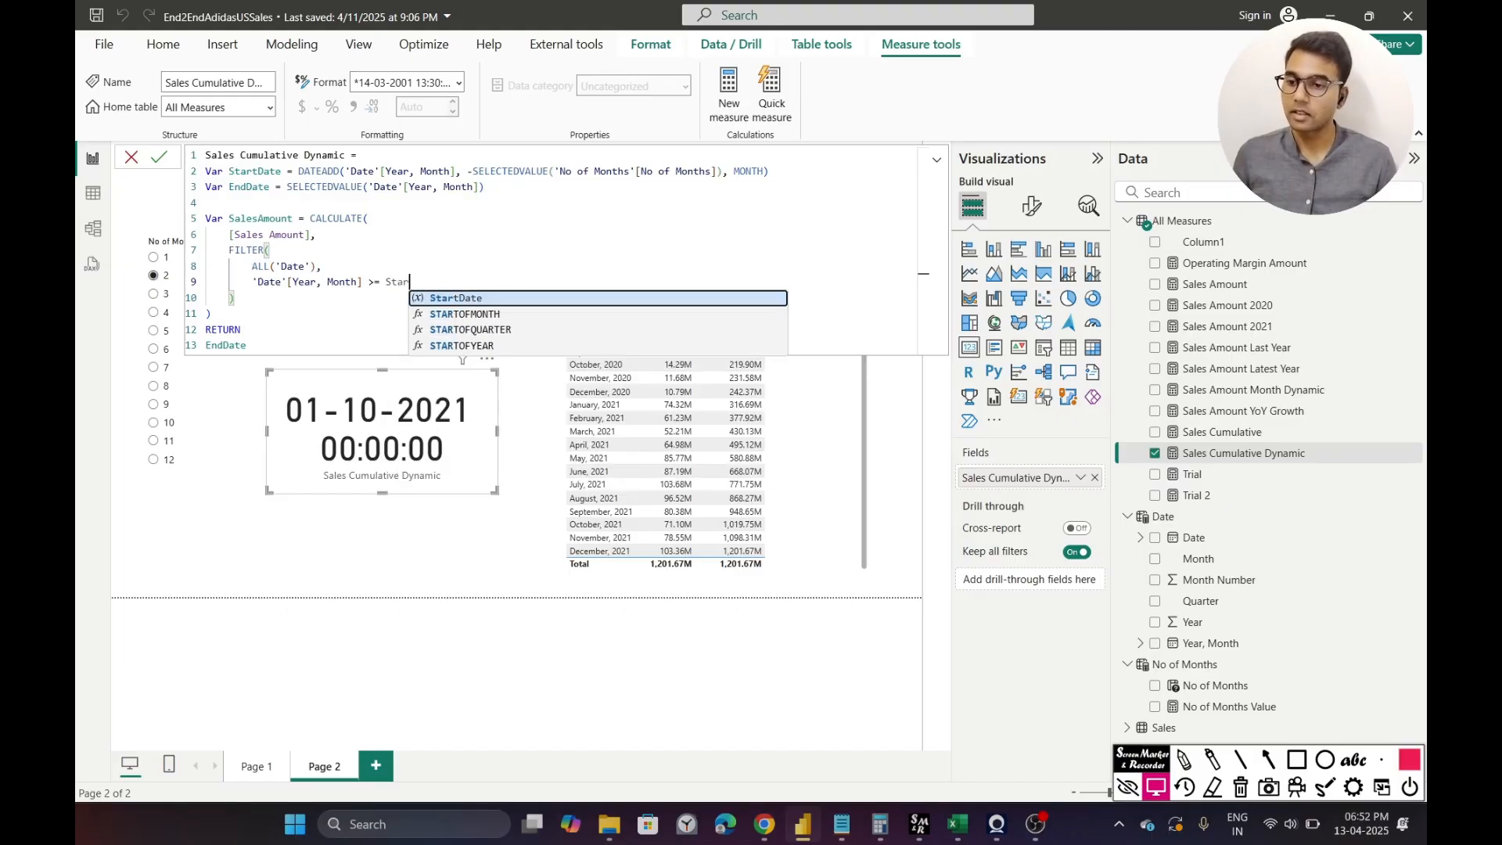
{"action": "key", "text": "Tab"}
- Add a second FILTER condition below the first, joined with &&: 'Date'[Year, Month] <= EndDate
{"action": "key", "text": "Return"}
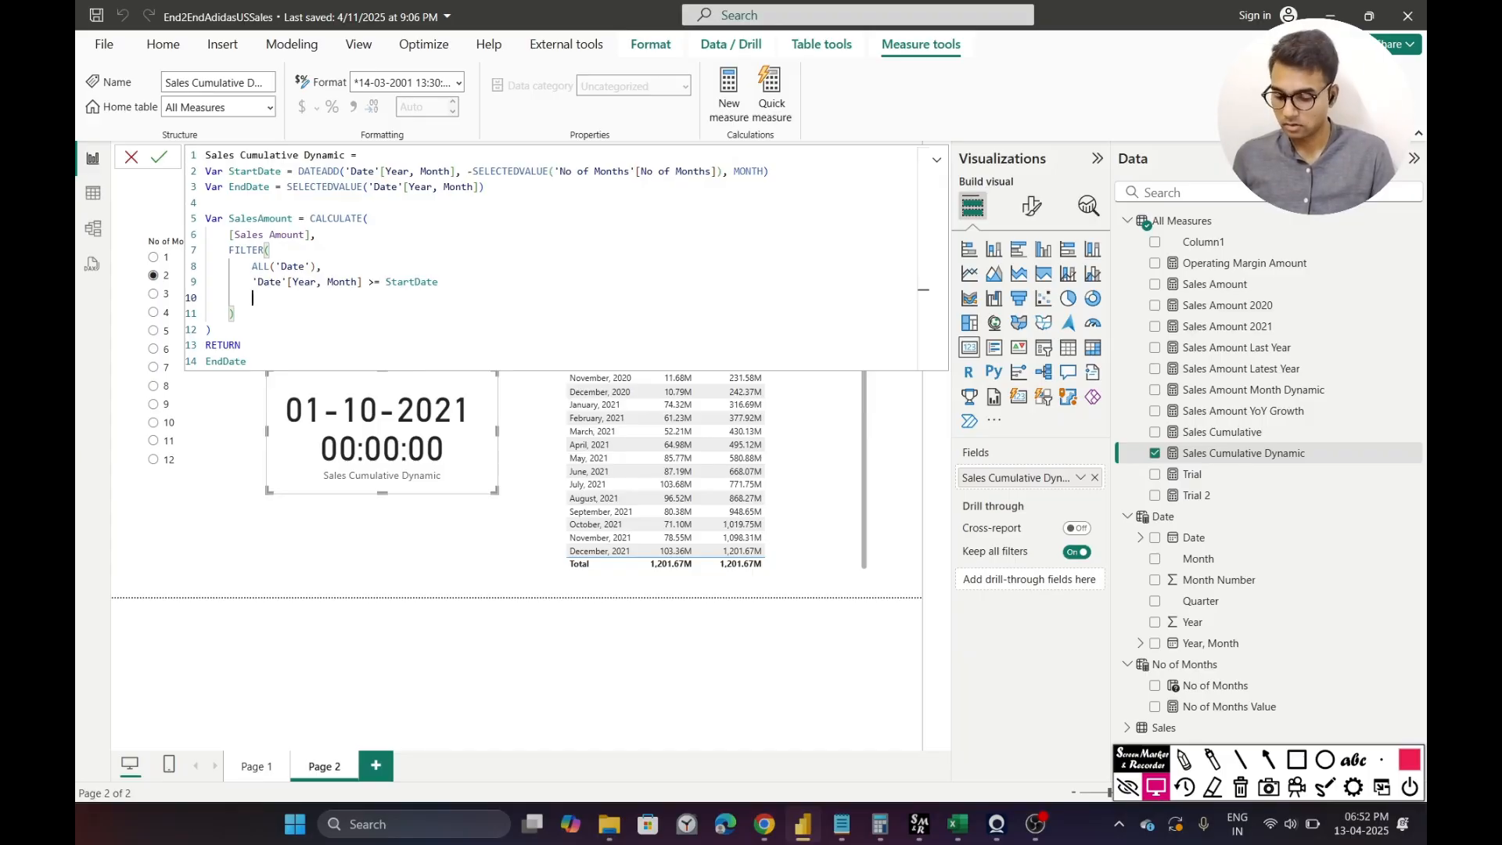
{"action": "type", "text": "77"}
{"action": "key", "text": "BackSpace"}
{"action": "key", "text": "BackSpace"}
{"action": "type", "text": "&"}
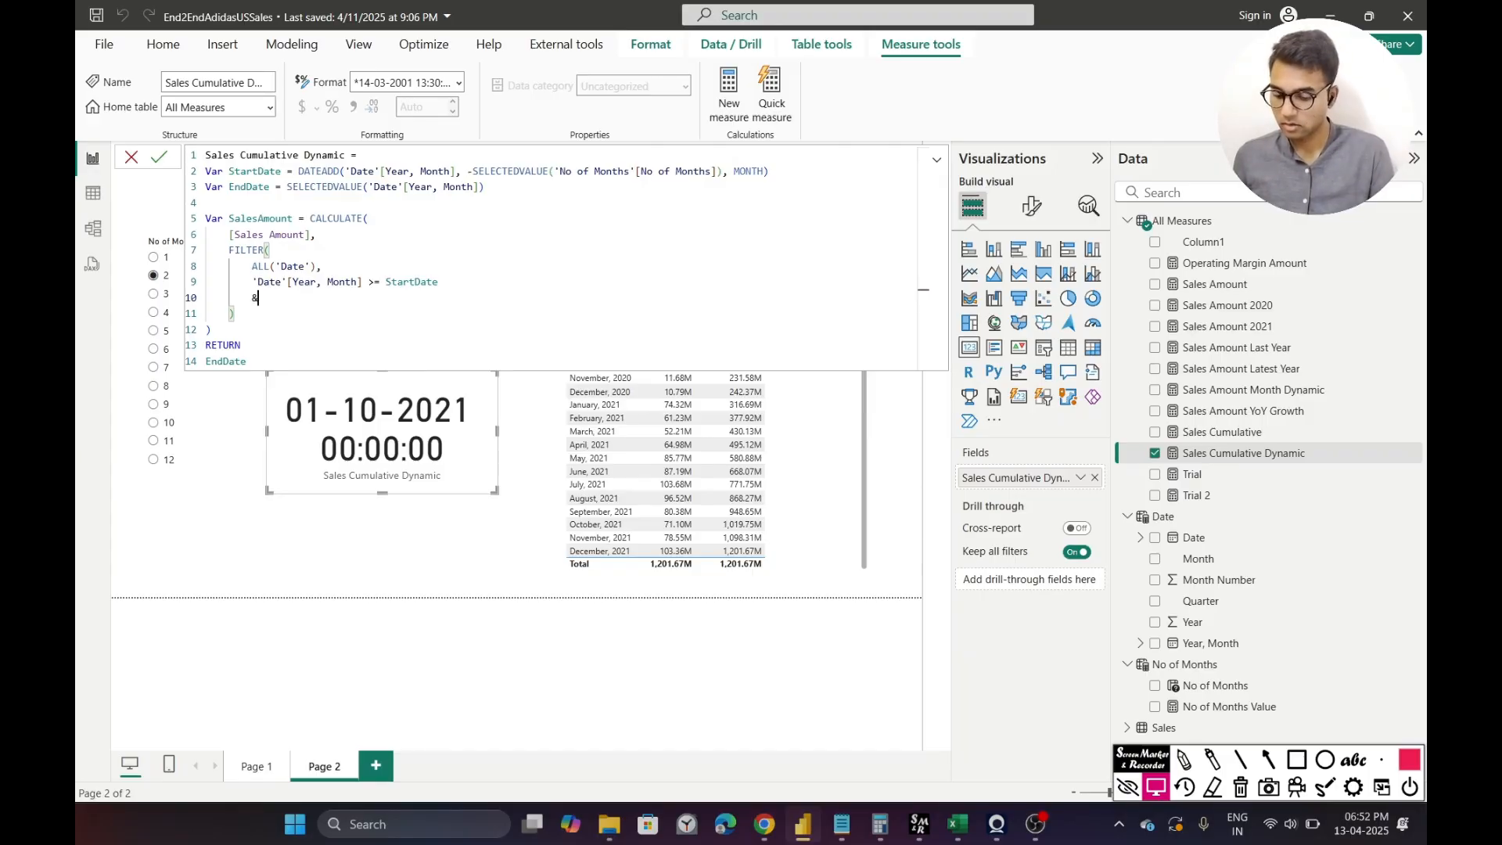
{"action": "type", "text": "&"}
{"action": "key", "text": "Return"}
{"action": "type", "text": "'Date"}
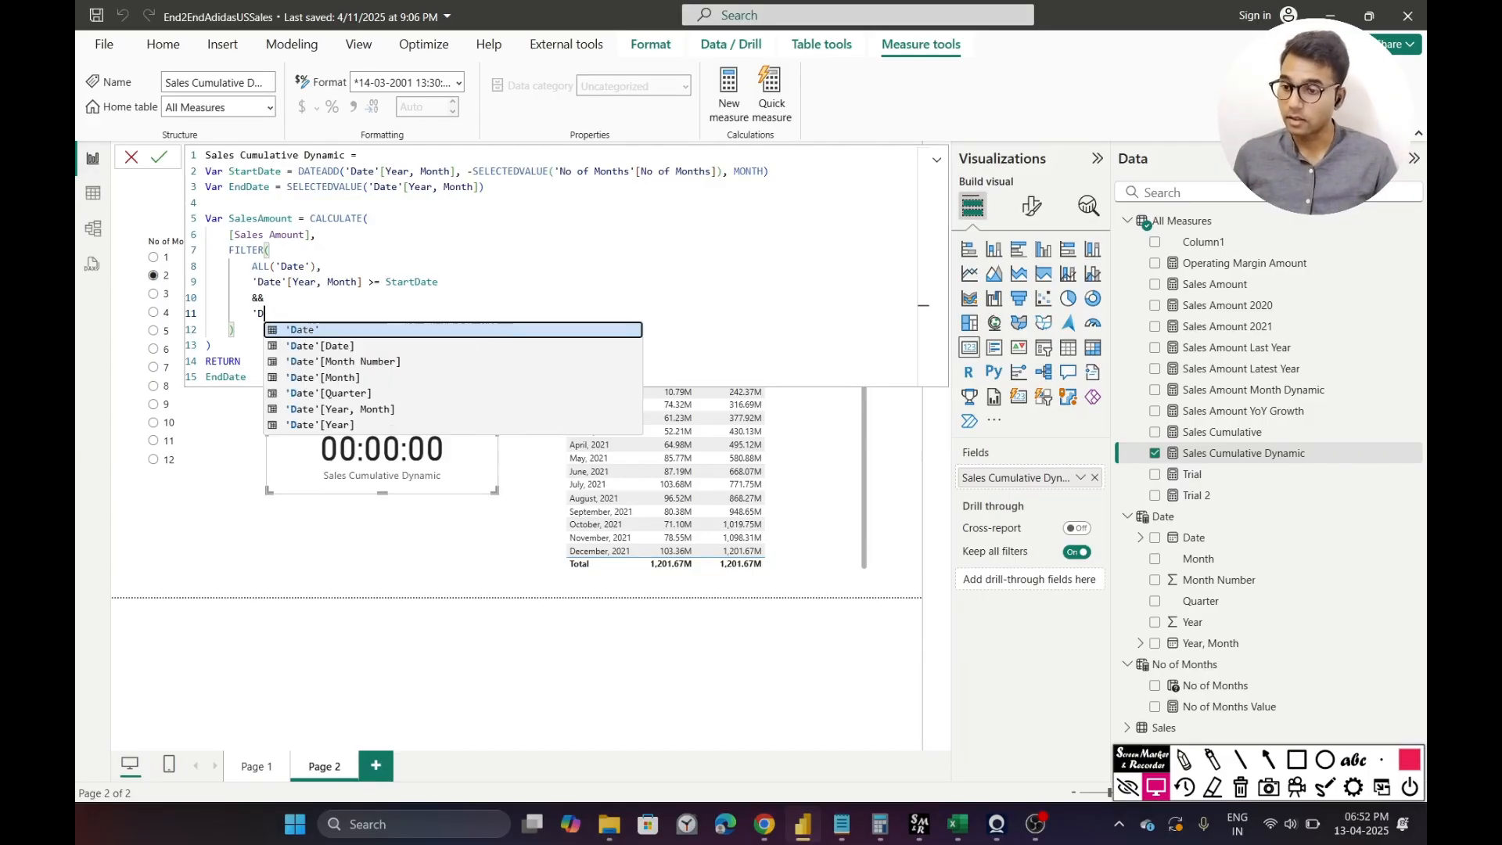
{"action": "key", "text": "Down"}
{"action": "key", "text": "Down"}
{"action": "key", "text": "Down"}
{"action": "key", "text": "Down"}
{"action": "key", "text": "Down"}
{"action": "key", "text": "Tab"}
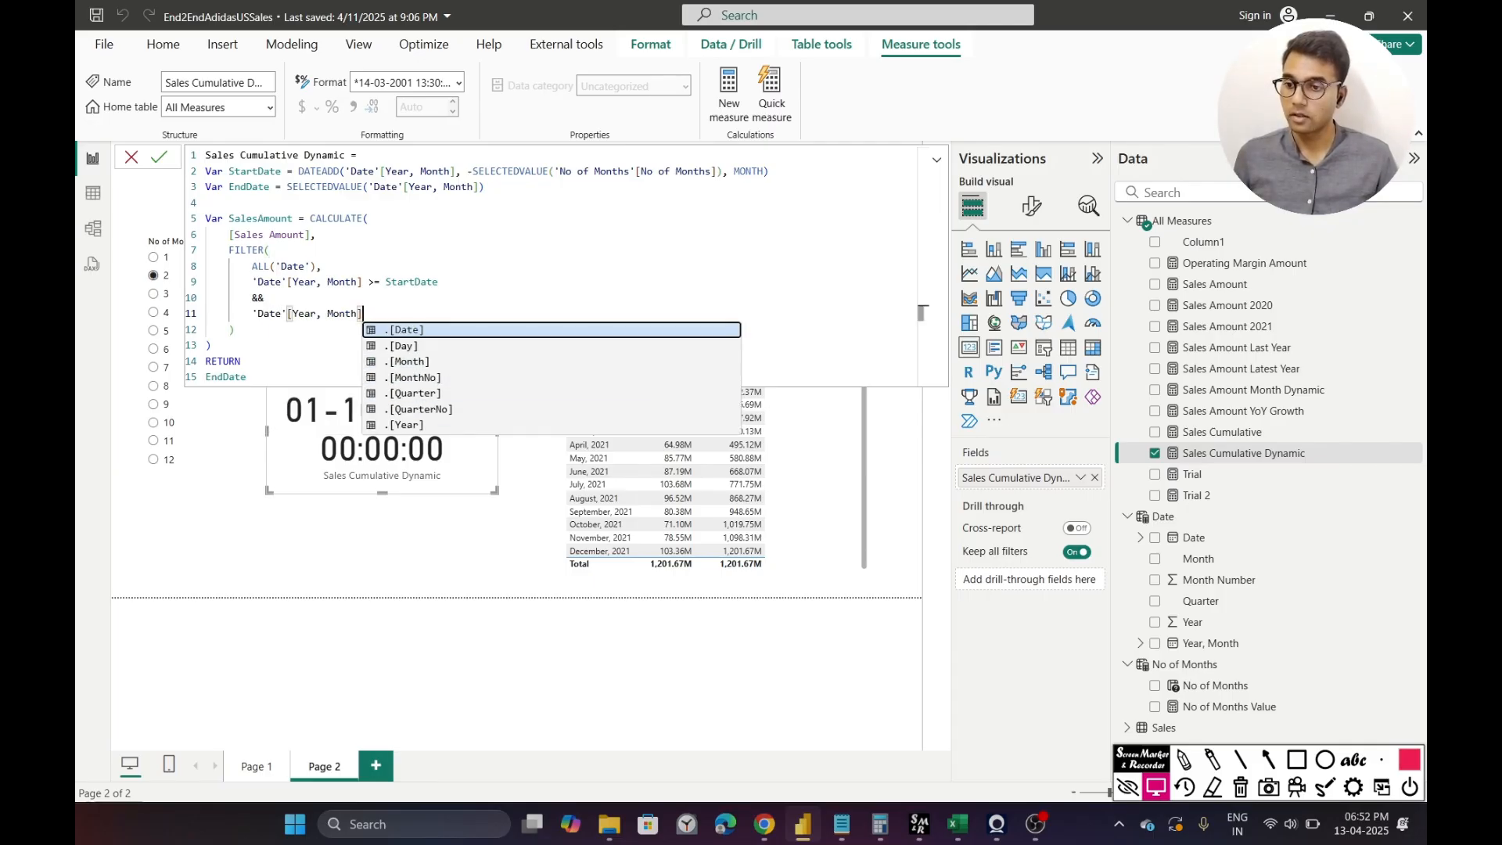
{"action": "type", "text": "<= End"}
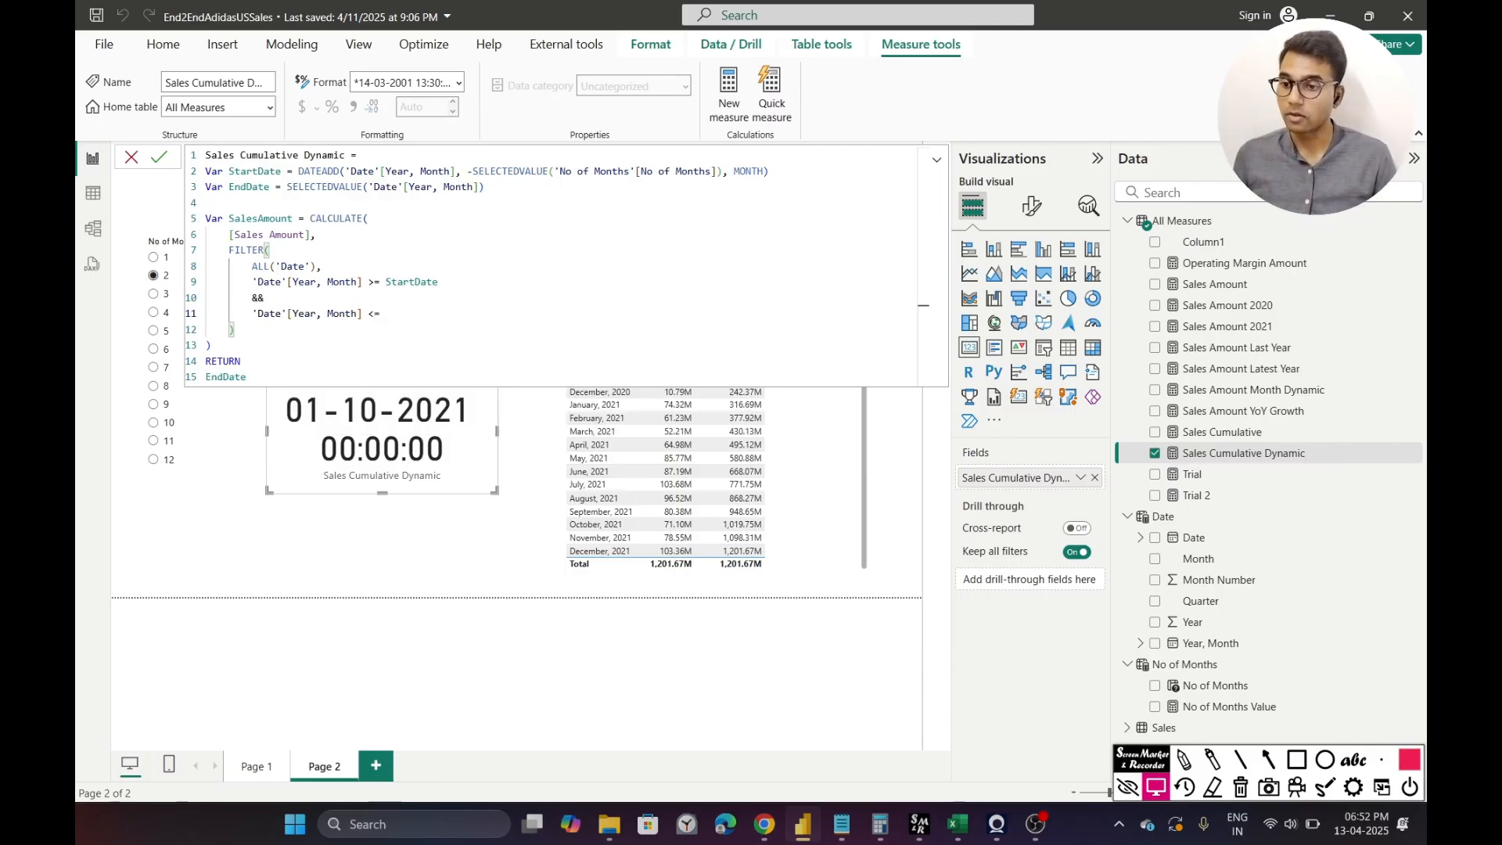
{"action": "key", "text": "Tab"}
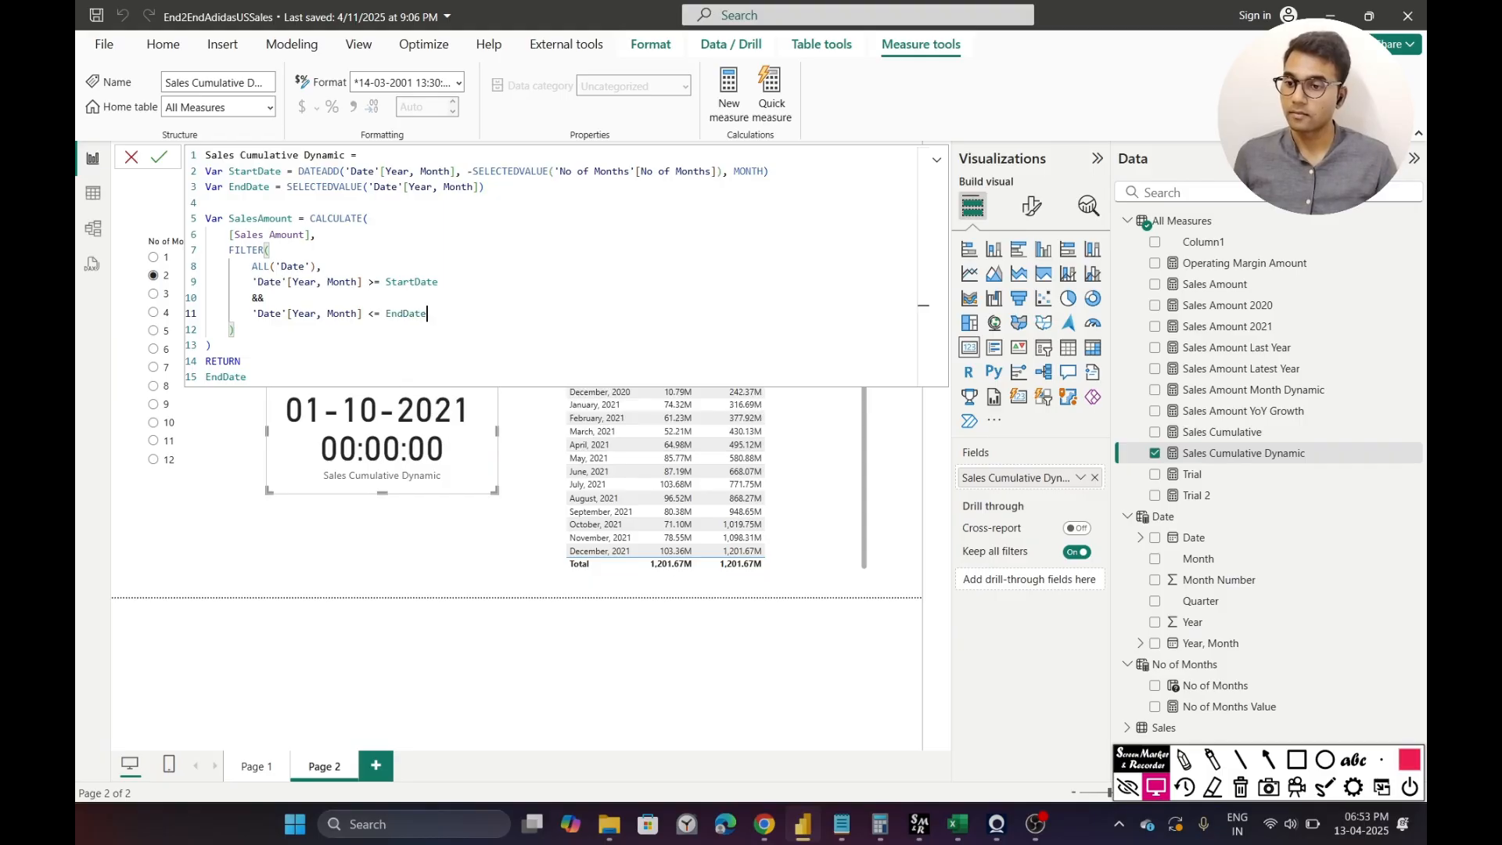
- Replace EndDate with the SalesAmount variable as the value returned below RETURN, commit the measure and leave the formula editor
{"action": "key", "text": "Down"}
{"action": "key", "text": "Down"}
{"action": "key", "text": "Down"}
{"action": "key", "text": "Down"}
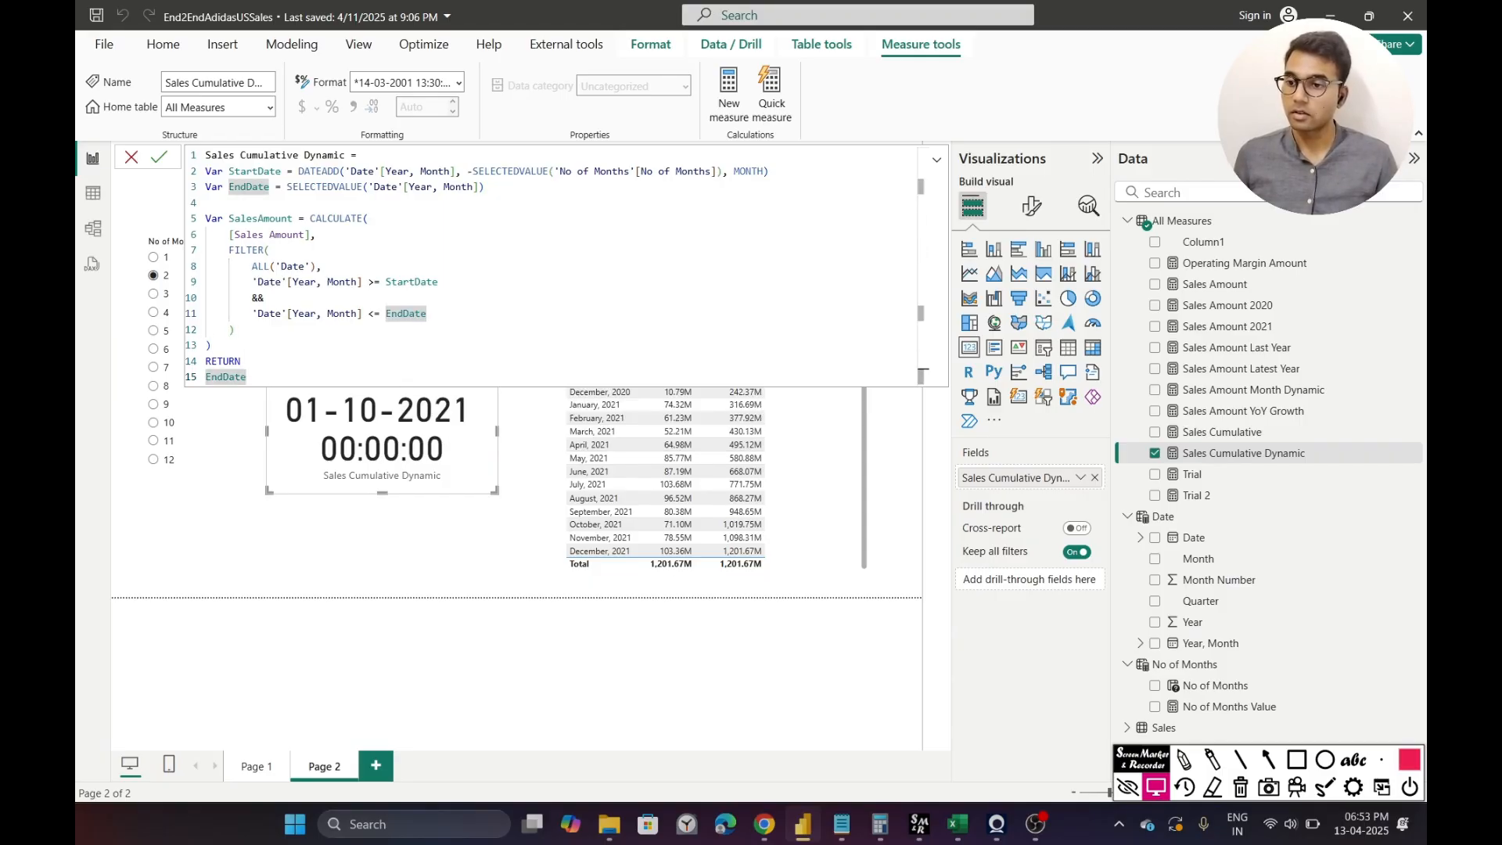
{"action": "key", "text": "BackSpace"}
{"action": "key", "text": "BackSpace"}
{"action": "key", "text": "BackSpace"}
{"action": "key", "text": "BackSpace"}
{"action": "key", "text": "BackSpace"}
{"action": "key", "text": "BackSpace"}
{"action": "key", "text": "BackSpace"}
{"action": "type", "text": "Sal"}
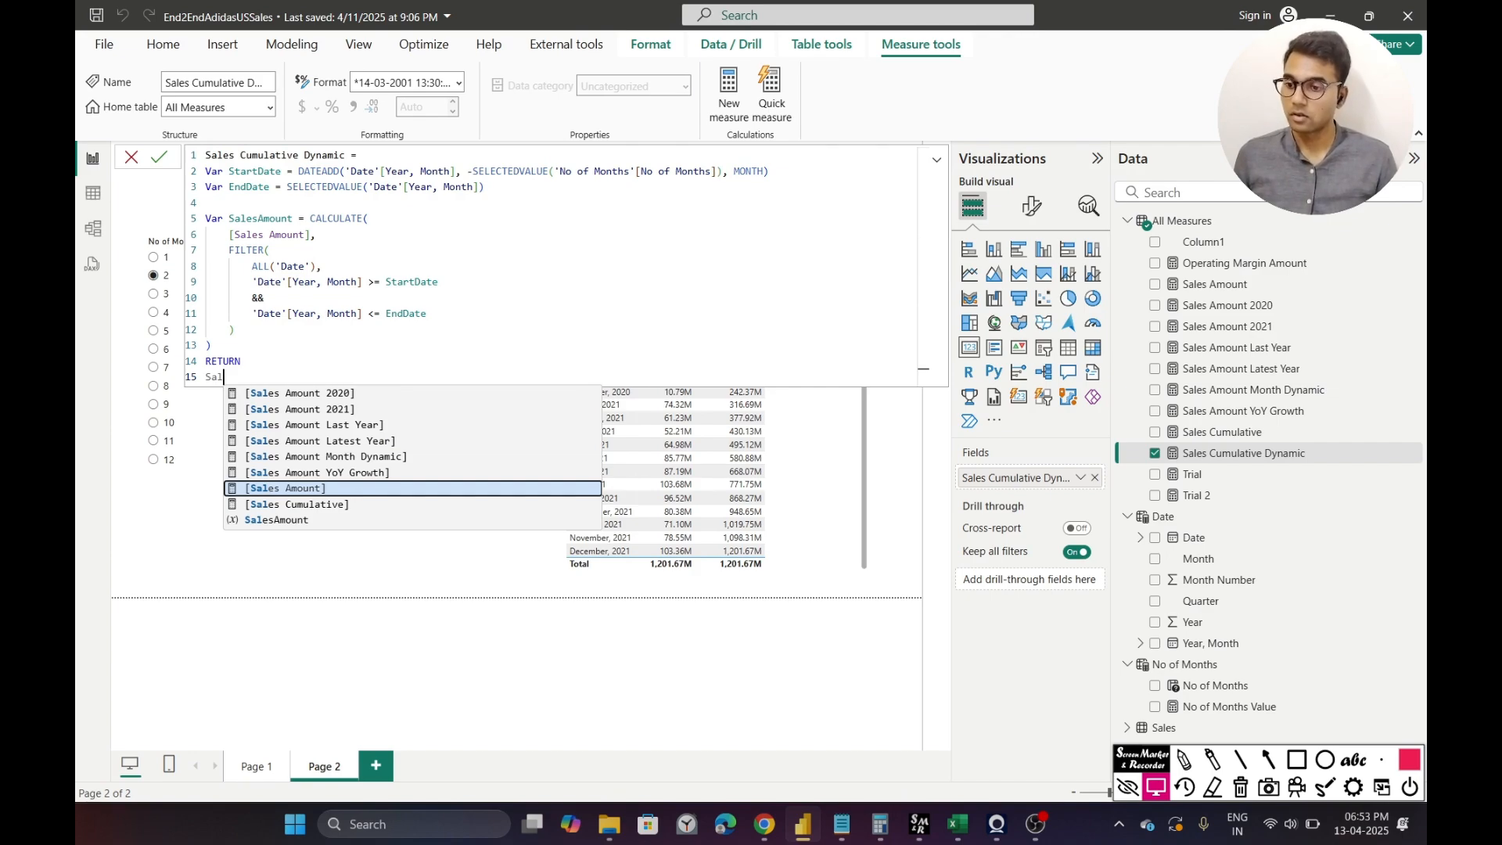
{"action": "key", "text": "Down"}
{"action": "key", "text": "Down"}
{"action": "key", "text": "Tab"}
{"action": "key", "text": "Return"}
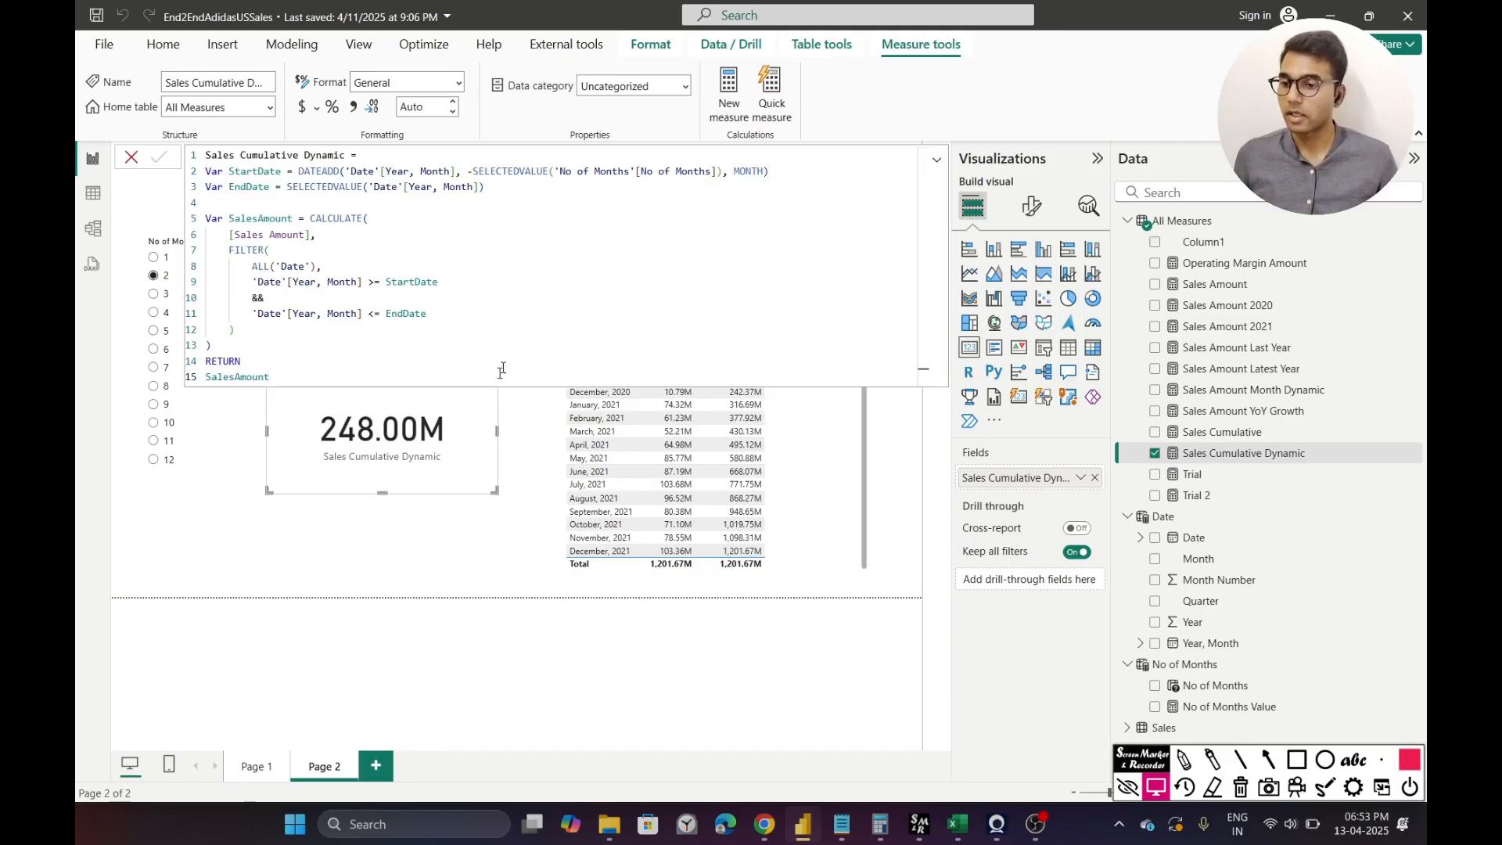
{"action": "left_click", "coordinate": [451, 528]}
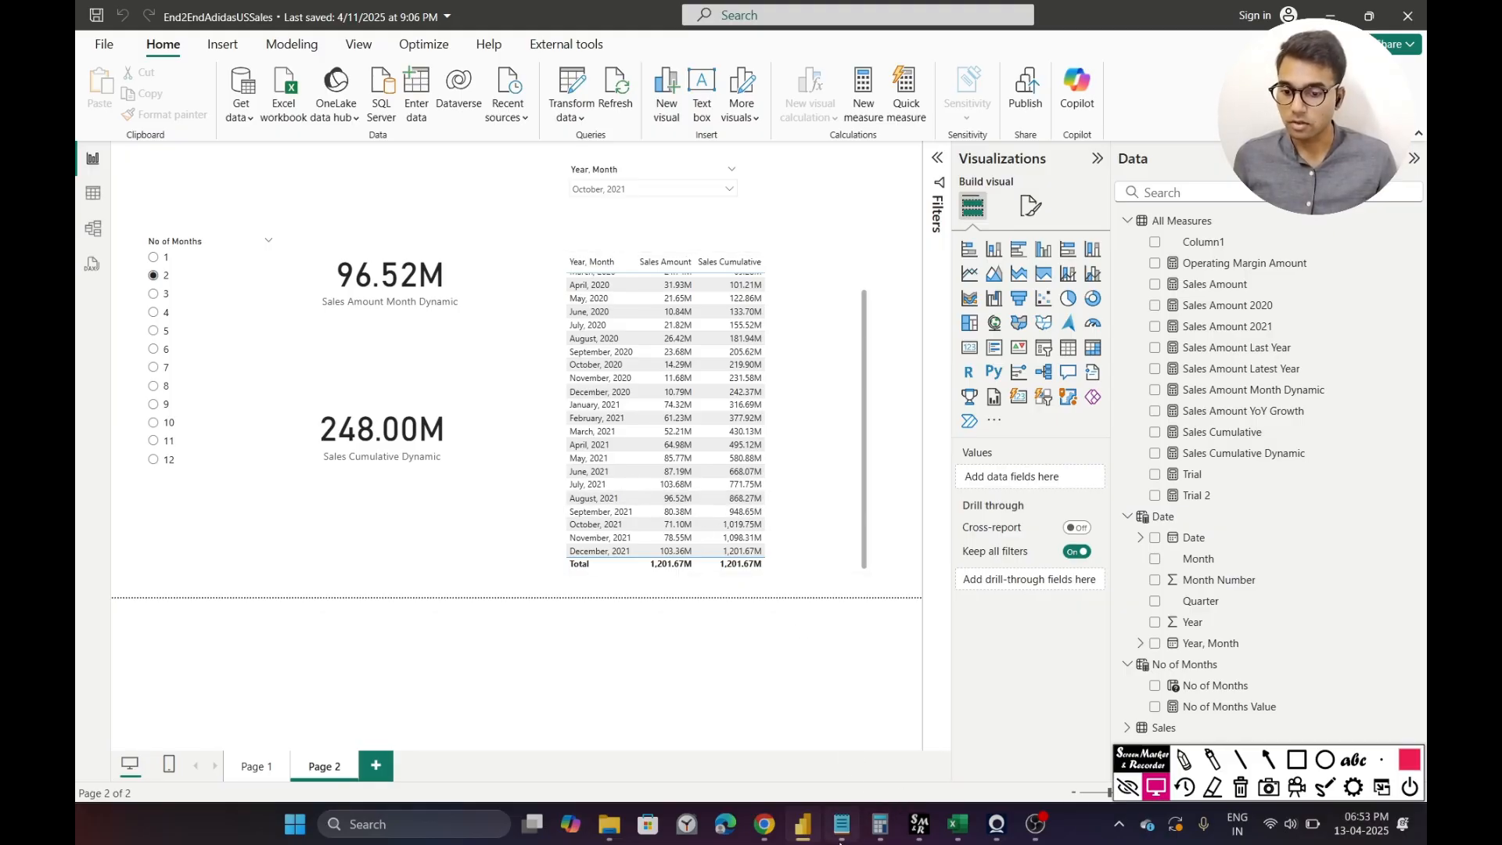
- Switch to Calculator and add 96.52, 80.38 and 71.1 to check the cumulative sales from August to October, 2021
{"action": "left_click", "coordinate": [880, 824]}
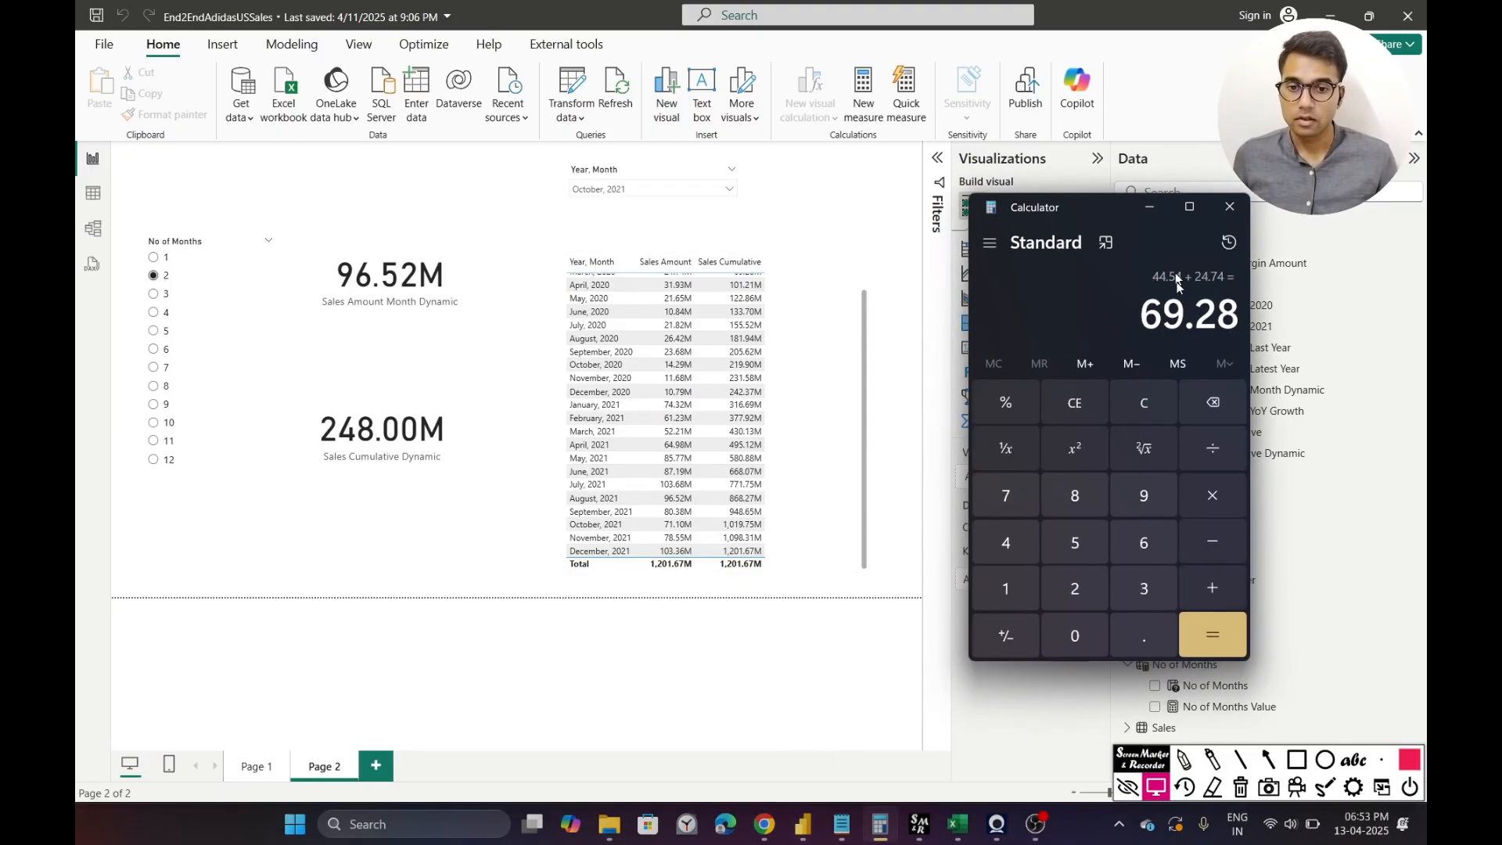
{"action": "left_click", "coordinate": [1081, 408]}
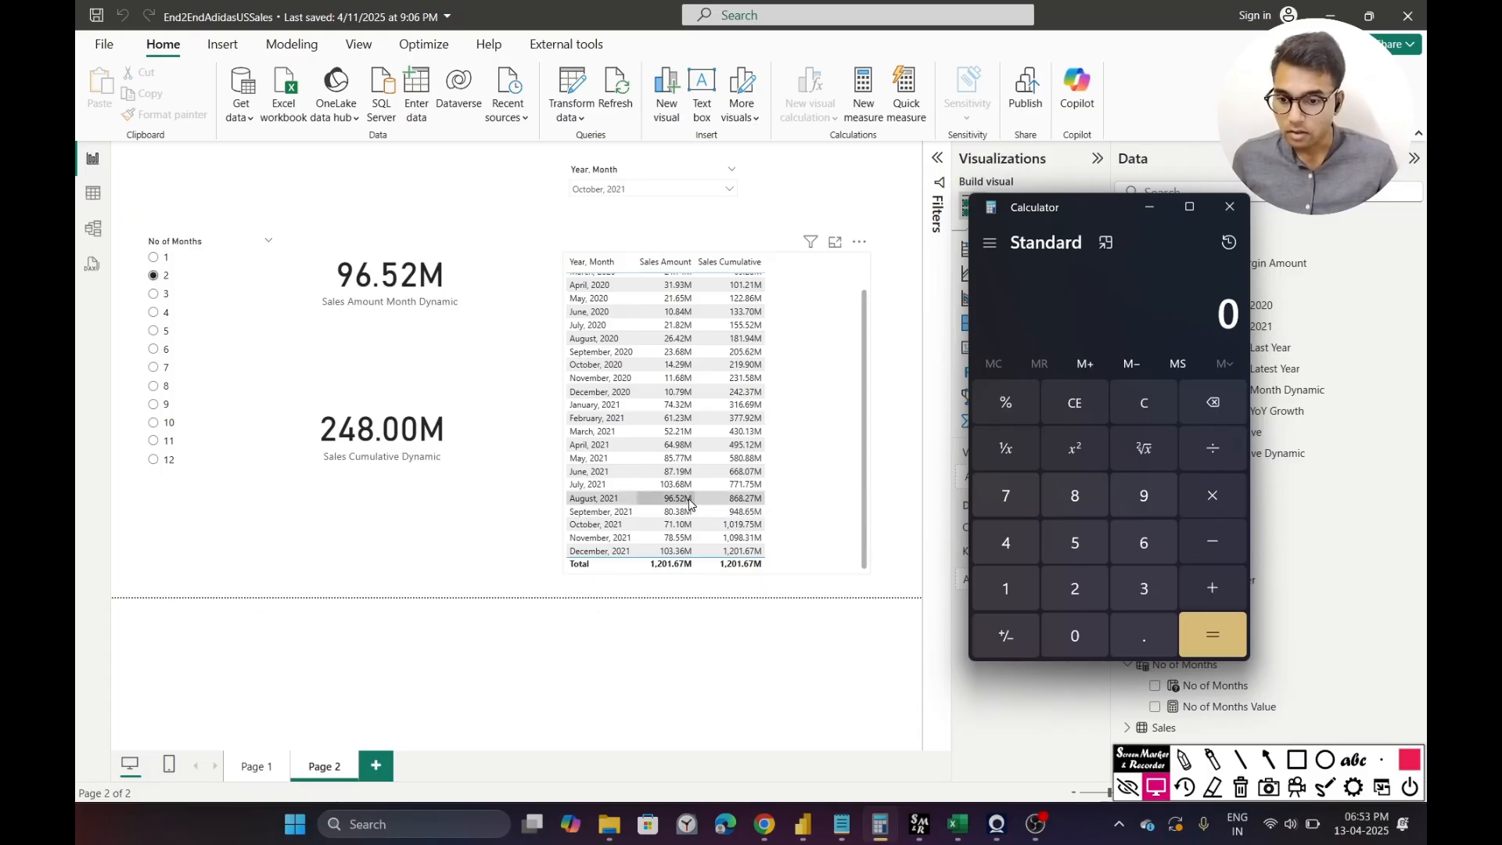
{"action": "type", "text": "96"}
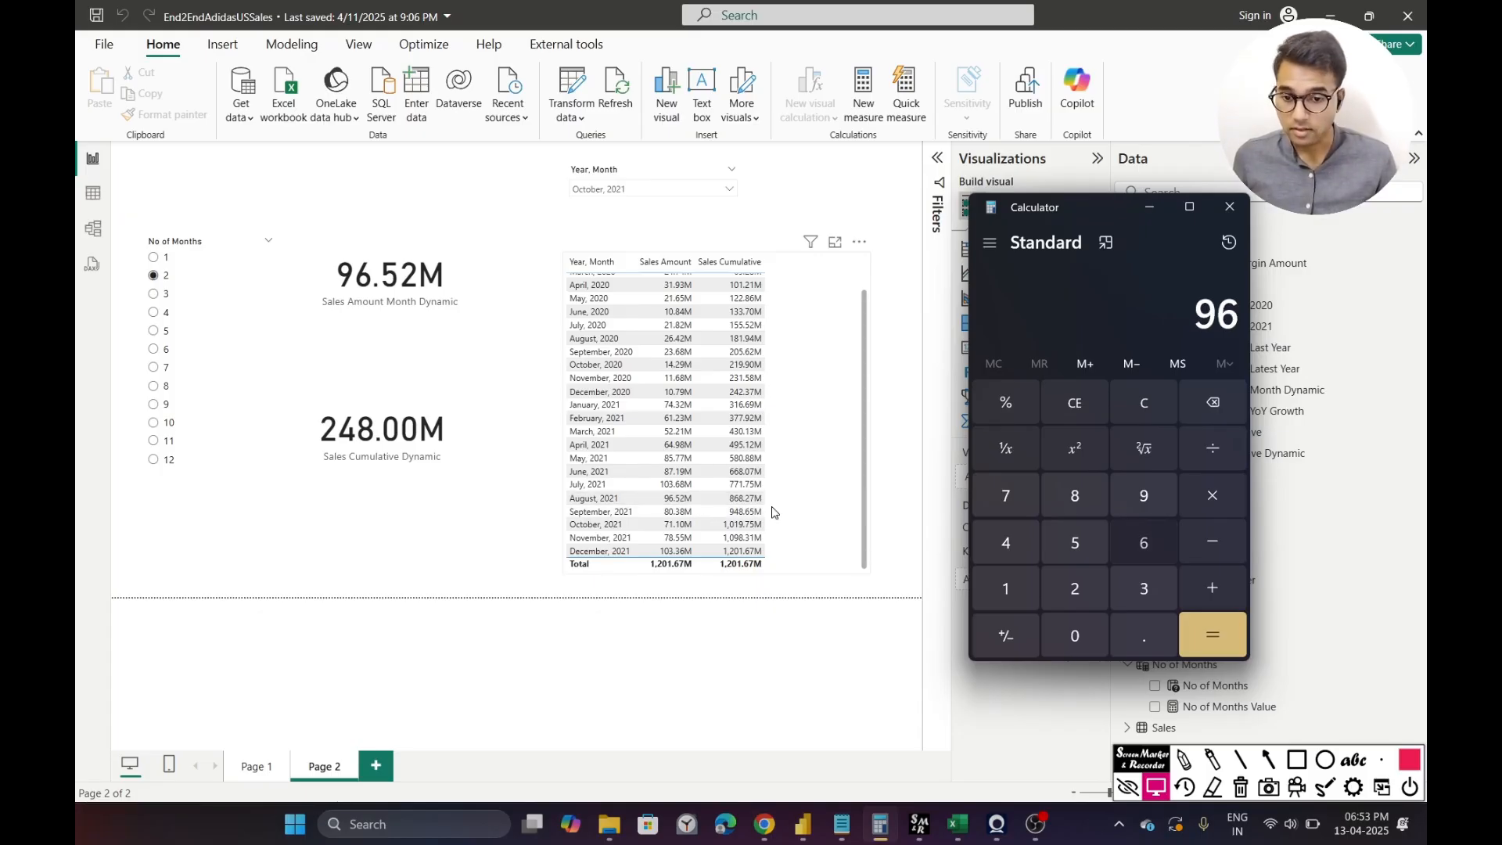
{"action": "type", "text": ".52"}
{"action": "key", "text": "plus"}
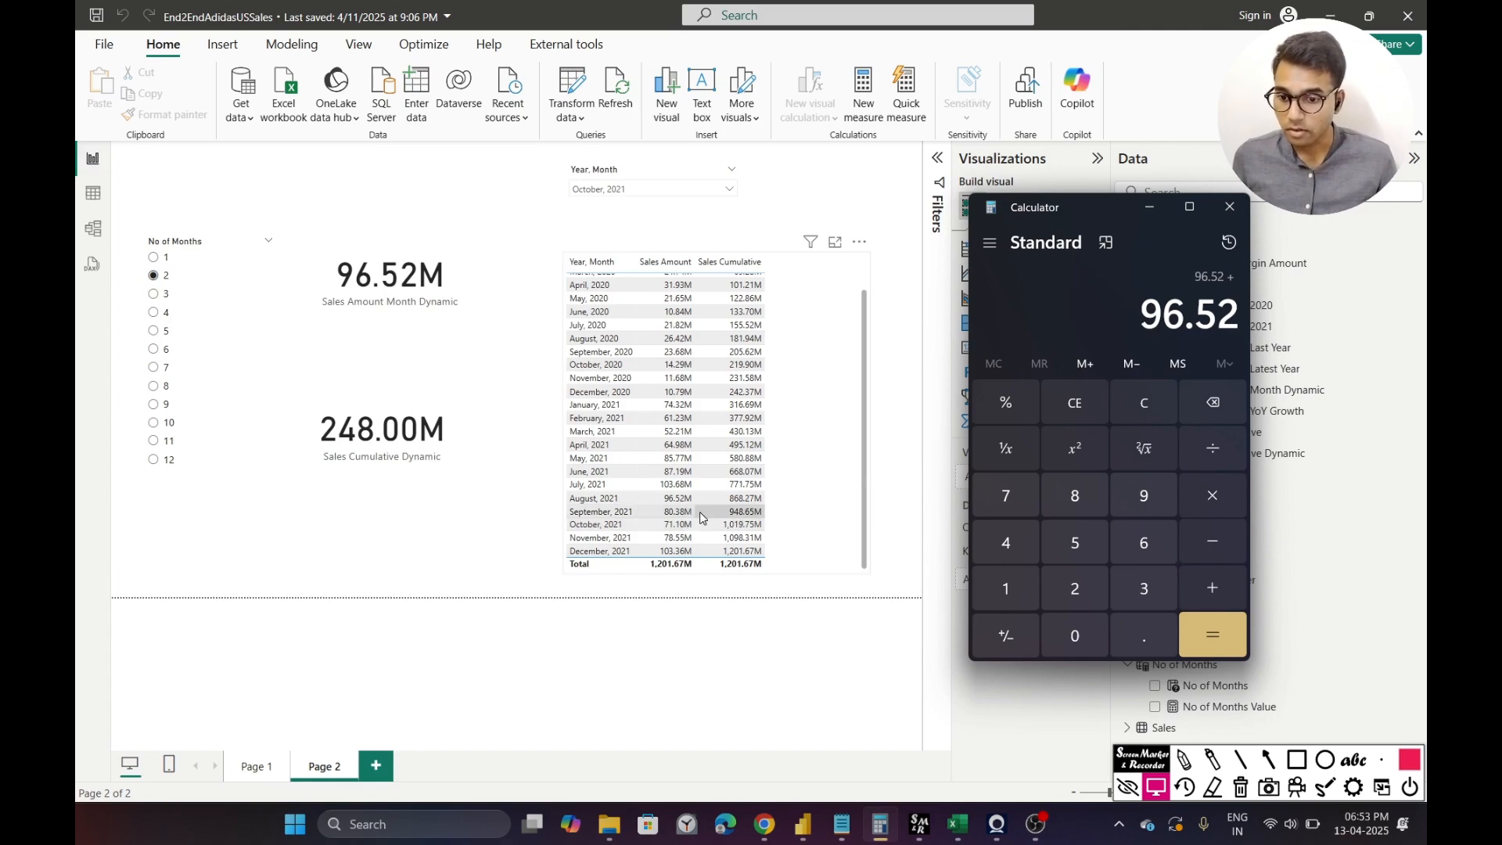
{"action": "type", "text": "80.38"}
{"action": "key", "text": "plus"}
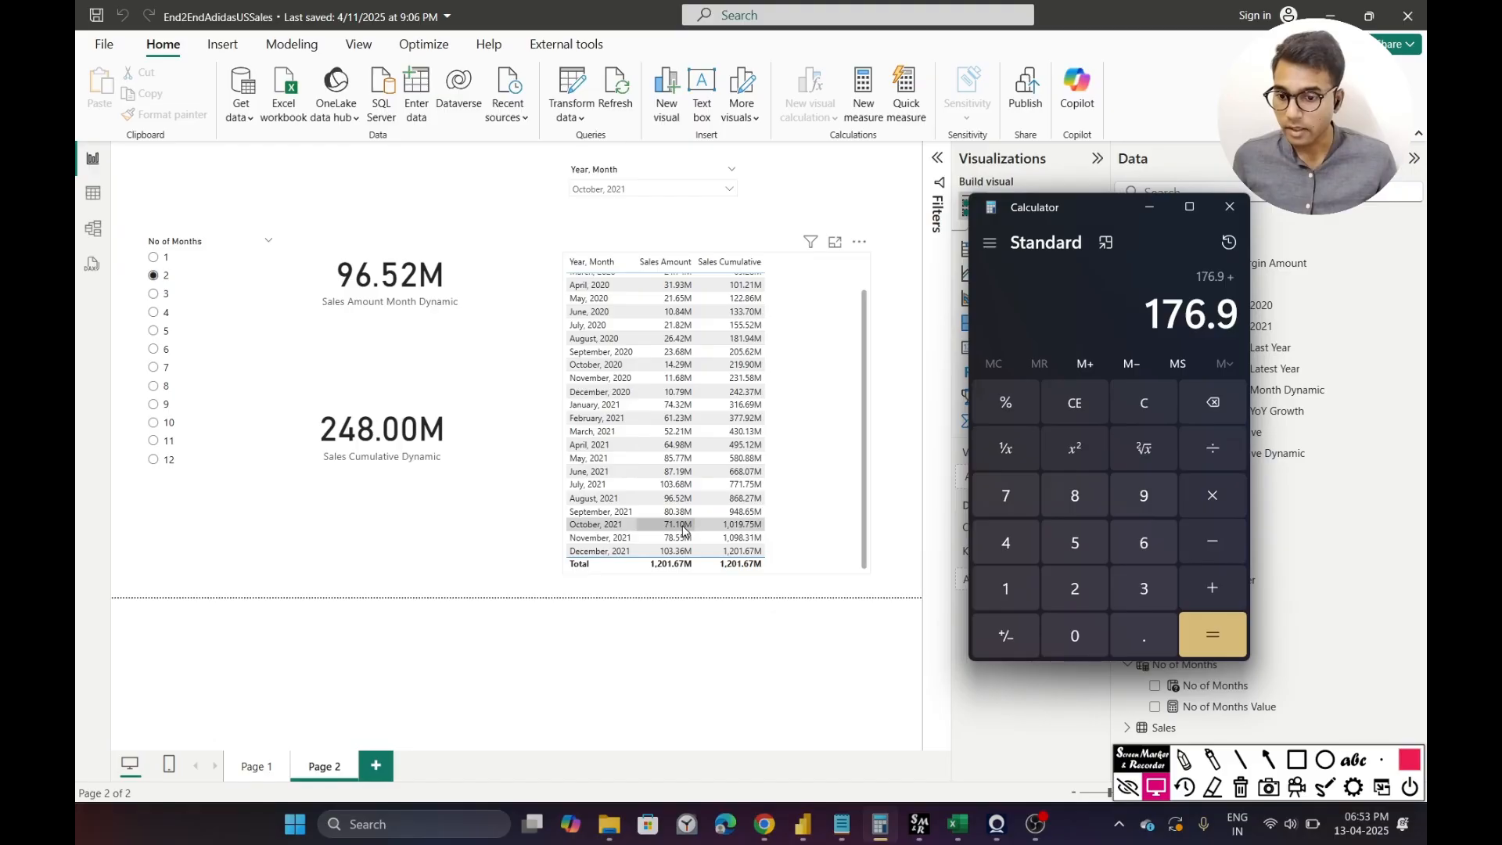
{"action": "type", "text": "71.1"}
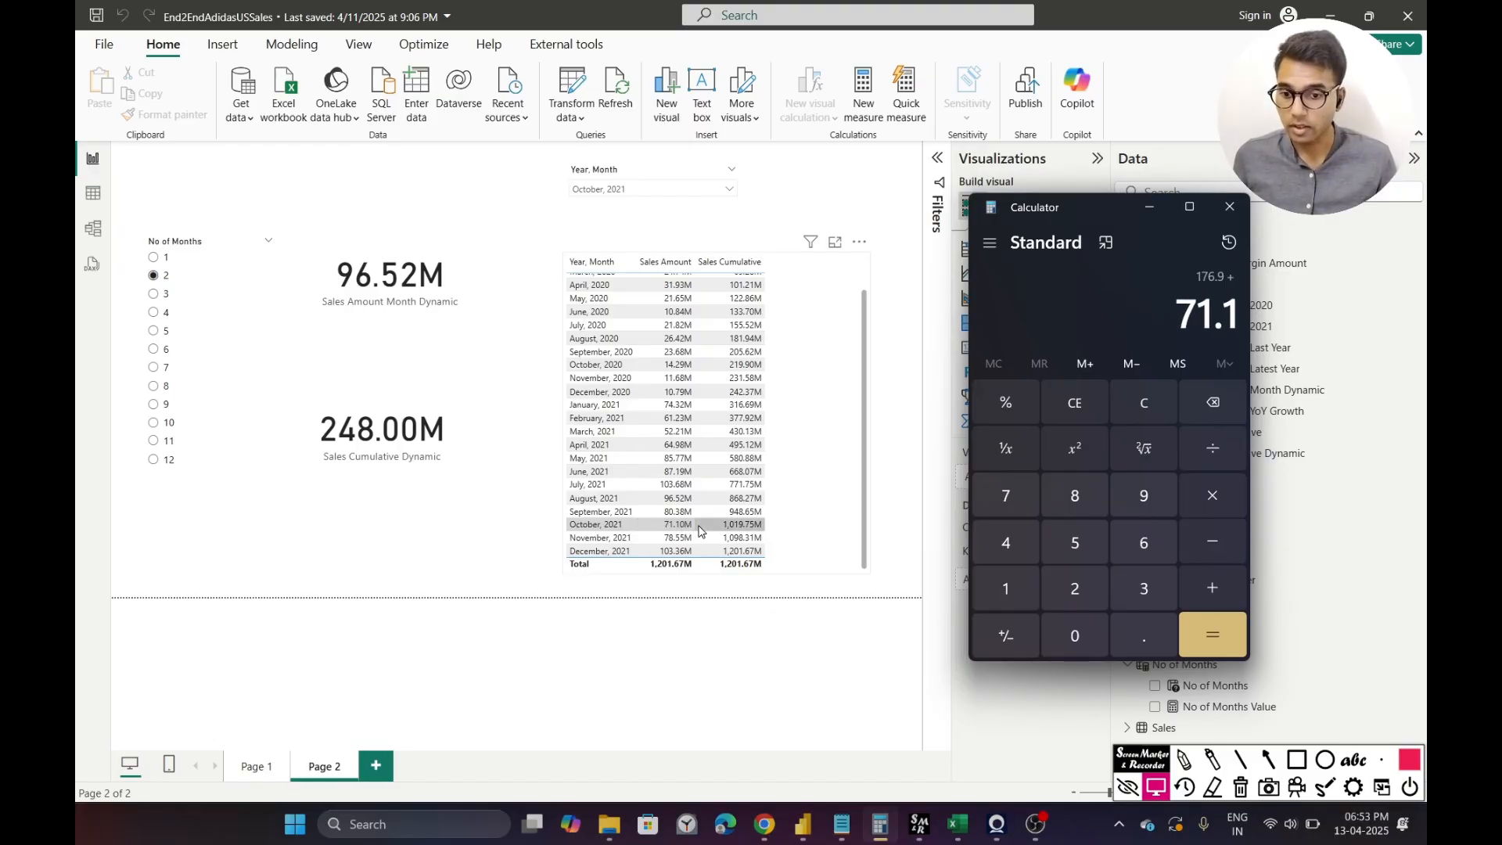
{"action": "key", "text": "Return"}
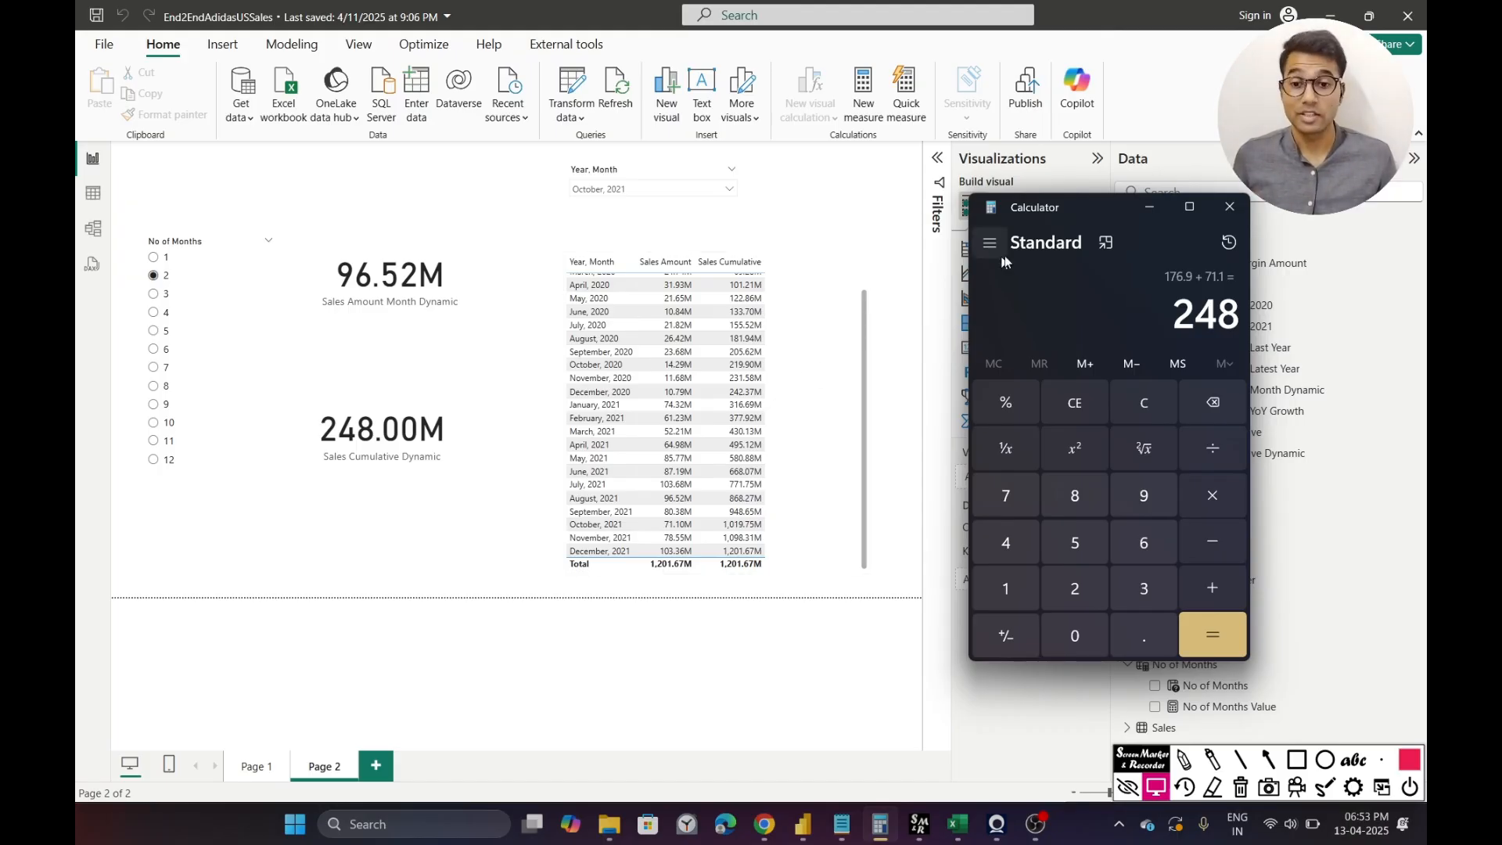
{"action": "left_click", "coordinate": [1149, 206]}
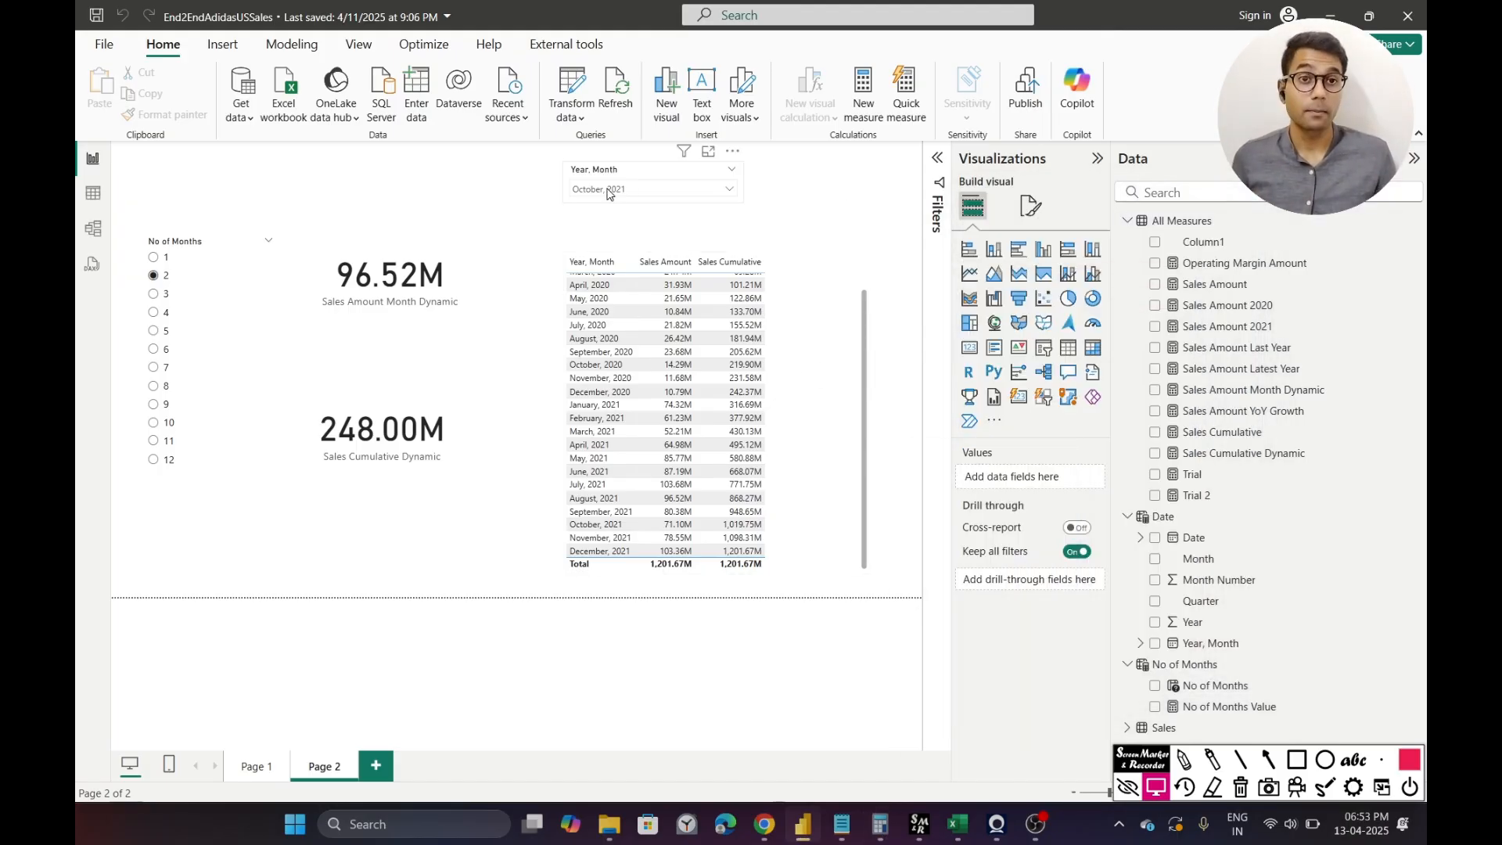
- Set the Year, Month slicer to December, 2021
{"action": "left_click", "coordinate": [608, 192]}
{"action": "scroll", "coordinate": [611, 239], "scroll_direction": "down", "scroll_amount": 6}
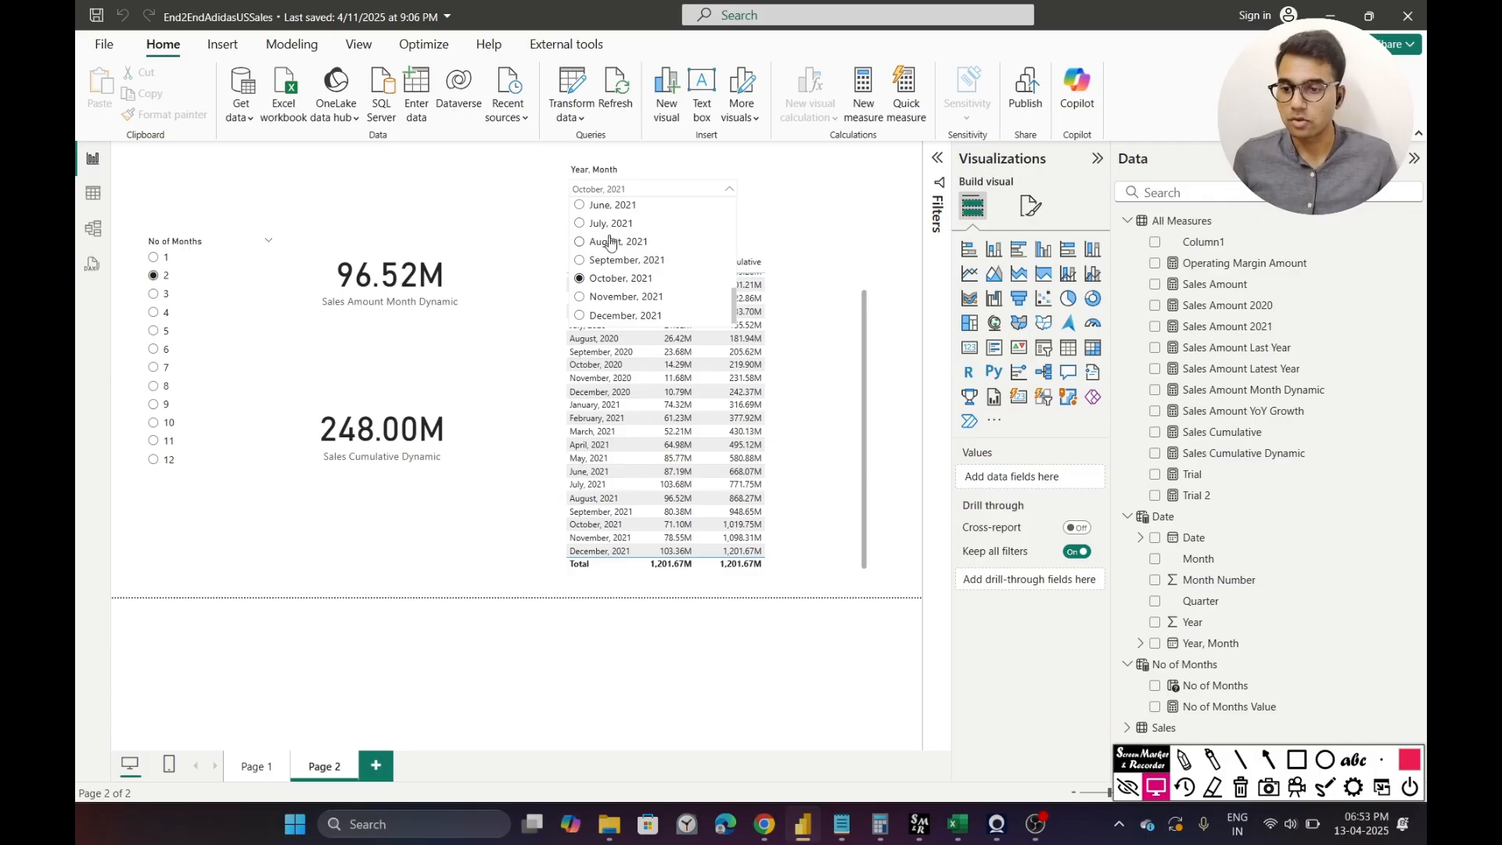
{"action": "left_click", "coordinate": [623, 316]}
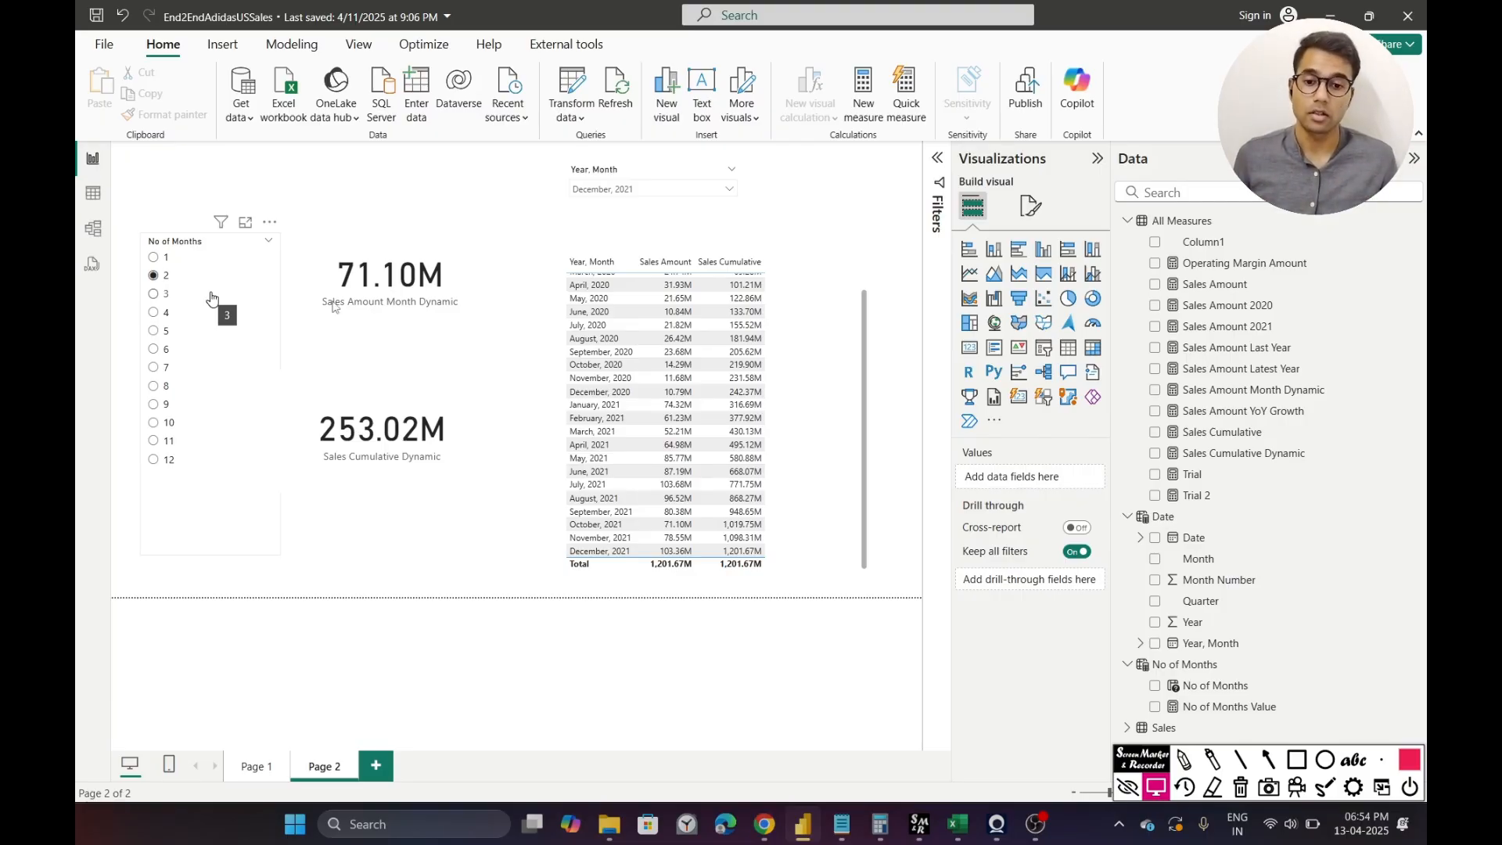
- Change the end condition of the Sales Cumulative Dynamic measure to 'Date'[Year, Month] < EndDate and commit it
{"action": "left_click", "coordinate": [1210, 454]}
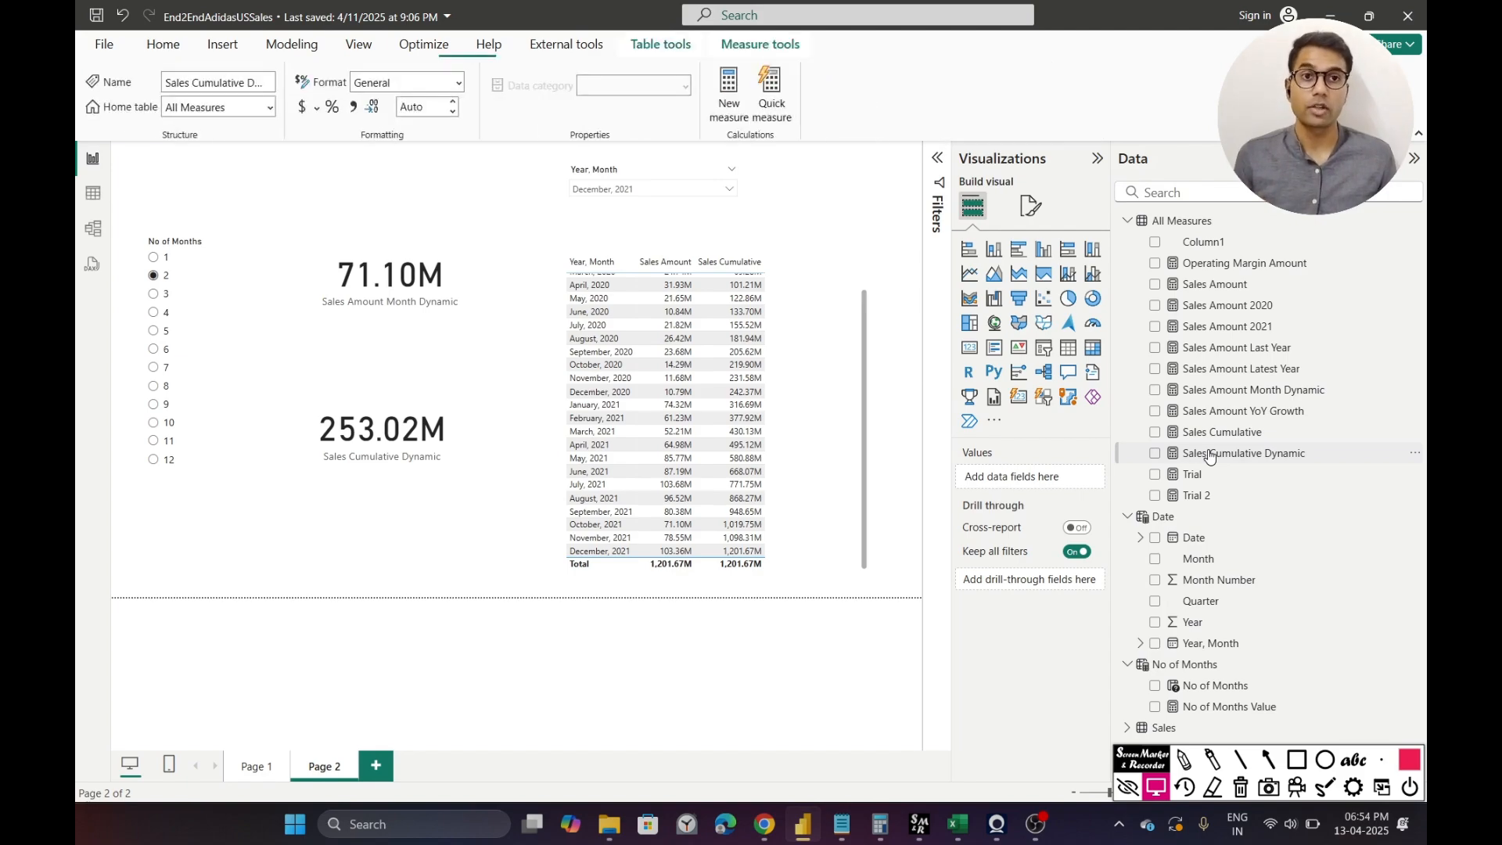
{"action": "left_click", "coordinate": [381, 314]}
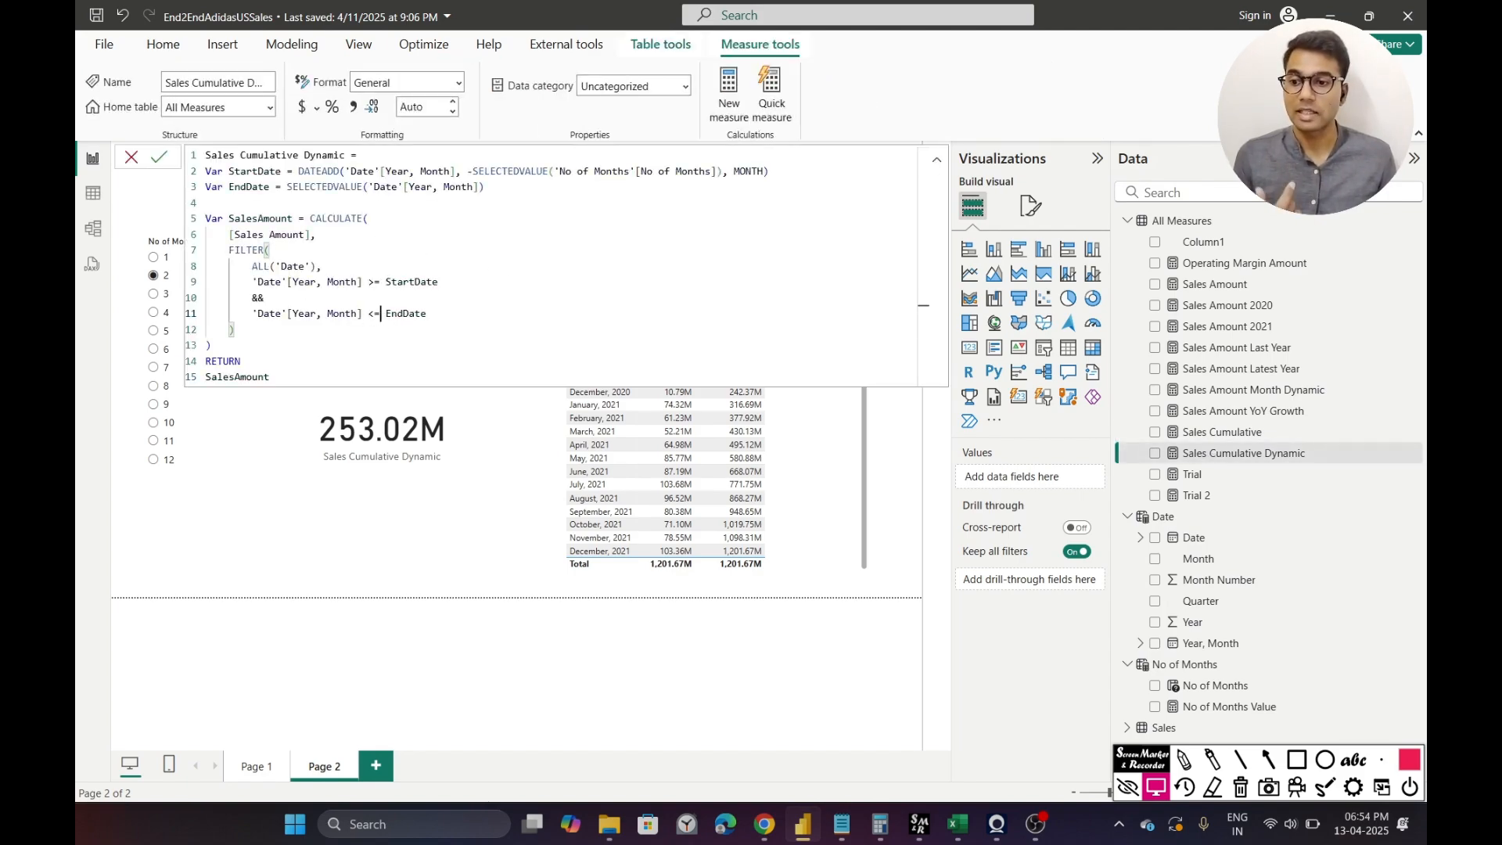
{"action": "key", "text": "BackSpace"}
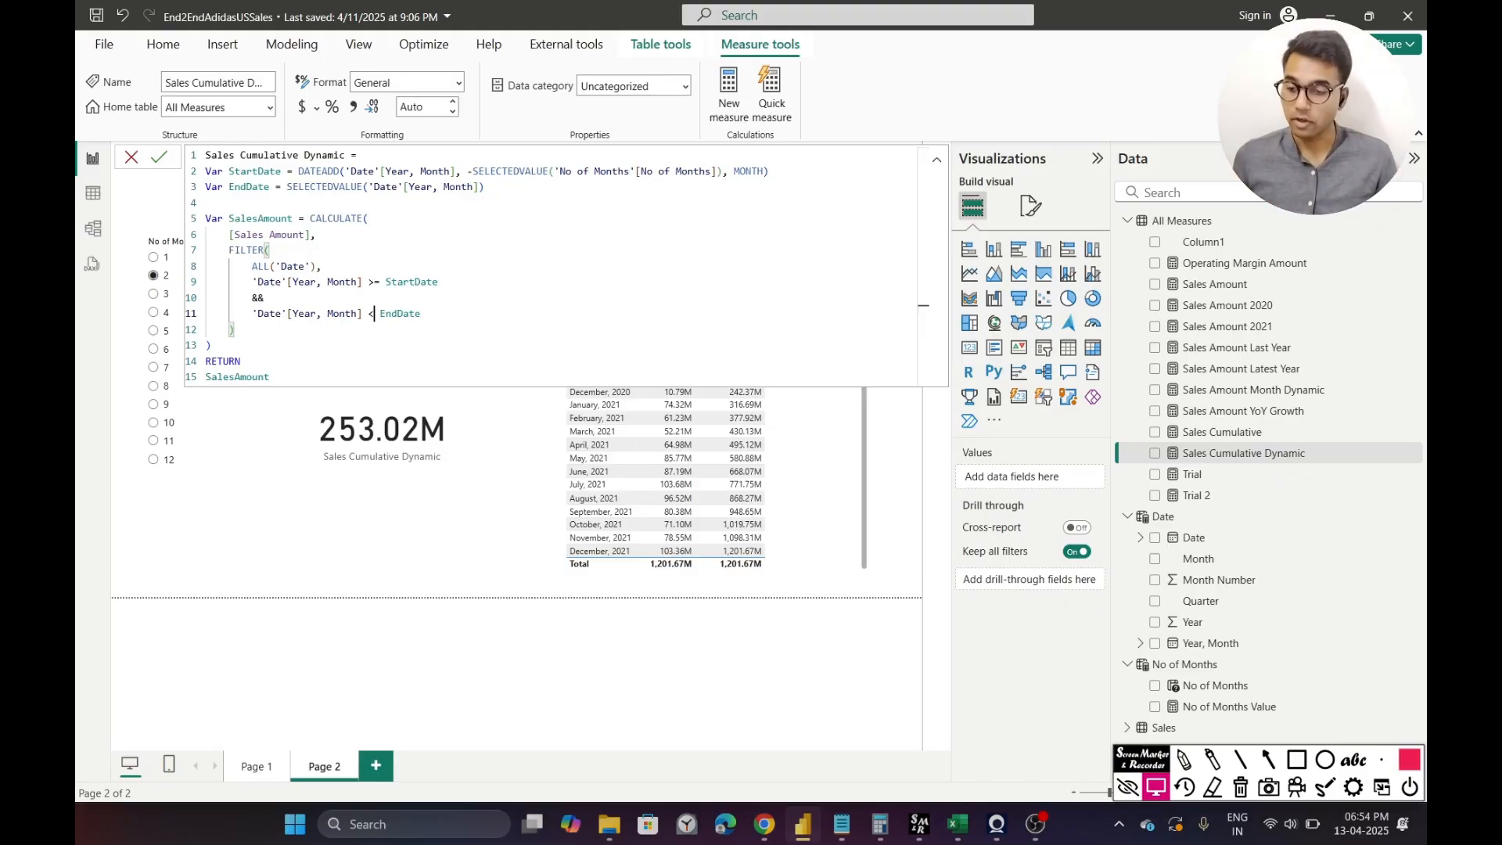
{"action": "key", "text": "Return"}
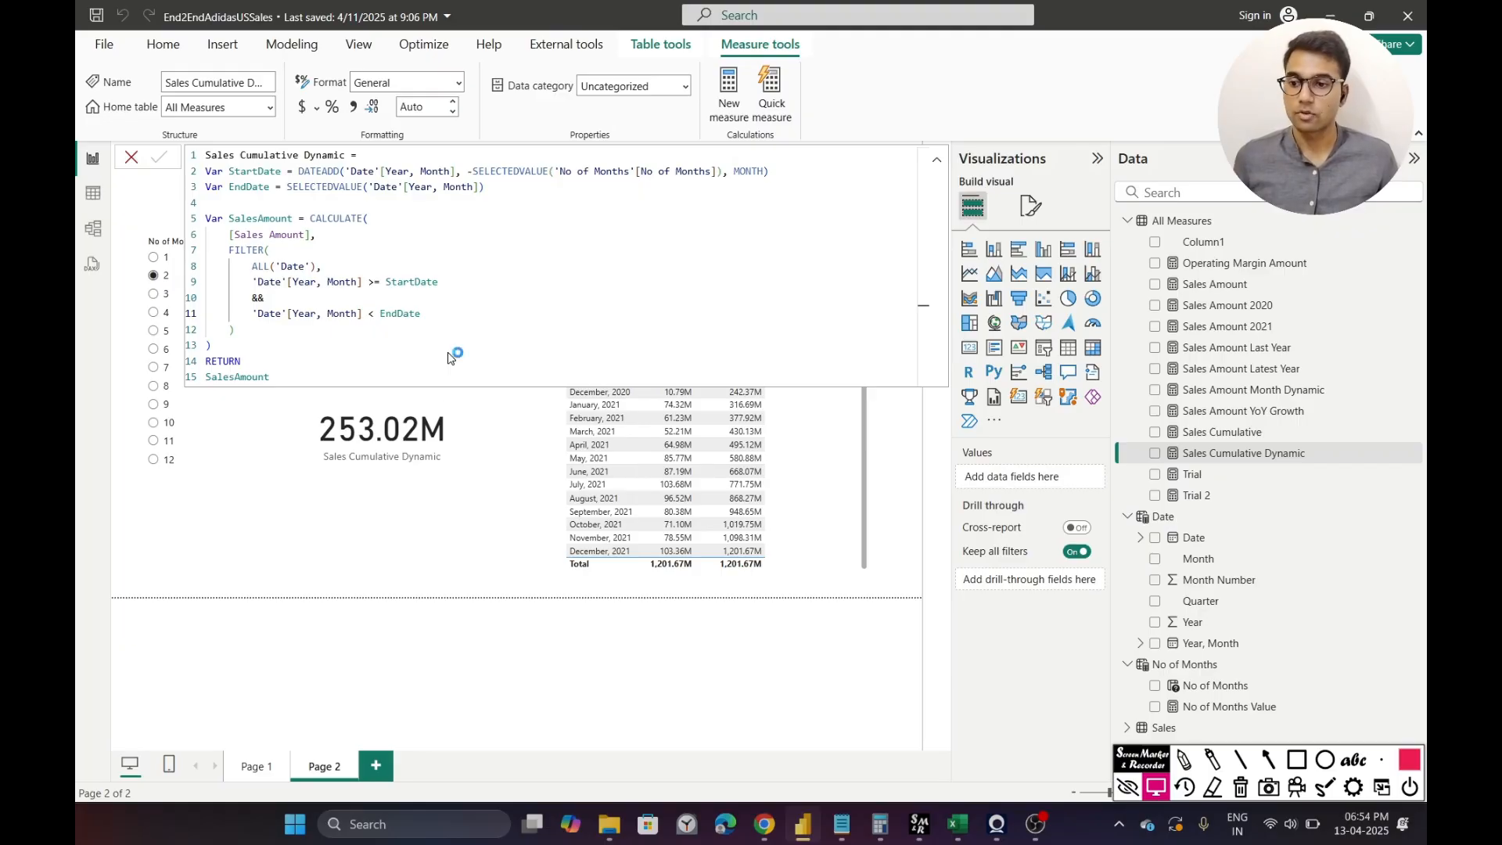
{"action": "left_click", "coordinate": [418, 542]}
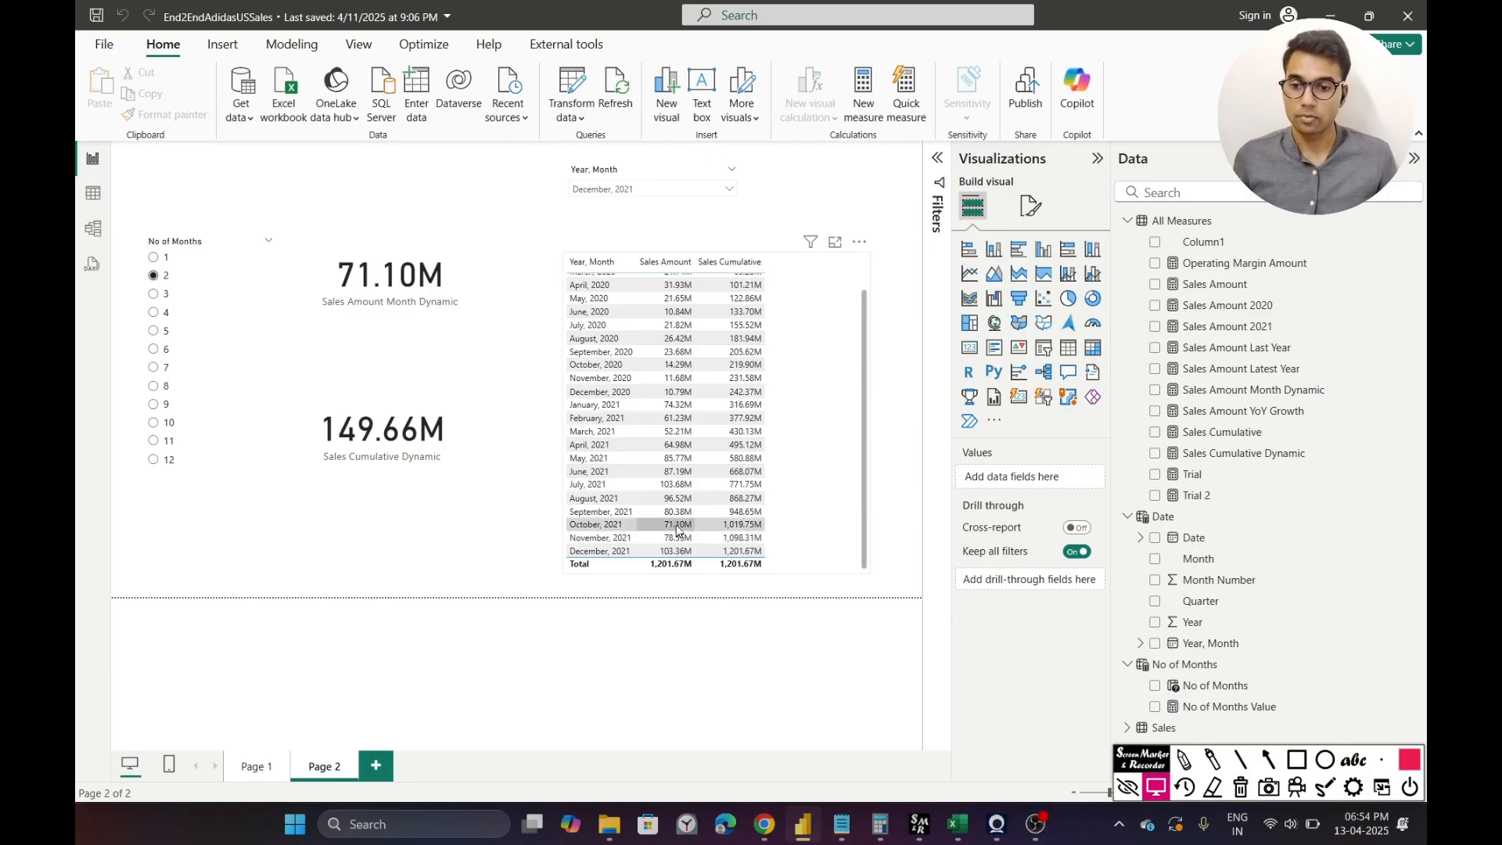
- Switch to Calculator, add 71.1 and 78.55, and compare the sum with the Sales Cumulative Dynamic card
{"action": "left_click", "coordinate": [886, 836]}
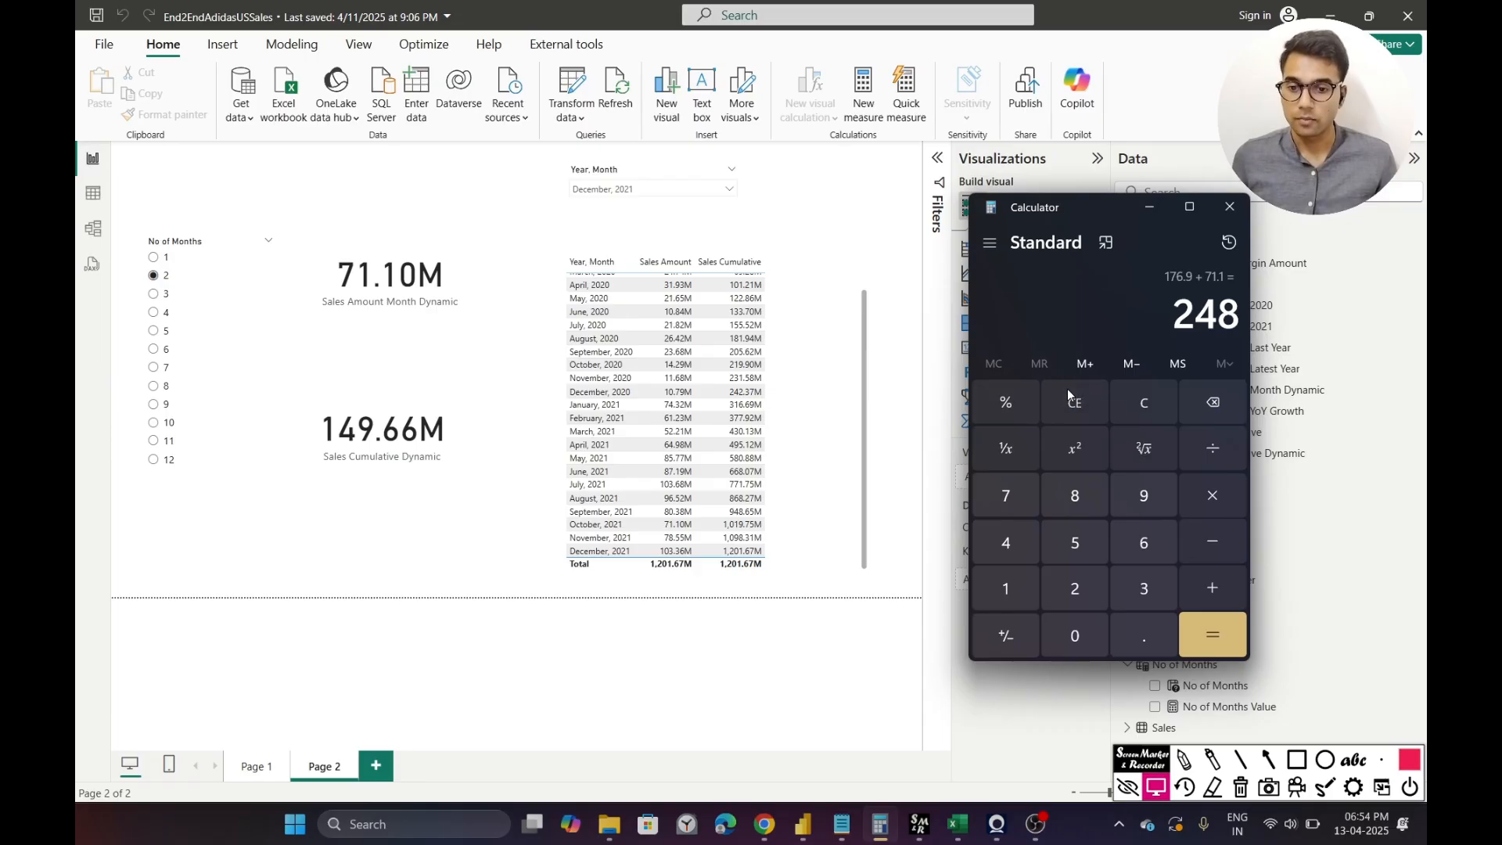
{"action": "left_click", "coordinate": [1067, 388]}
{"action": "type", "text": "71"}
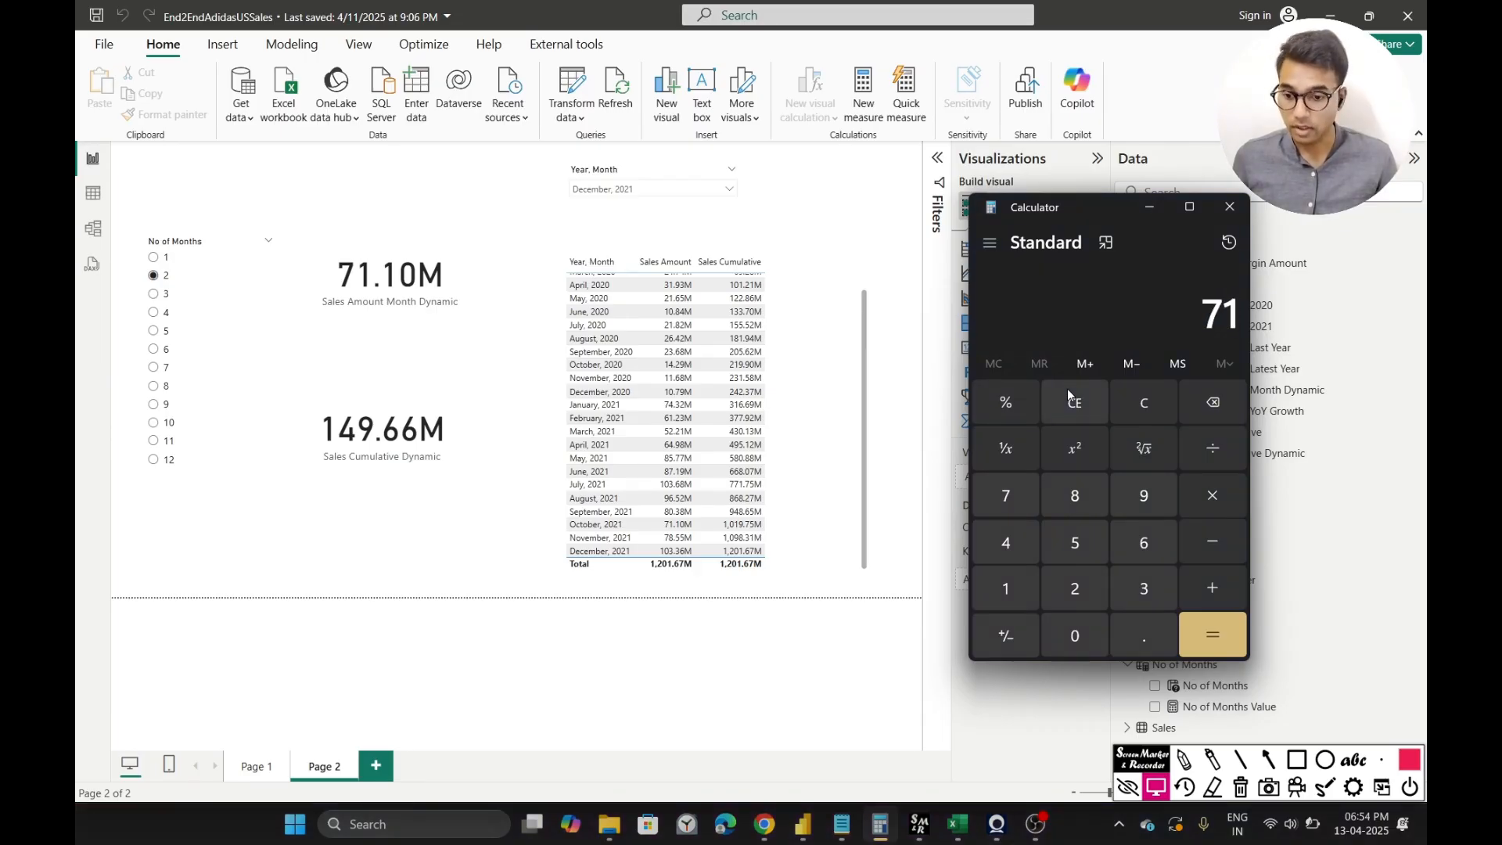
{"action": "type", "text": ".1 + "}
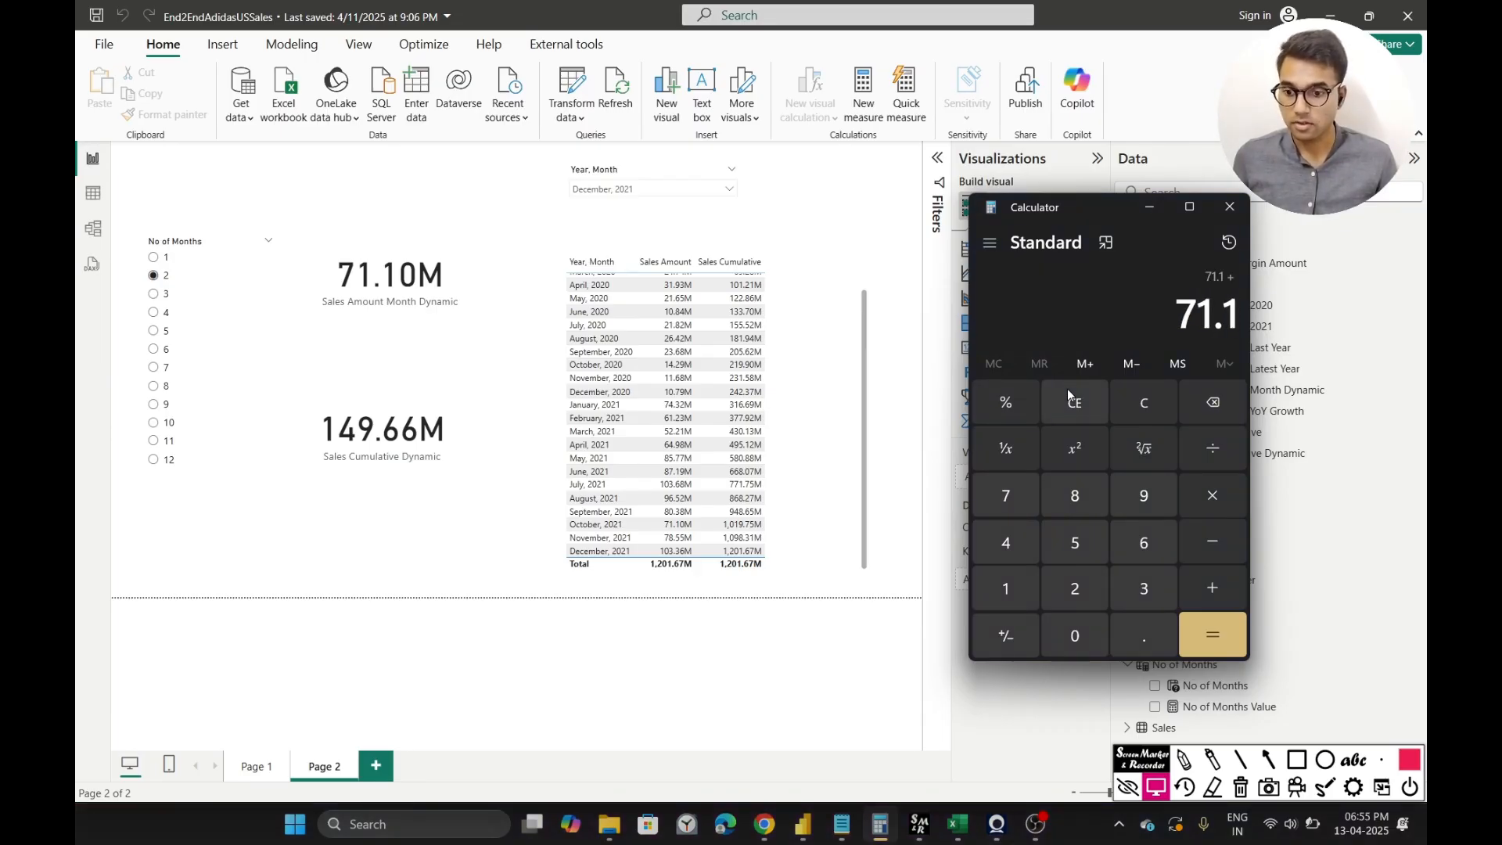
{"action": "type", "text": "78.55 ="}
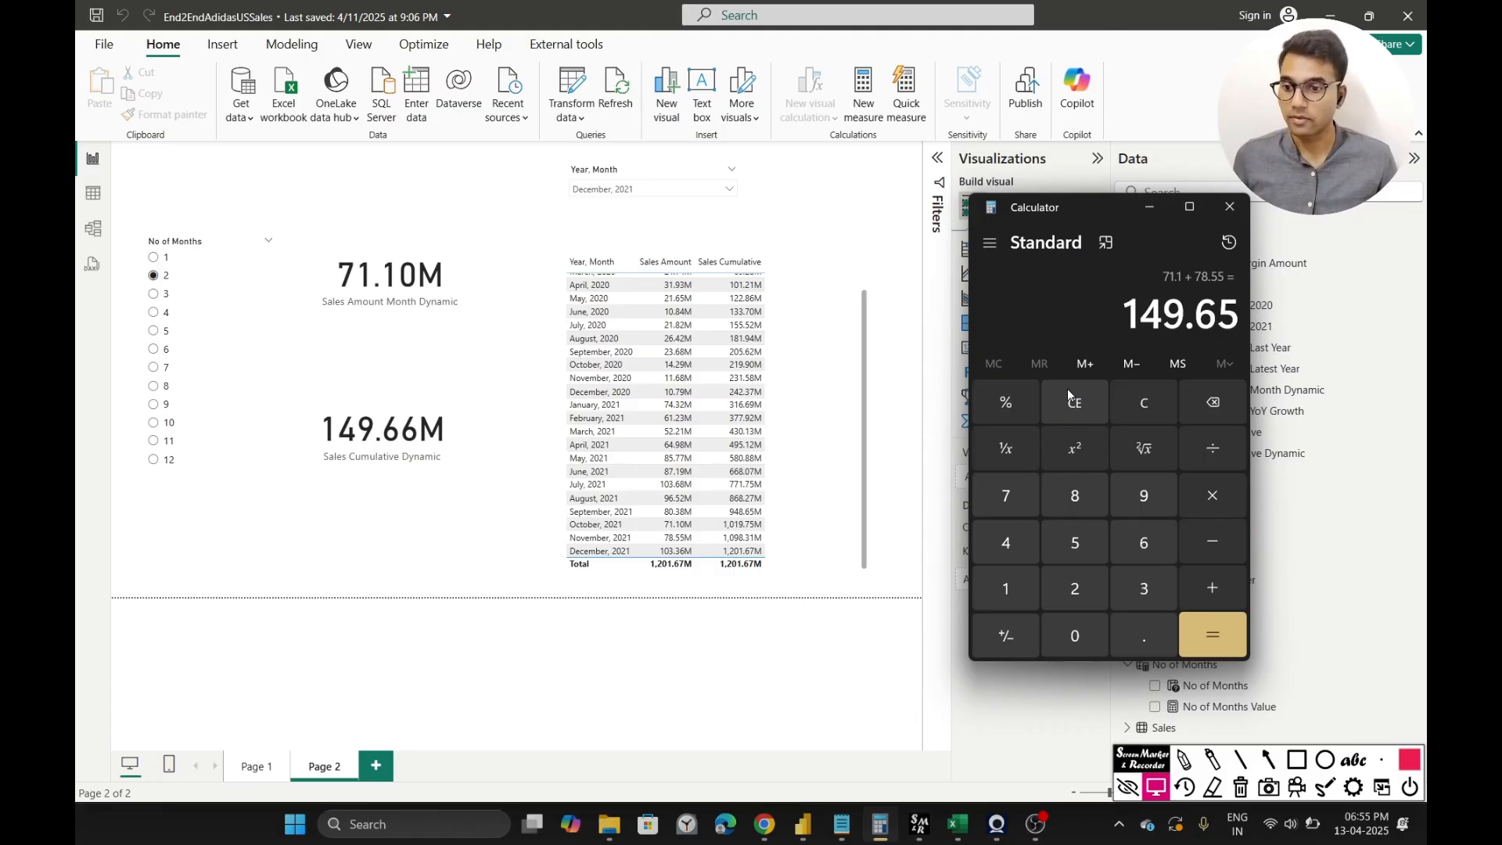
{"action": "left_click", "coordinate": [1270, 760]}
{"action": "left_click_drag", "start_coordinate": [1026, 430], "coordinate": [1111, 320]}
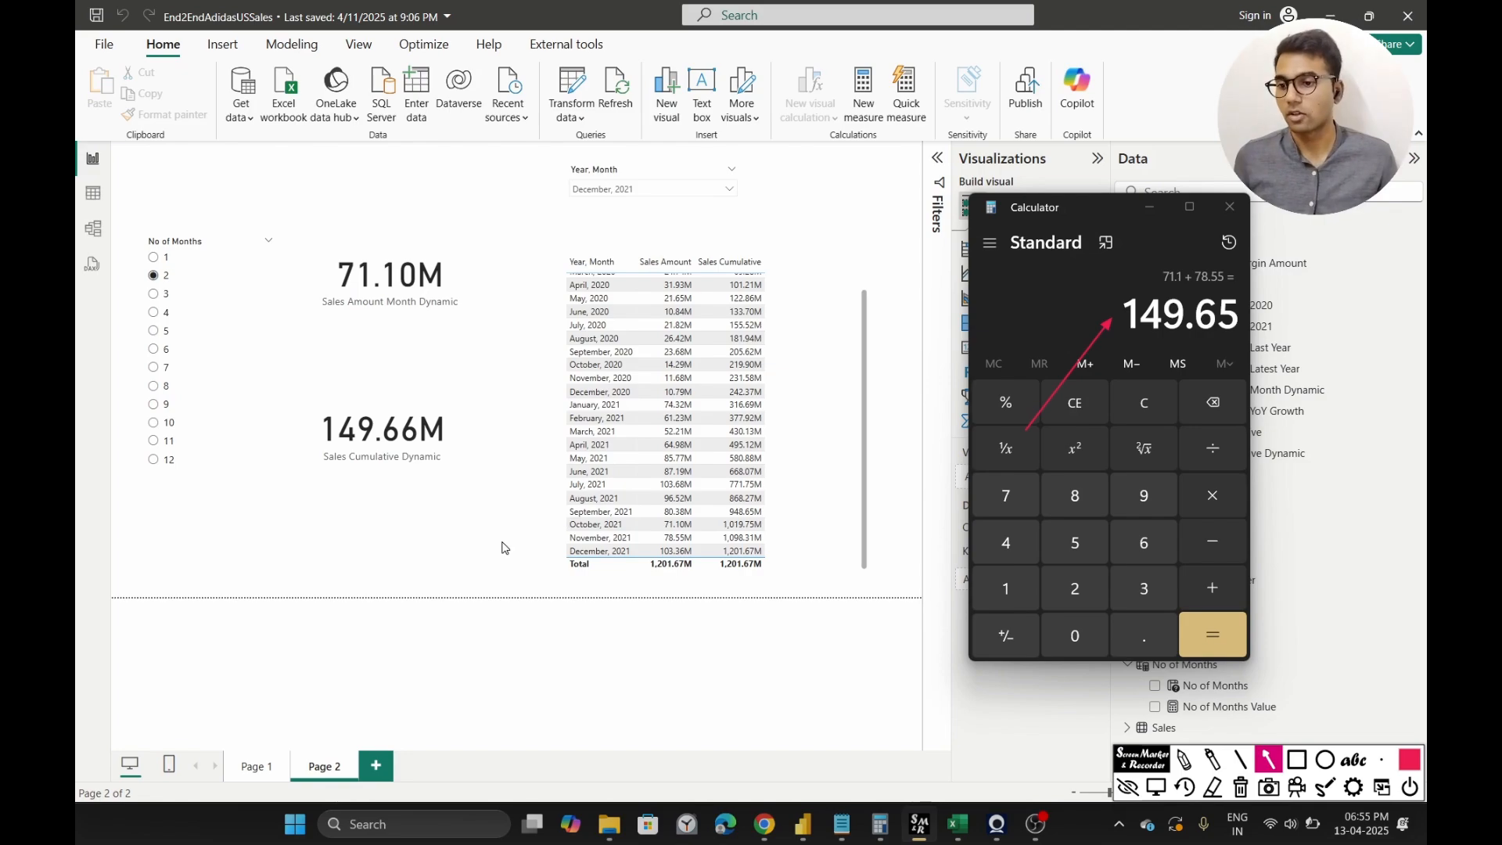
{"action": "left_click_drag", "start_coordinate": [504, 541], "coordinate": [439, 479]}
{"action": "key", "text": "Escape"}
{"action": "key", "text": "Delete"}
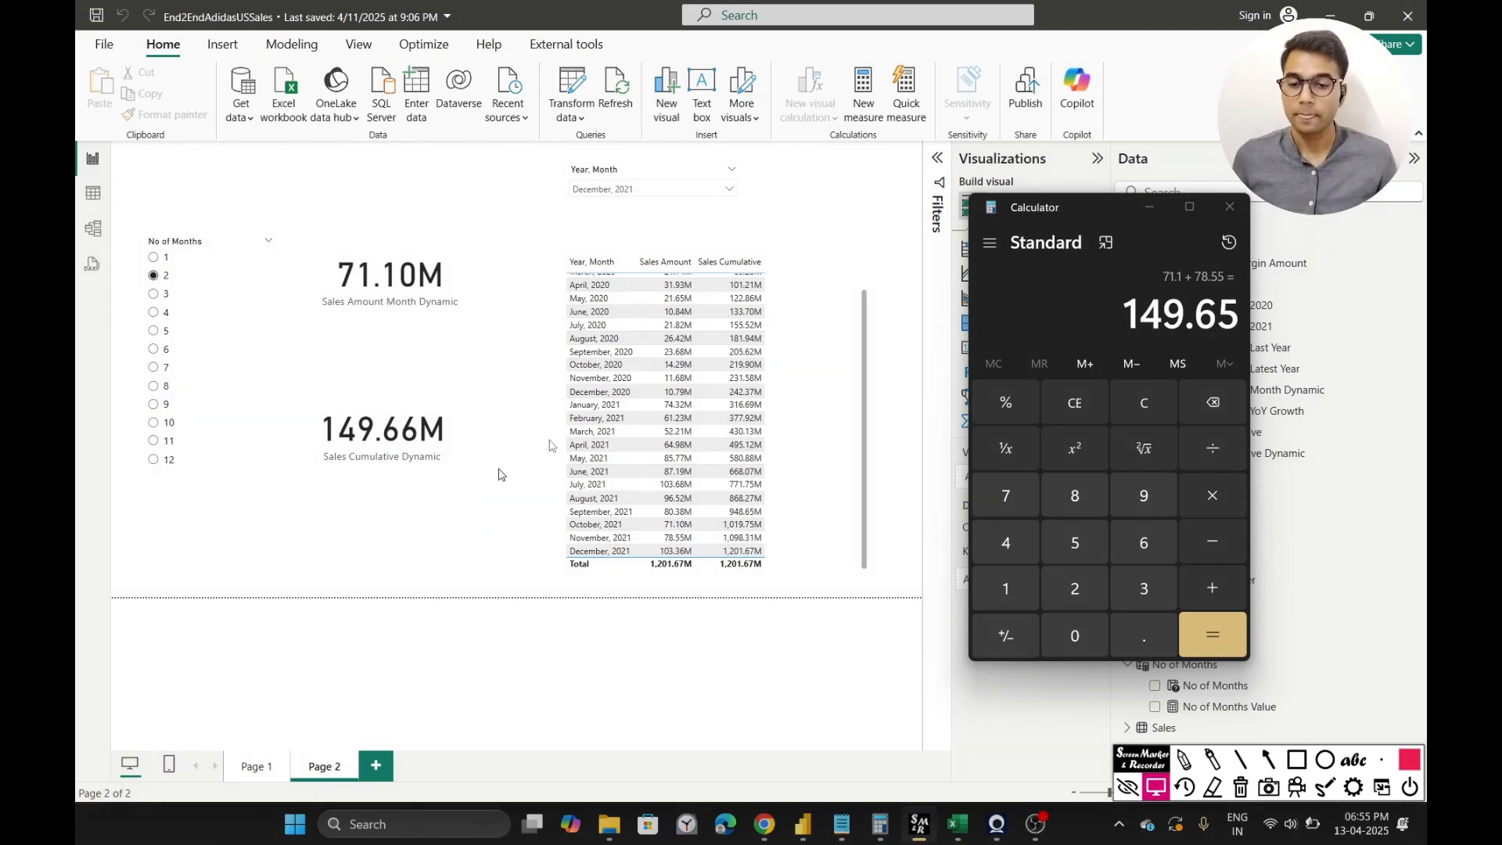
{"action": "left_click", "coordinate": [1149, 208]}
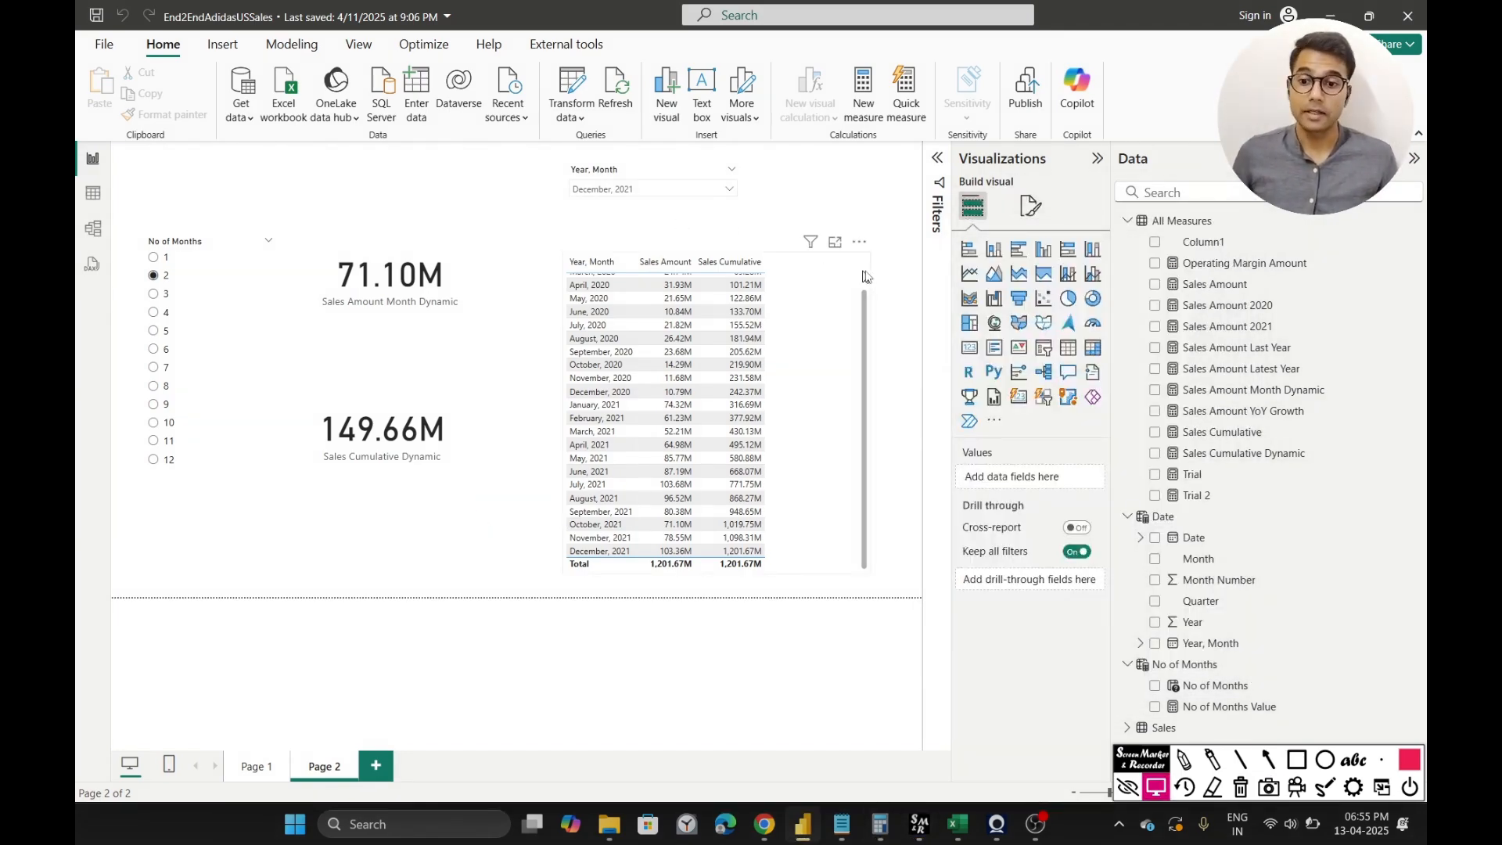